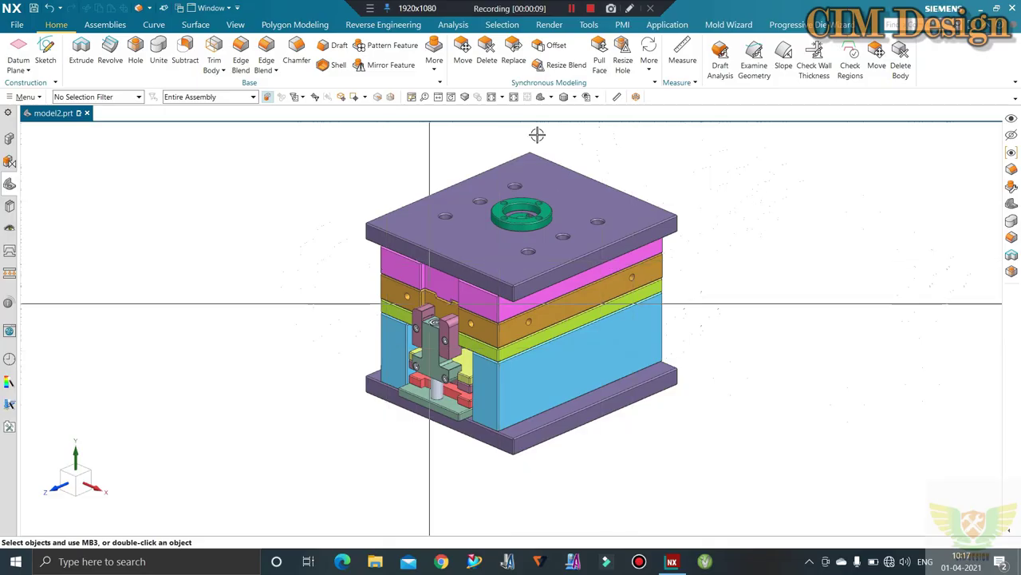
Step: Zoom in, orbit the mould to a lower front angle, and select the top clamping plate
{"action": "scroll", "coordinate": [603, 224], "scroll_direction": "up", "scroll_amount": 2}
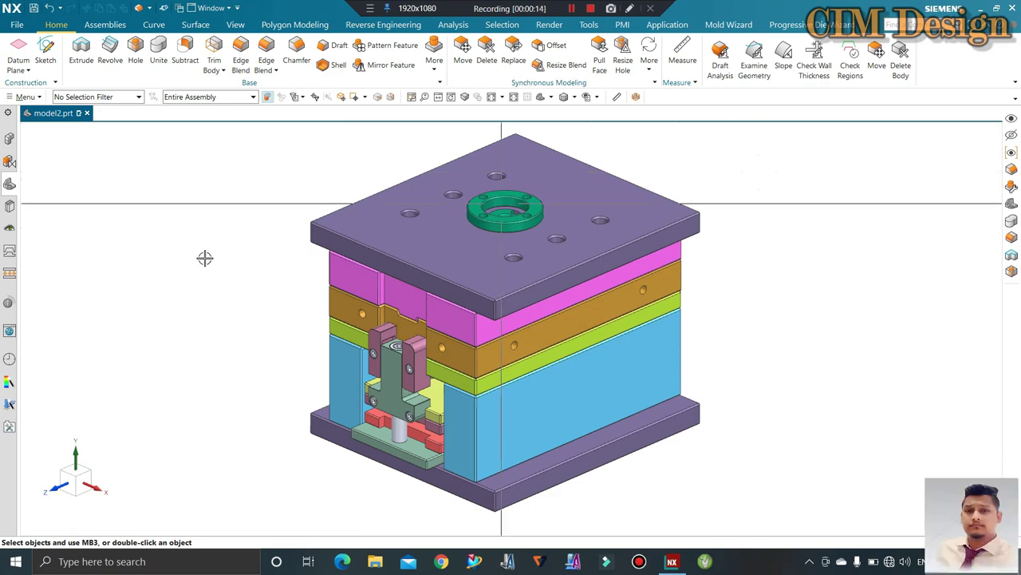
{"action": "mouse_move", "coordinate": [348, 200]}
{"action": "middle_mouse_down"}
{"action": "mouse_move", "coordinate": [351, 222]}
{"action": "mouse_move", "coordinate": [787, 239]}
{"action": "middle_mouse_up"}
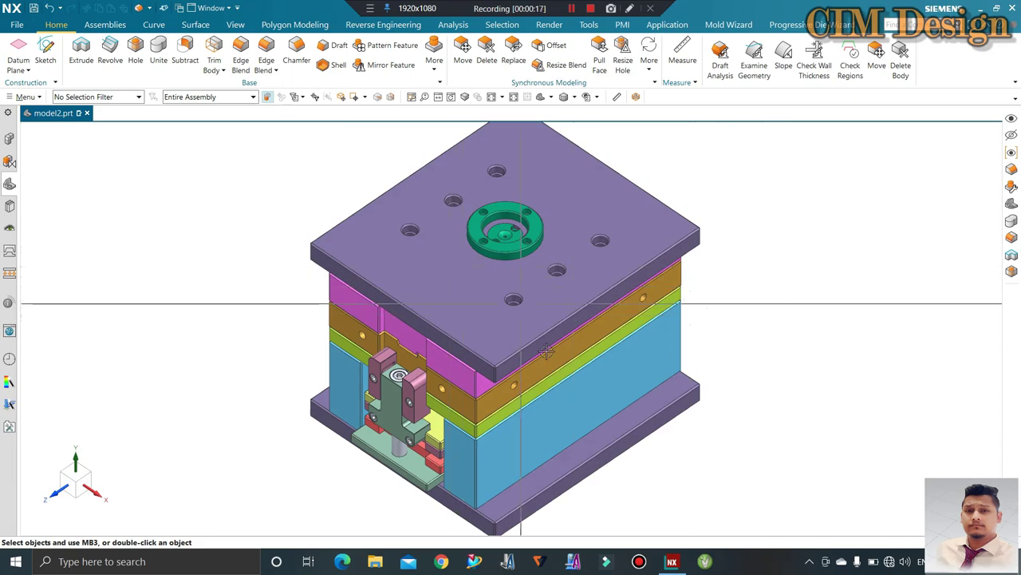
{"action": "left_click", "coordinate": [416, 257]}
{"action": "left_click", "coordinate": [416, 256]}
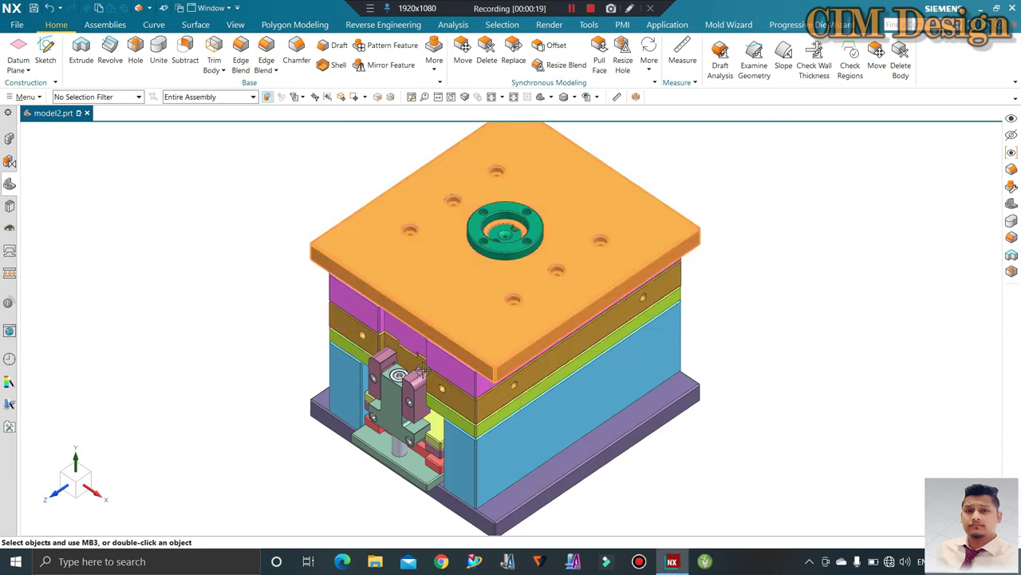
Step: Hide the top clamping plate and the pink plate beneath it with Ctrl+B
{"action": "key", "text": "ctrl+b"}
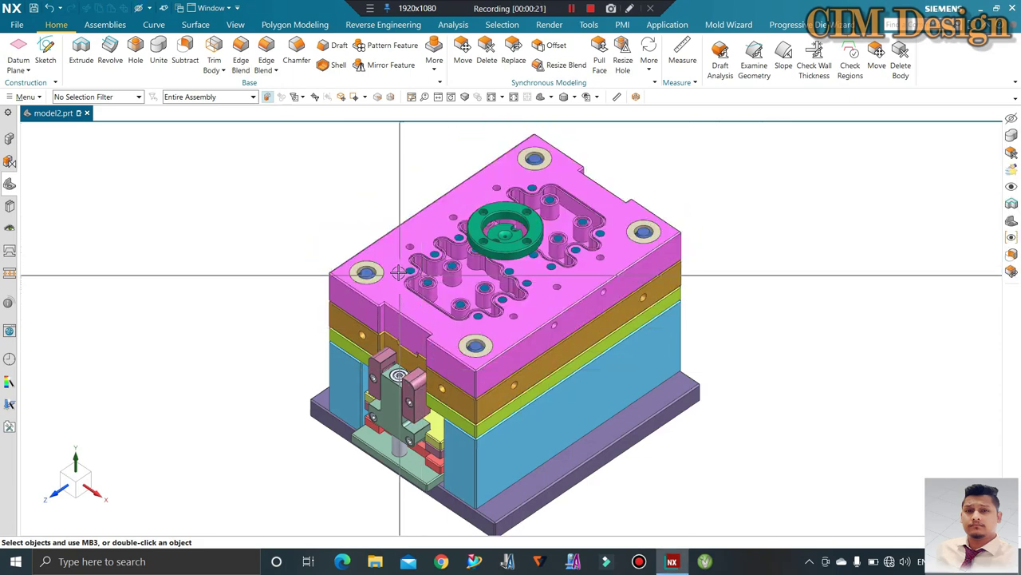
{"action": "left_click", "coordinate": [438, 388]}
{"action": "key", "text": "ctrl+b"}
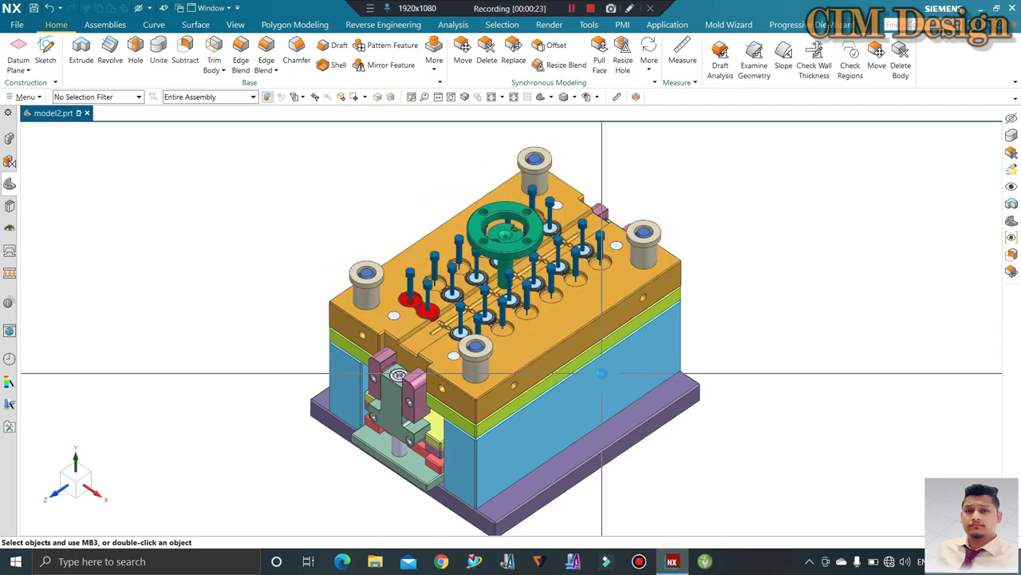
Step: Orbit and zoom around the mould to inspect the exposed ejector pins and bolts
{"action": "mouse_move", "coordinate": [527, 375]}
{"action": "middle_mouse_down"}
{"action": "mouse_move", "coordinate": [541, 383]}
{"action": "mouse_move", "coordinate": [458, 315]}
{"action": "mouse_move", "coordinate": [424, 343]}
{"action": "mouse_move", "coordinate": [718, 288]}
{"action": "middle_mouse_up"}
{"action": "scroll", "coordinate": [371, 295], "scroll_direction": "down", "scroll_amount": 3}
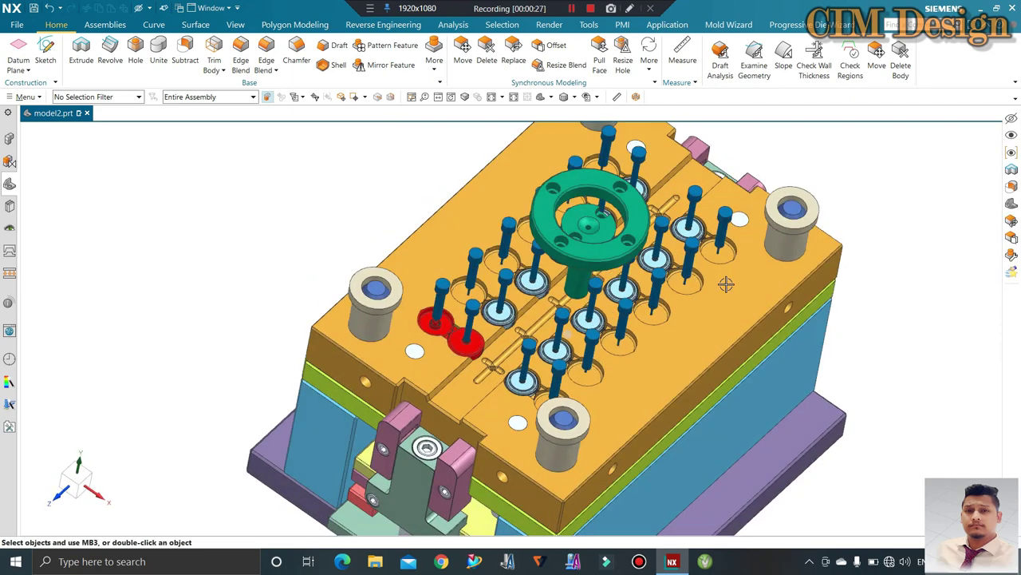
{"action": "middle_click_drag", "start_coordinate": [468, 223], "coordinate": [528, 239]}
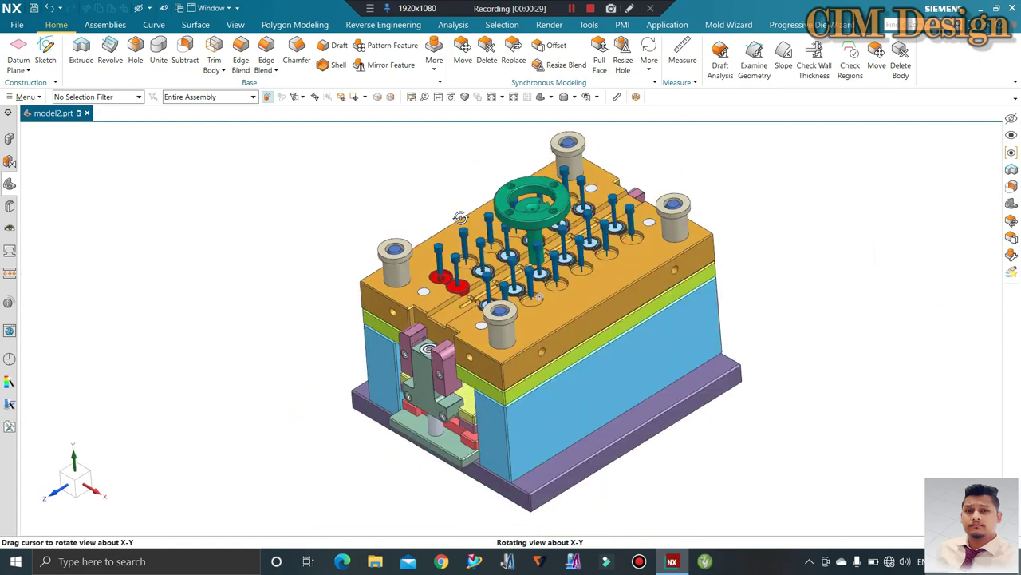
{"action": "mouse_move", "coordinate": [605, 340]}
{"action": "middle_mouse_down"}
{"action": "mouse_move", "coordinate": [478, 227]}
{"action": "mouse_move", "coordinate": [661, 353]}
{"action": "middle_mouse_up"}
{"action": "scroll", "coordinate": [663, 357], "scroll_direction": "up", "scroll_amount": 2}
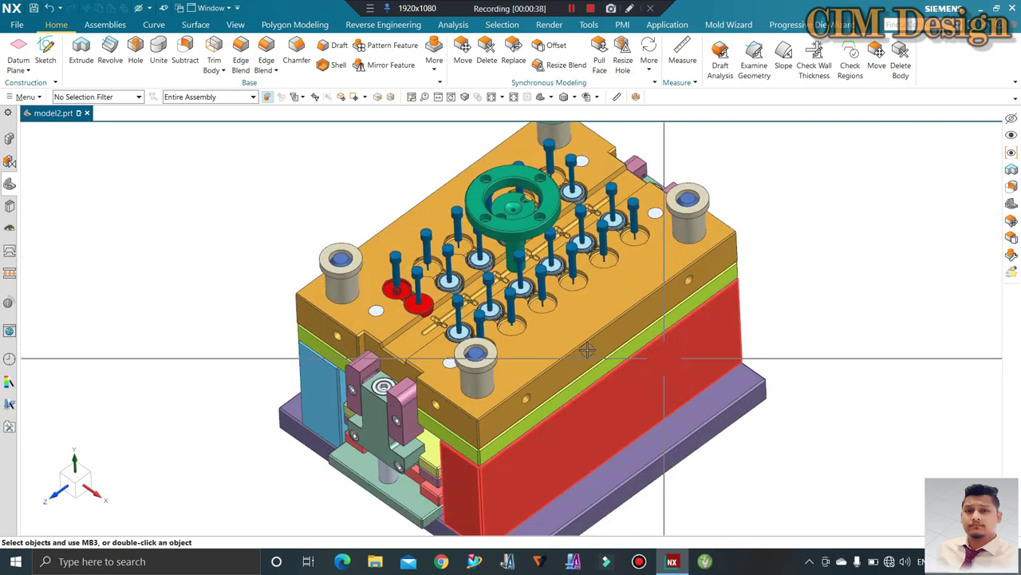
{"action": "middle_click_drag", "start_coordinate": [579, 329], "coordinate": [582, 329]}
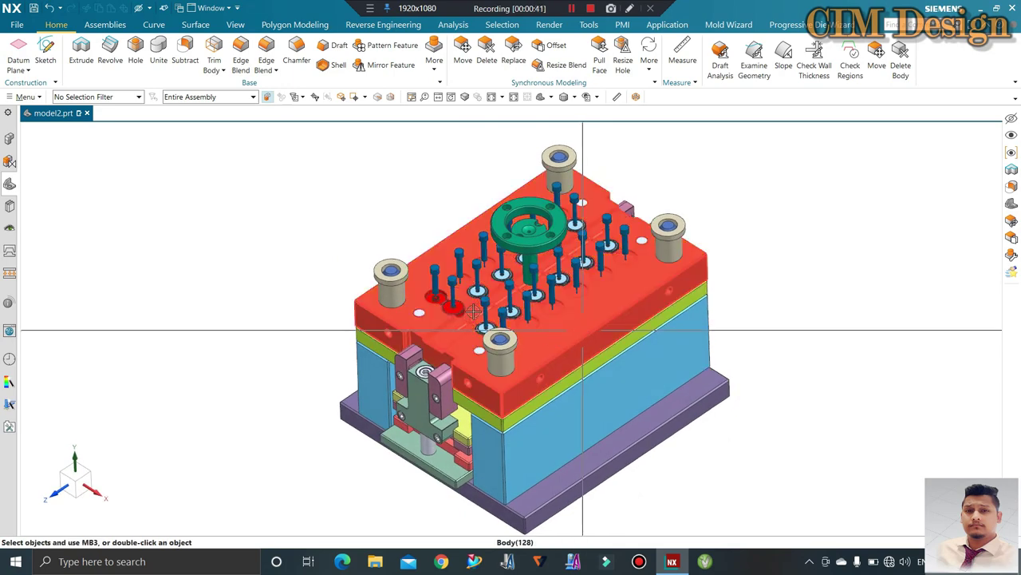
{"action": "scroll", "coordinate": [477, 389], "scroll_direction": "up", "scroll_amount": 2}
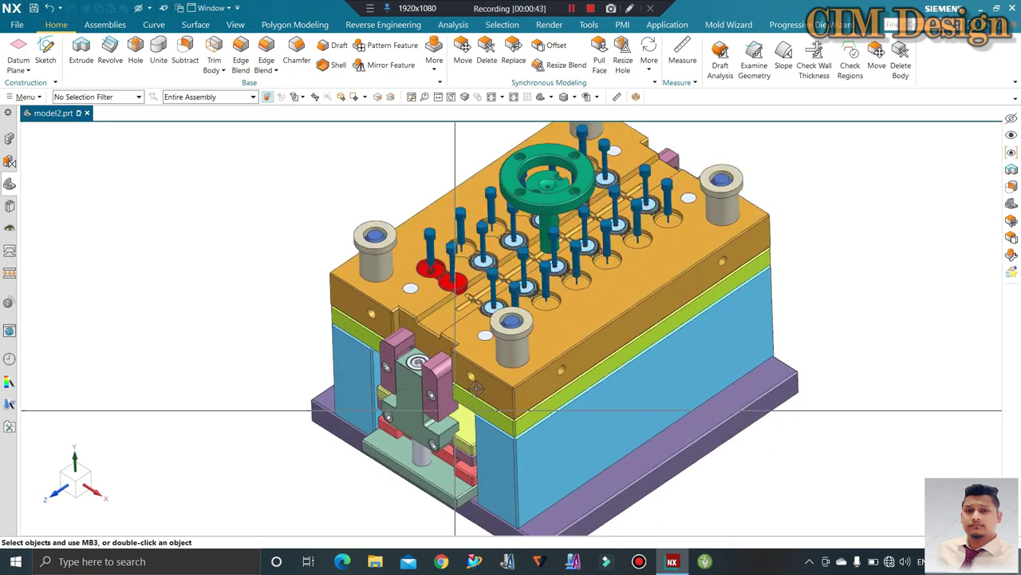
{"action": "mouse_move", "coordinate": [476, 389]}
{"action": "middle_mouse_down"}
{"action": "mouse_move", "coordinate": [433, 293]}
{"action": "mouse_move", "coordinate": [340, 255]}
{"action": "middle_mouse_up"}
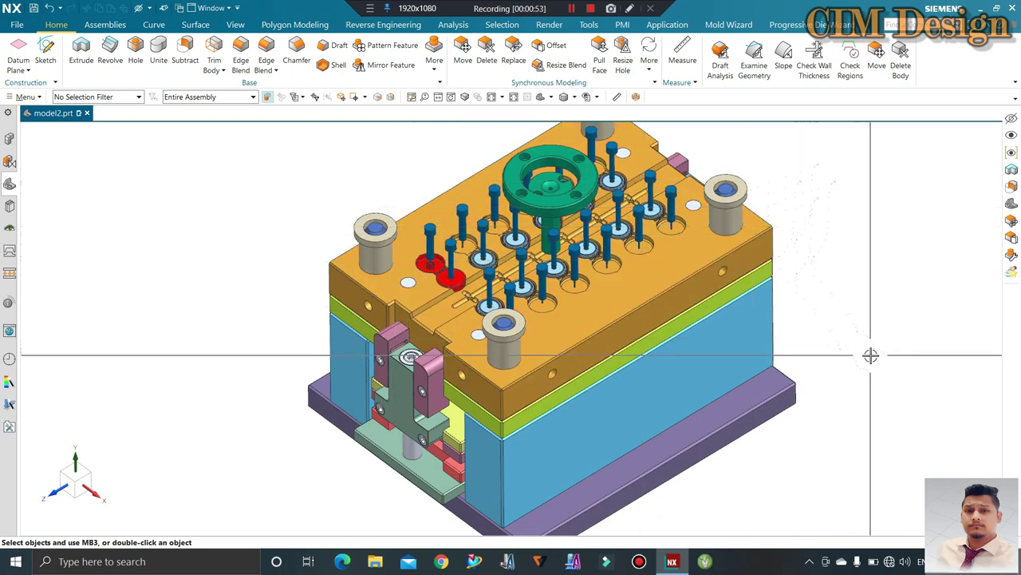
{"action": "scroll", "coordinate": [674, 277], "scroll_direction": "down", "scroll_amount": 2}
{"action": "scroll", "coordinate": [674, 278], "scroll_direction": "up", "scroll_amount": 3}
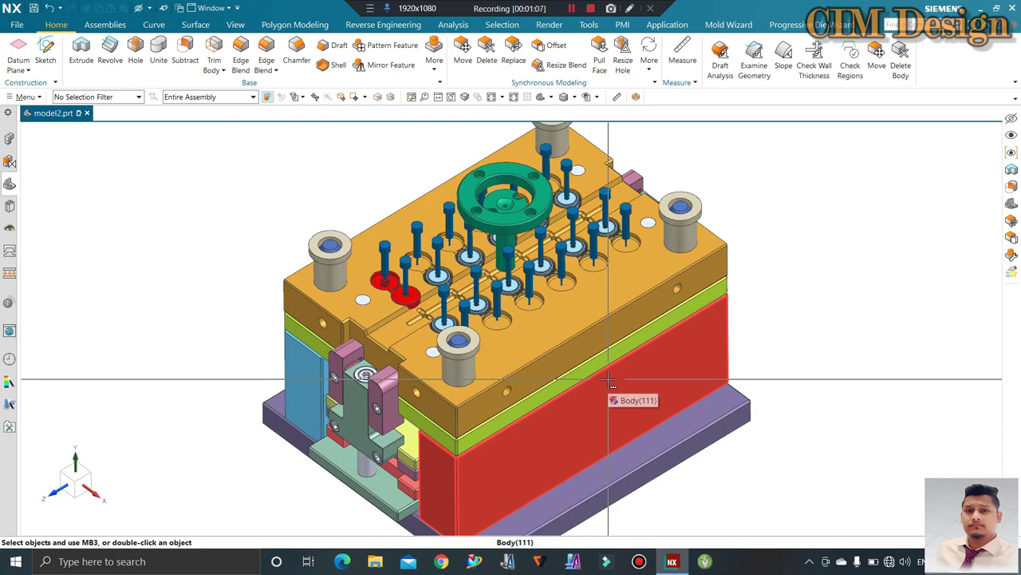
{"action": "scroll", "coordinate": [609, 381], "scroll_direction": "down", "scroll_amount": 3}
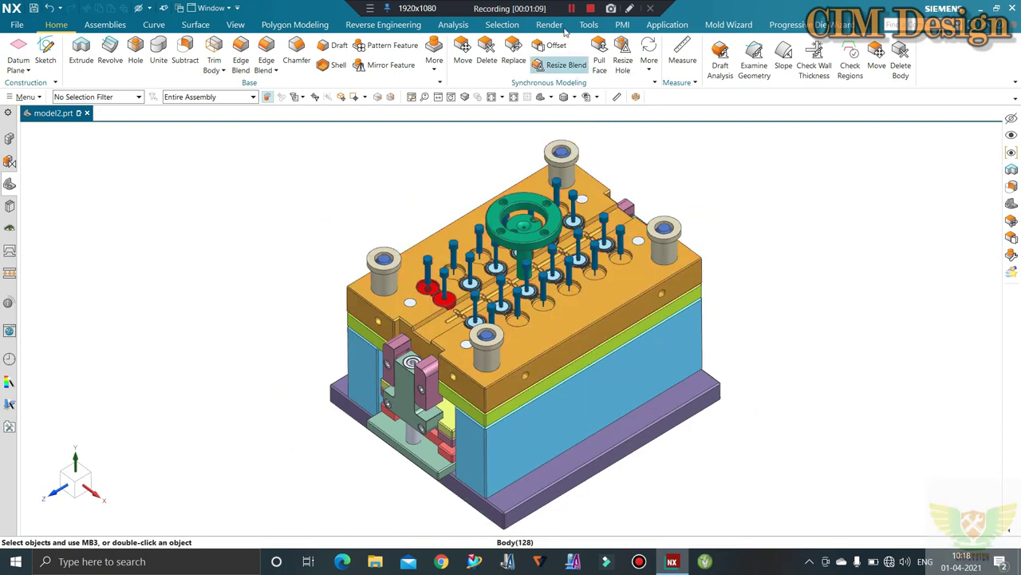
{"action": "middle_click_drag", "start_coordinate": [771, 228], "coordinate": [779, 236]}
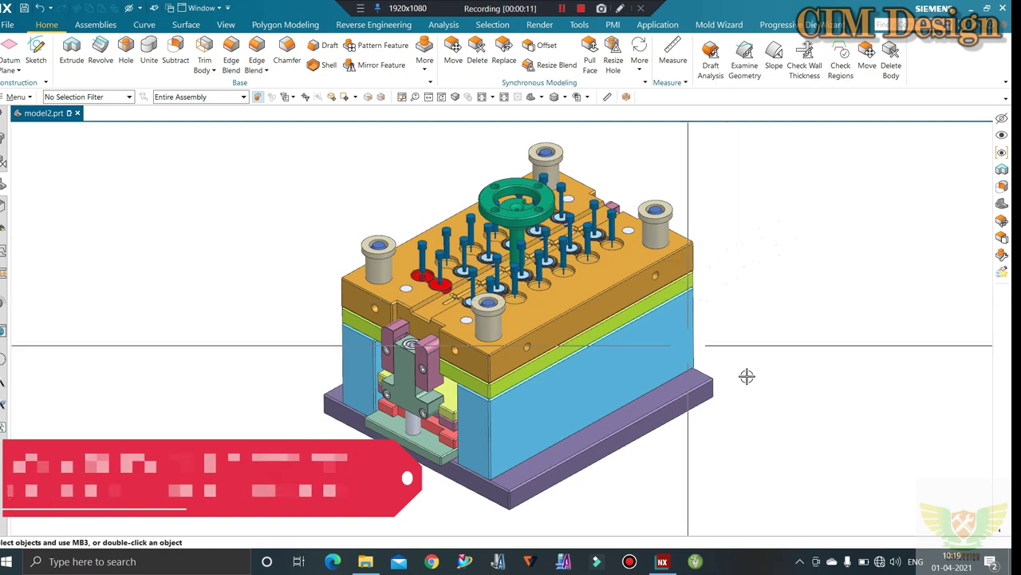
{"action": "mouse_move", "coordinate": [768, 237]}
{"action": "middle_mouse_down"}
{"action": "mouse_move", "coordinate": [762, 224]}
{"action": "mouse_move", "coordinate": [778, 267]}
{"action": "mouse_move", "coordinate": [745, 281]}
{"action": "mouse_move", "coordinate": [736, 258]}
{"action": "mouse_move", "coordinate": [745, 268]}
{"action": "middle_mouse_up"}
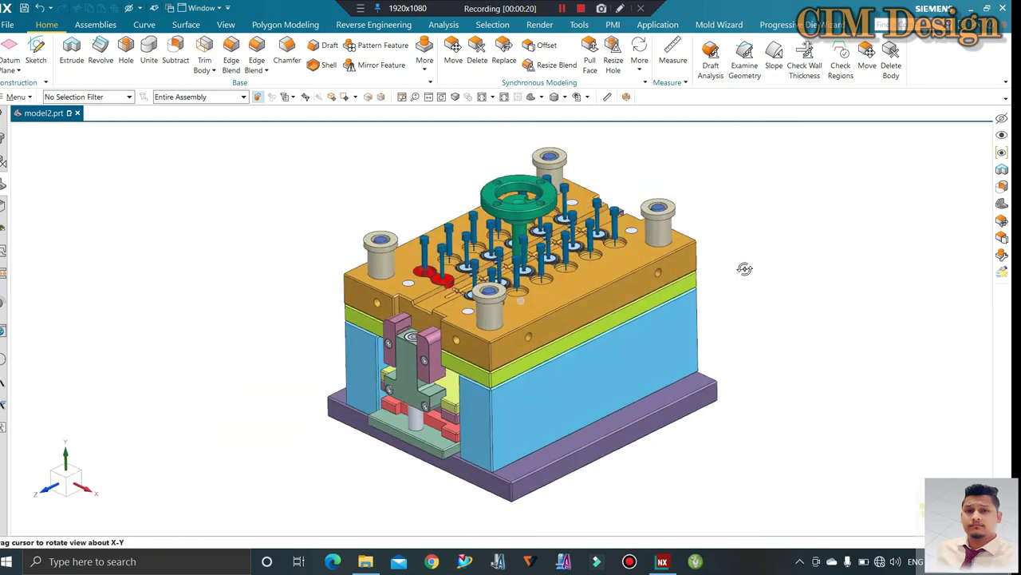
{"action": "scroll", "coordinate": [743, 408], "scroll_direction": "up", "scroll_amount": 1}
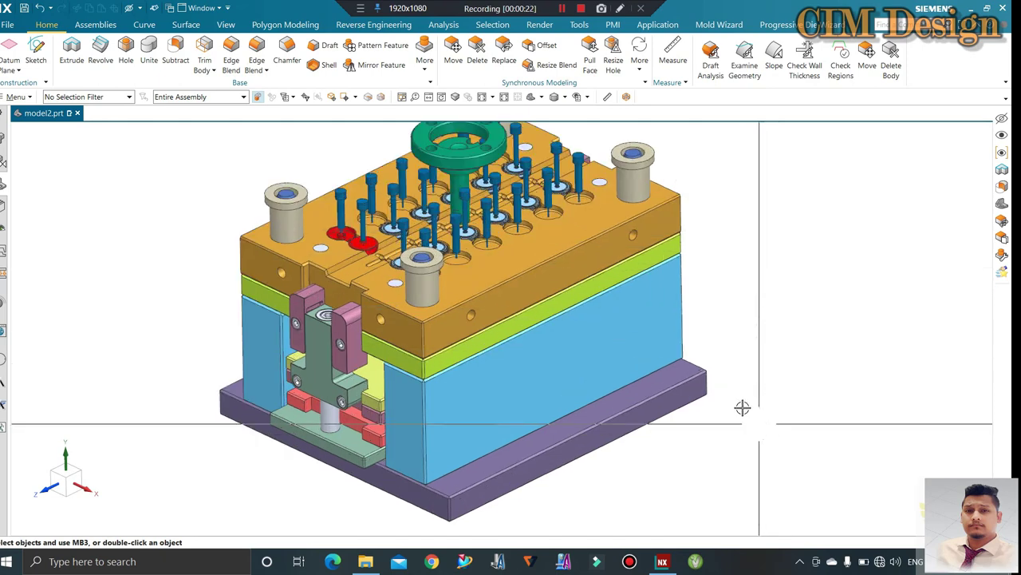
{"action": "scroll", "coordinate": [742, 408], "scroll_direction": "down", "scroll_amount": 1}
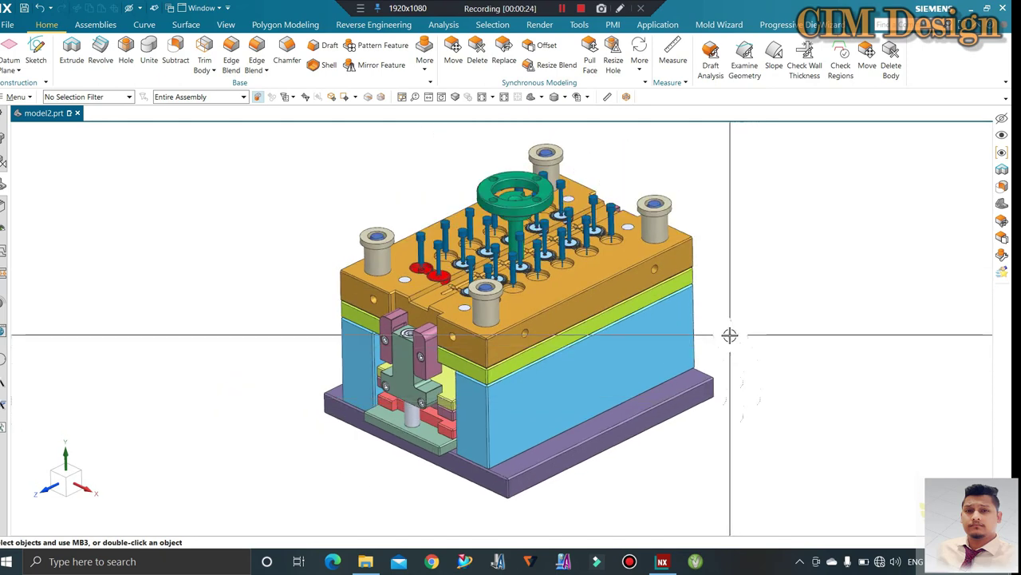
{"action": "scroll", "coordinate": [535, 375], "scroll_direction": "down", "scroll_amount": 1}
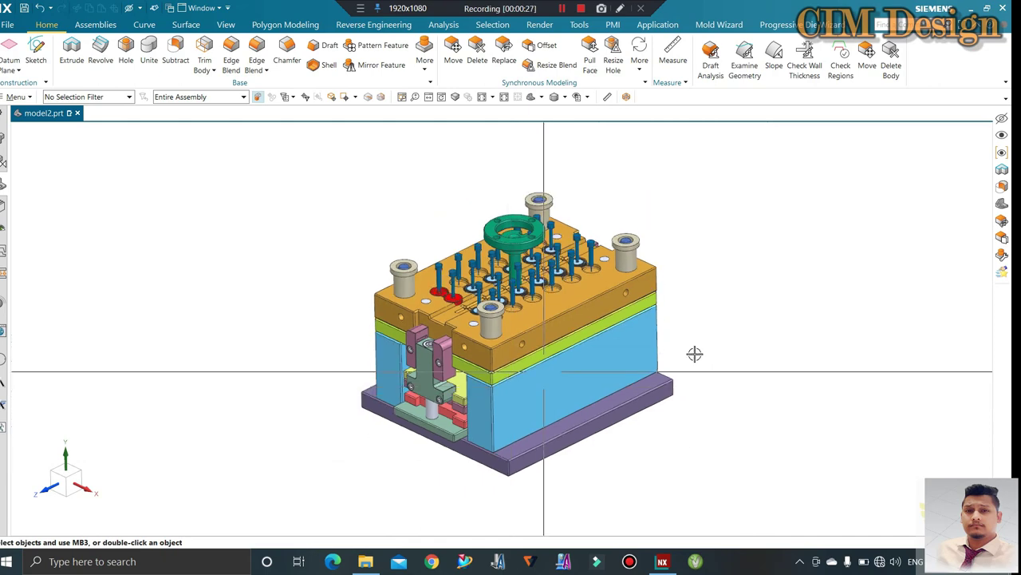
{"action": "scroll", "coordinate": [686, 339], "scroll_direction": "up", "scroll_amount": 1}
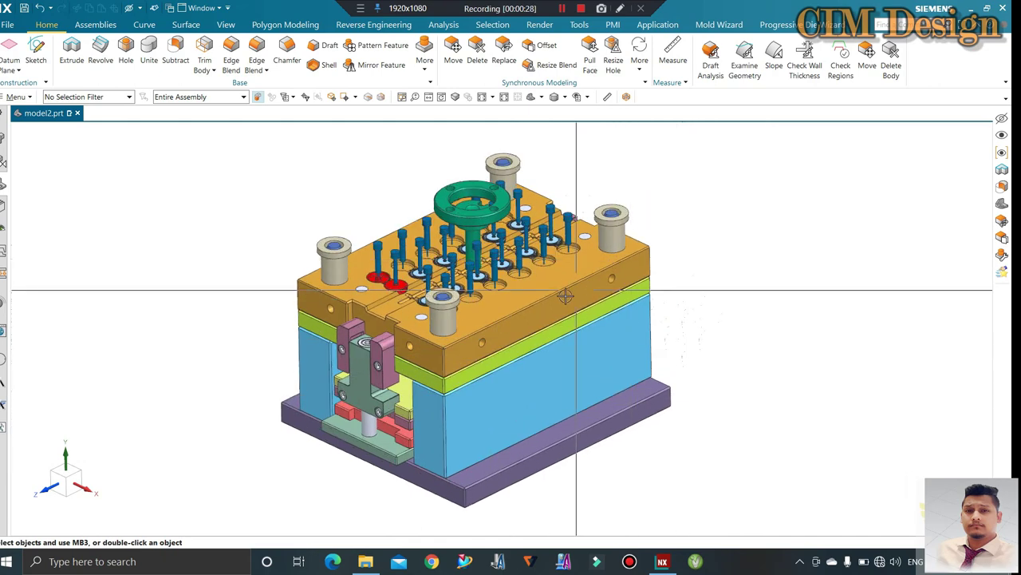
Step: Set up a Parasolid export of the whole mould body at version 16.0 - NX 3.0
{"action": "left_click", "coordinate": [6, 25]}
{"action": "mouse_move", "coordinate": [19, 175]}
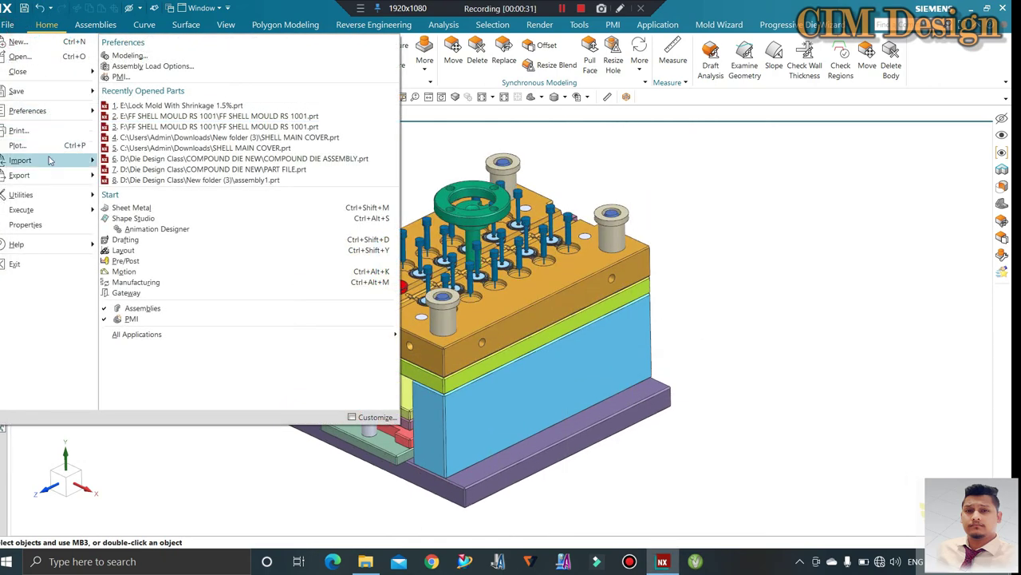
{"action": "left_click", "coordinate": [168, 89]}
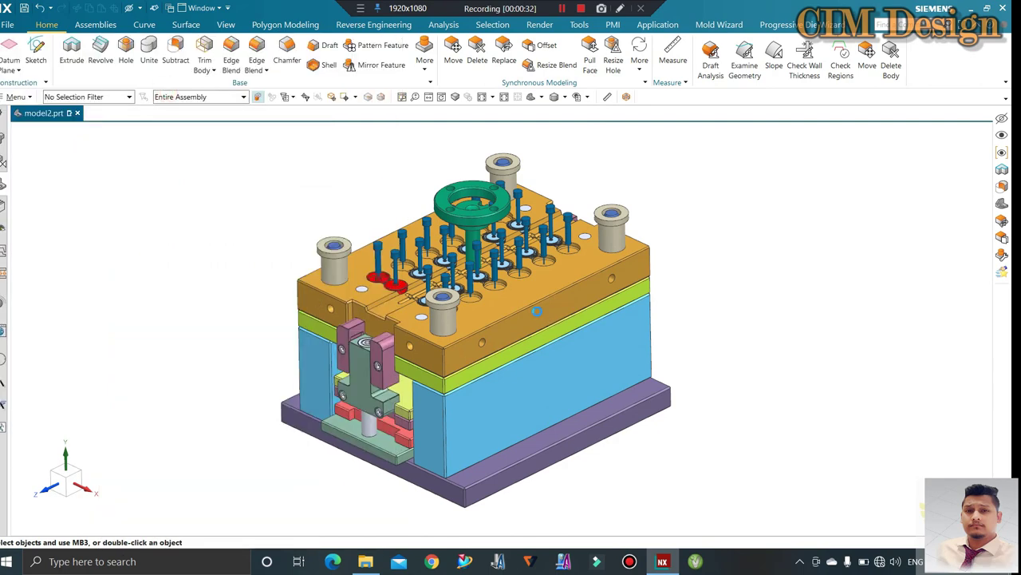
{"action": "left_click", "coordinate": [383, 286]}
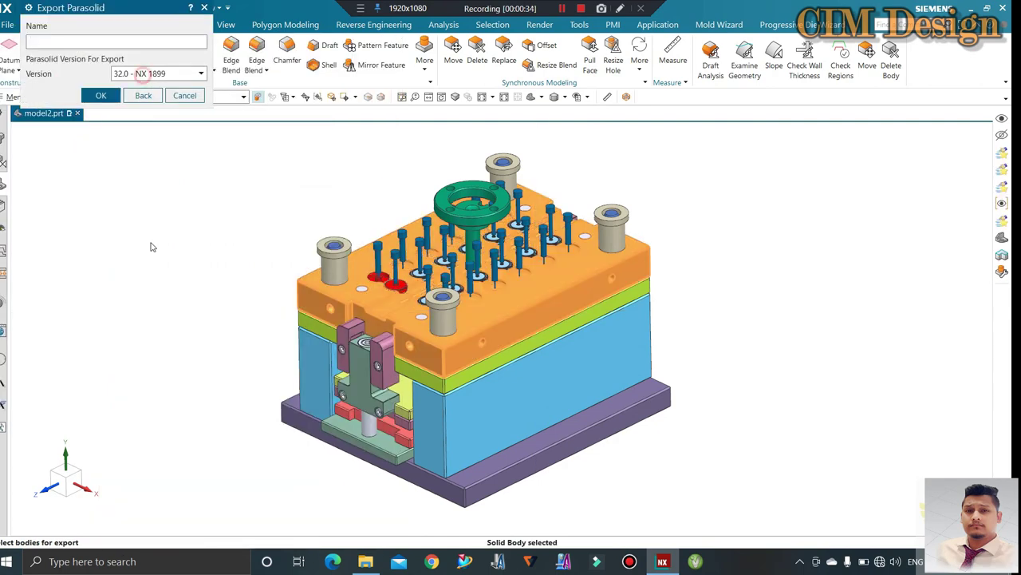
{"action": "left_click", "coordinate": [160, 74]}
{"action": "left_click", "coordinate": [144, 211]}
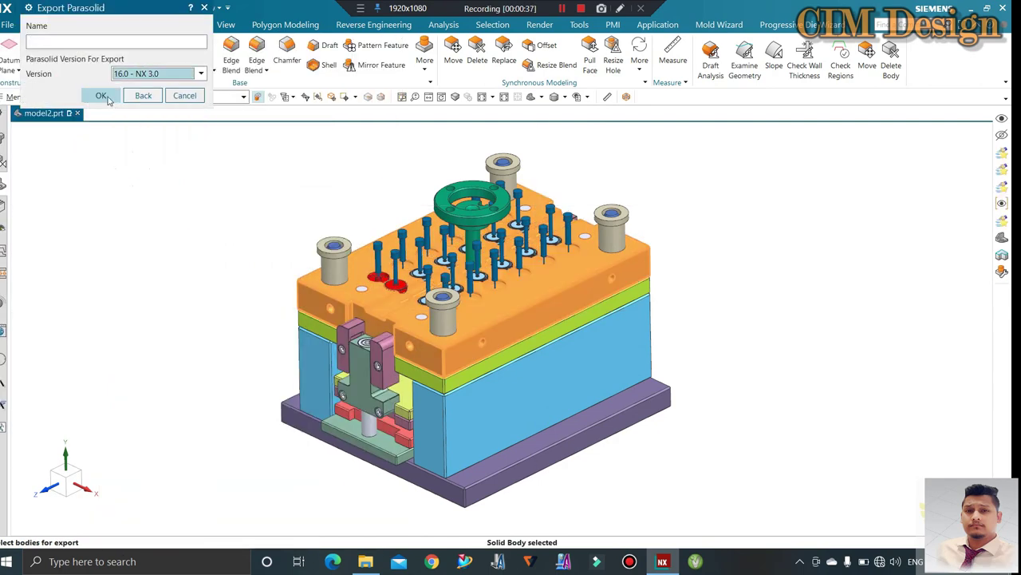
{"action": "left_click", "coordinate": [101, 96]}
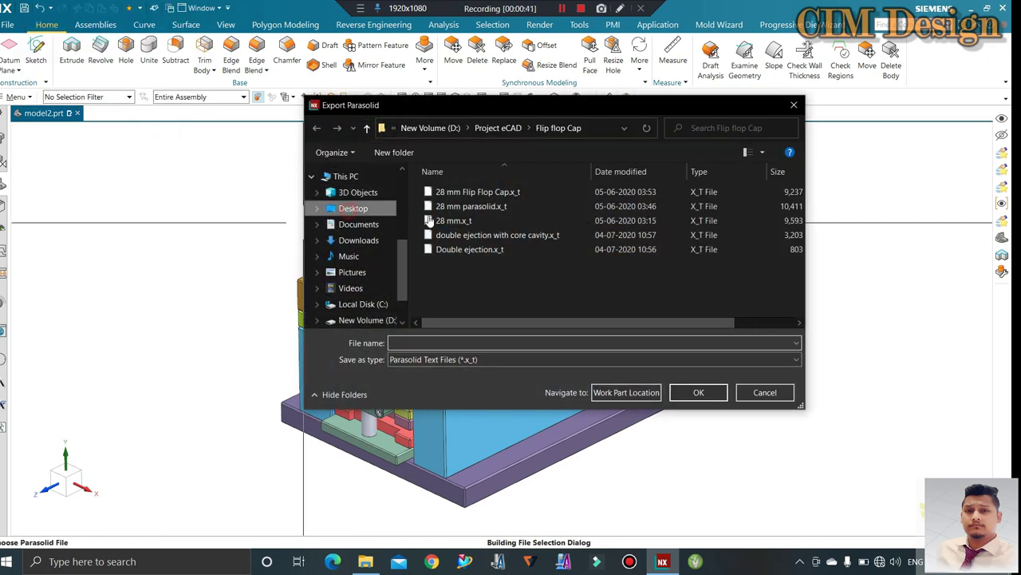
Step: Create a new Desktop folder named visi and open it
{"action": "left_click", "coordinate": [393, 151]}
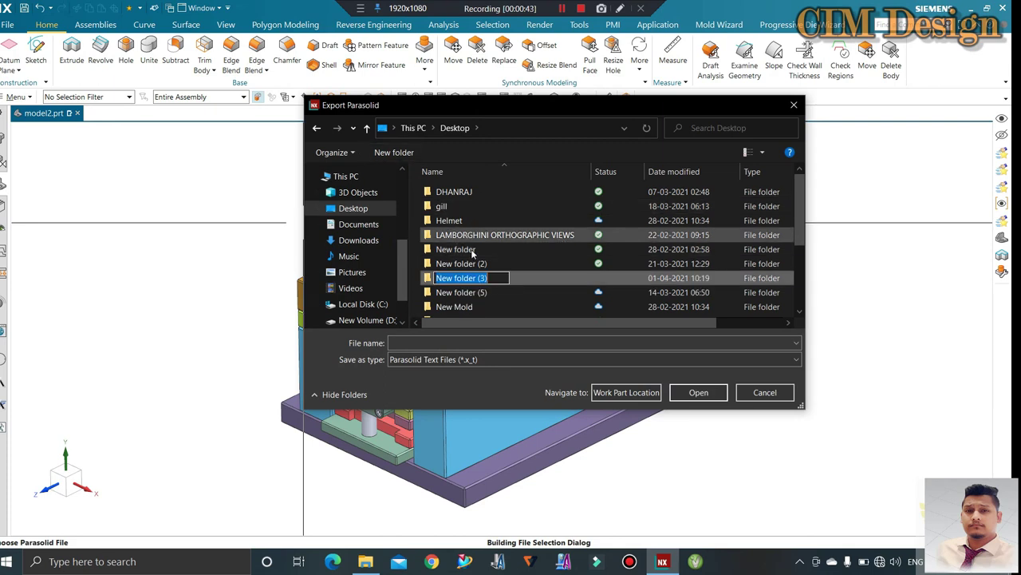
{"action": "type", "text": "visi"}
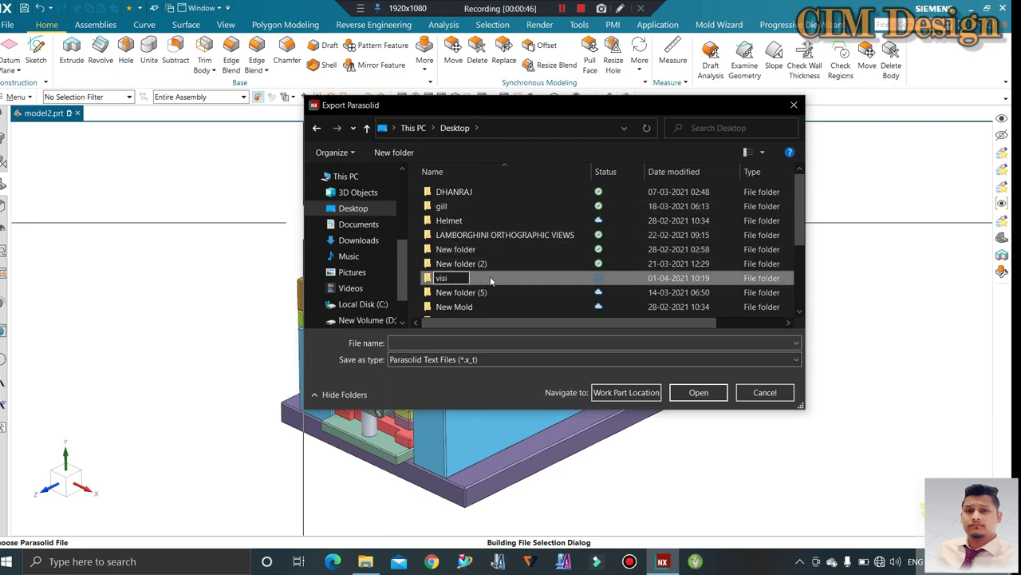
{"action": "key", "text": "Return"}
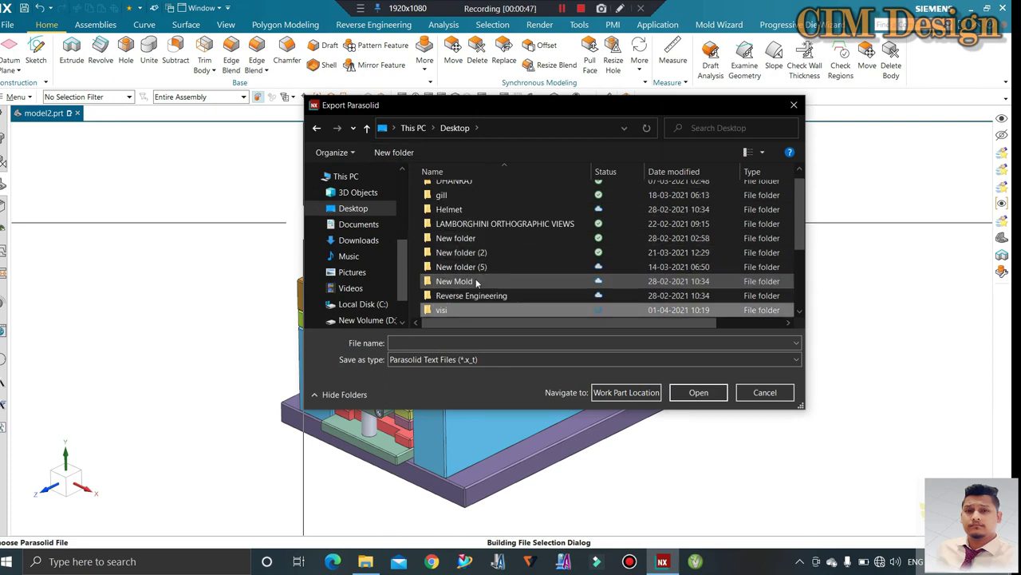
{"action": "double_click", "coordinate": [459, 307]}
Step: Save the Parasolid export as Core in the visi folder
{"action": "left_click", "coordinate": [435, 345]}
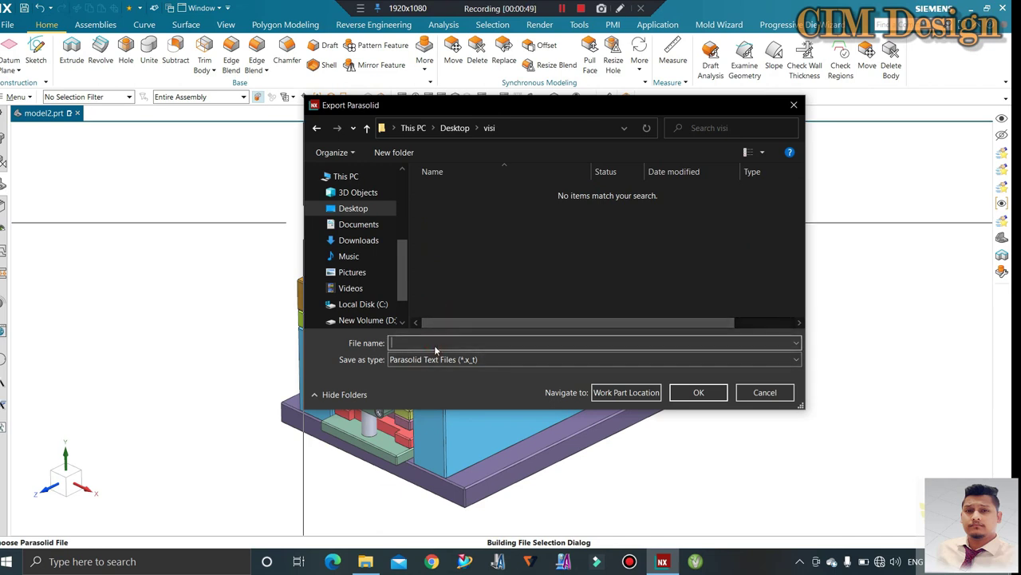
{"action": "type", "text": "Cor"}
{"action": "type", "text": "e Plate"}
{"action": "left_click", "coordinate": [698, 392]}
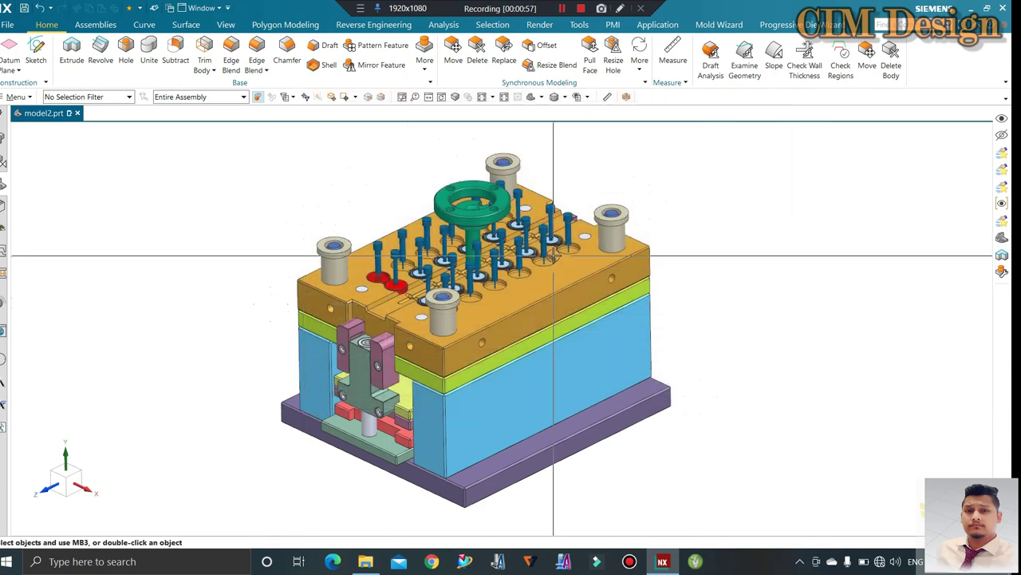
{"action": "scroll", "coordinate": [456, 402], "scroll_direction": "up", "scroll_amount": 2}
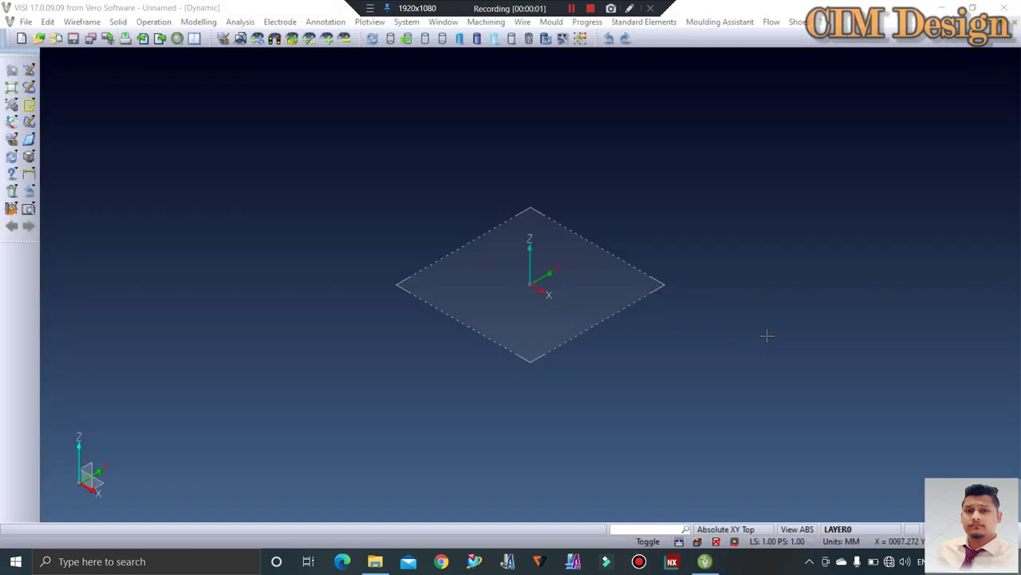
Step: Import Core Plate.x_t from Desktop > visi using the PARASOLID import format
{"action": "left_click", "coordinate": [26, 23]}
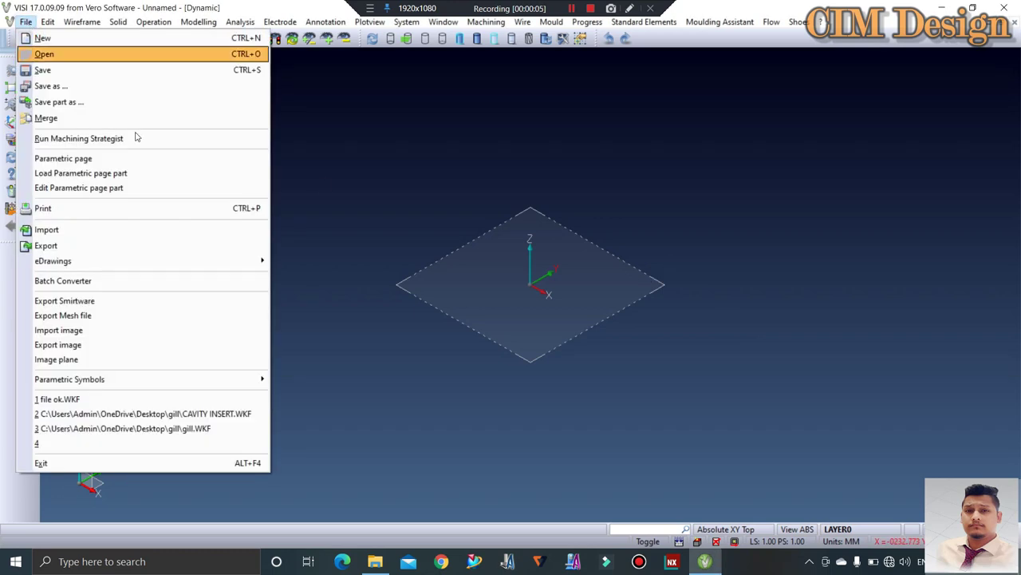
{"action": "left_click", "coordinate": [244, 230]}
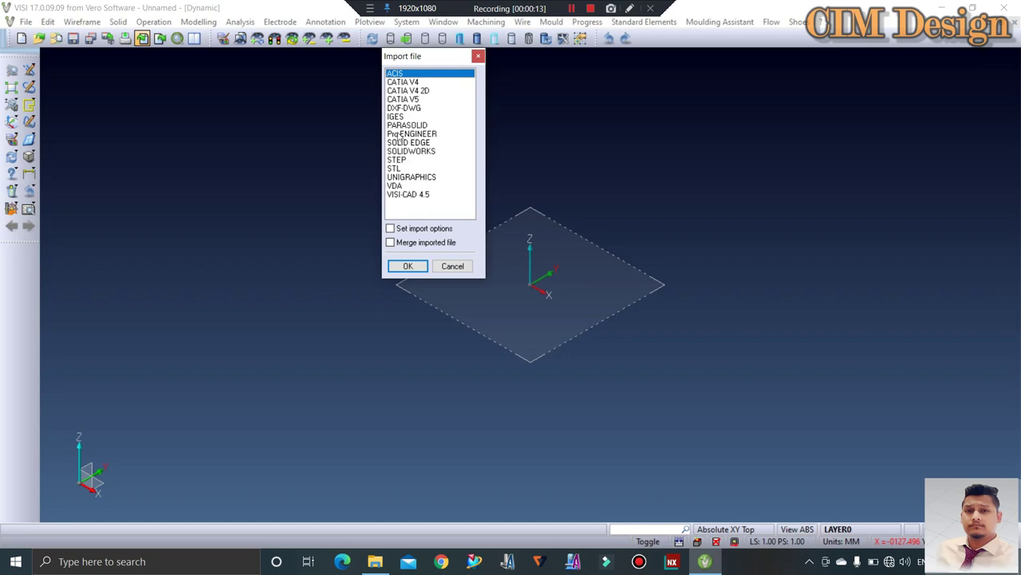
{"action": "left_click", "coordinate": [403, 126]}
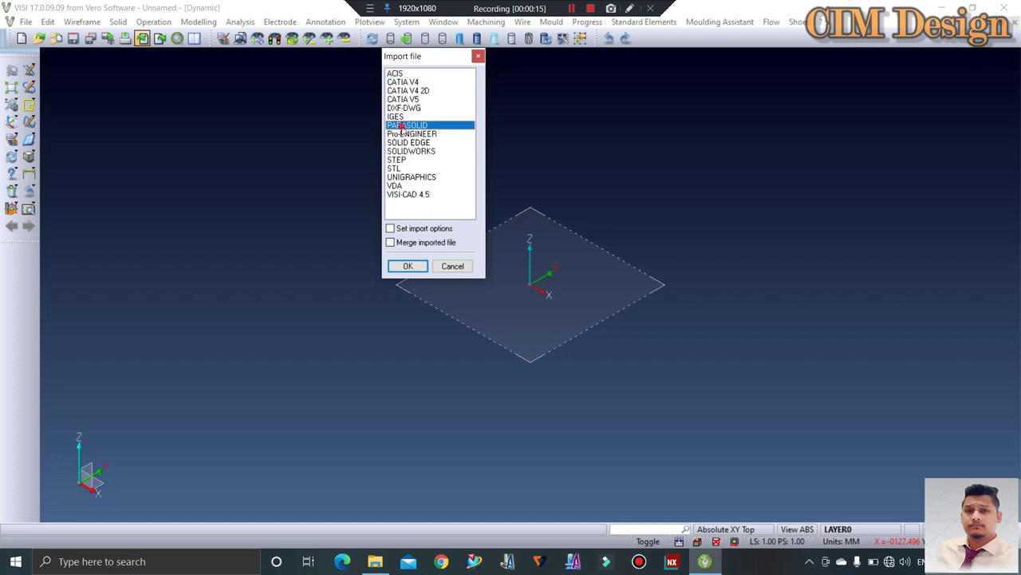
{"action": "left_click", "coordinate": [405, 265]}
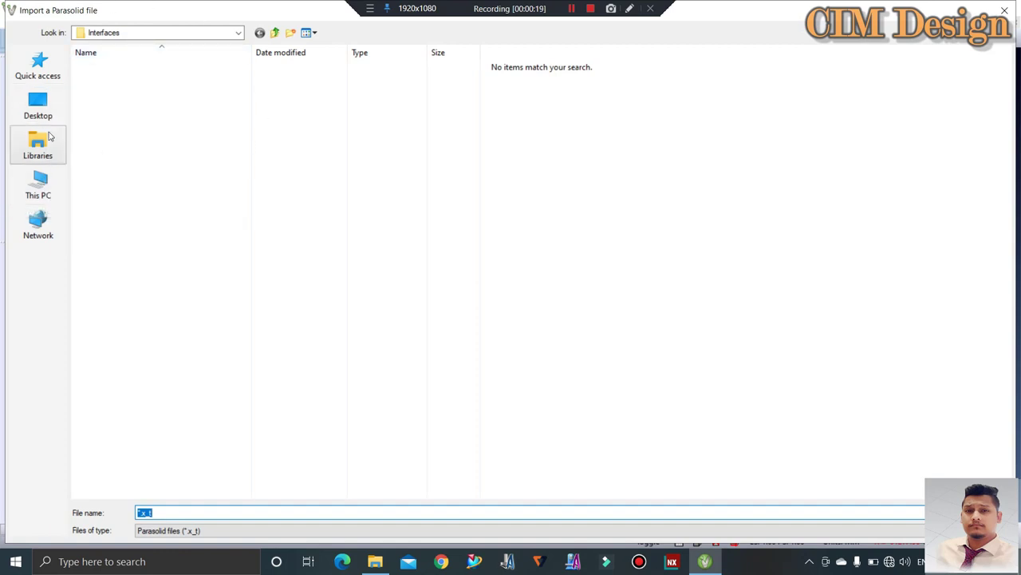
{"action": "left_click", "coordinate": [38, 105]}
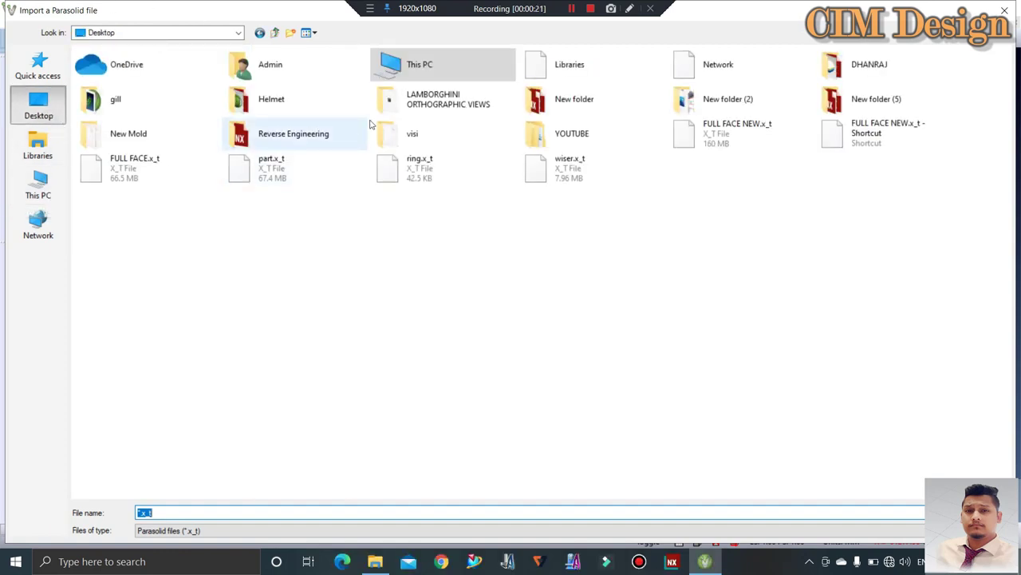
{"action": "left_click", "coordinate": [446, 132]}
{"action": "double_click", "coordinate": [446, 132]}
{"action": "left_click", "coordinate": [117, 67]}
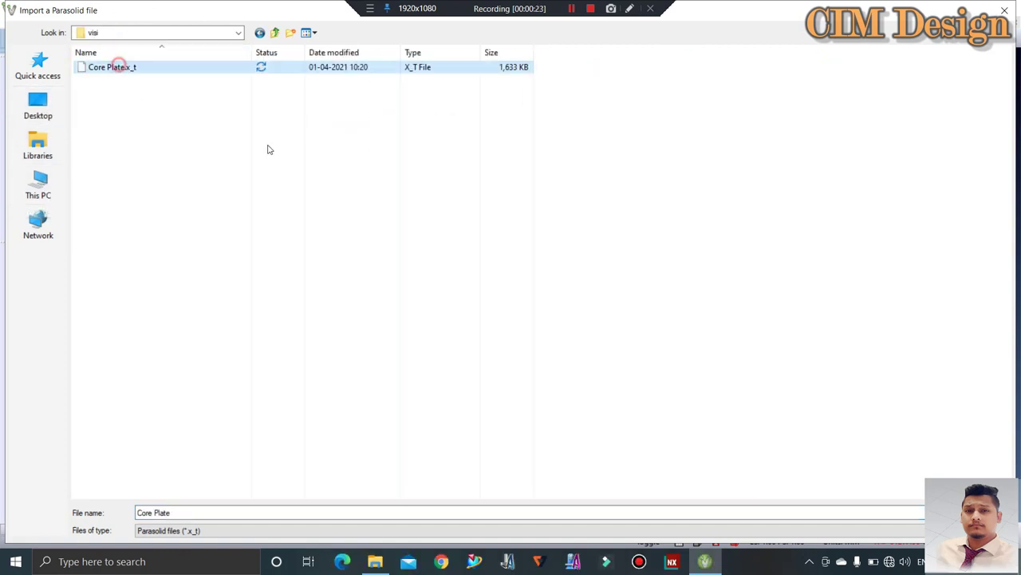
{"action": "double_click", "coordinate": [118, 66]}
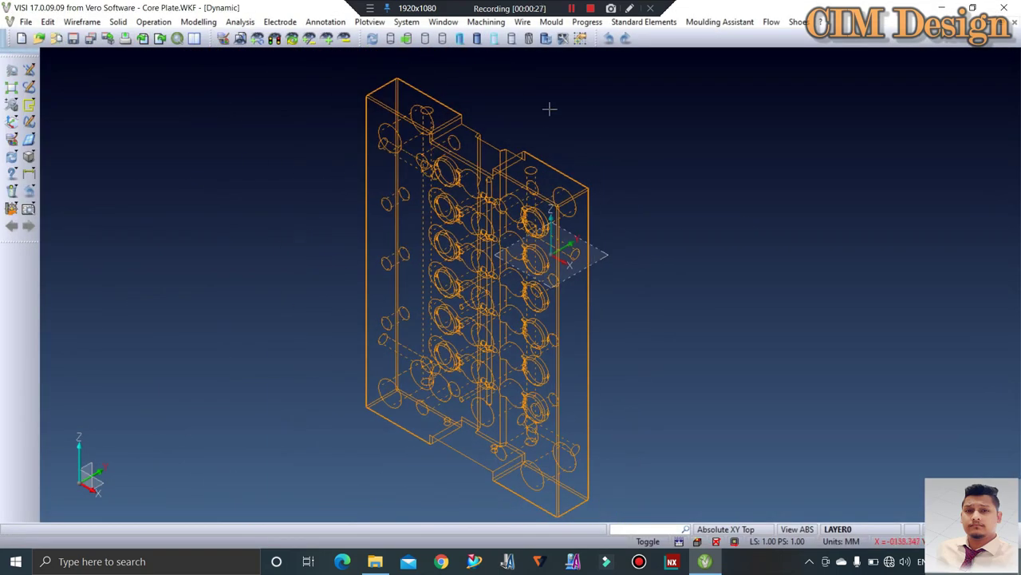
Step: Show the core plate as a Gouraud-shaded solid and orbit it to lie flat
{"action": "left_click", "coordinate": [475, 38]}
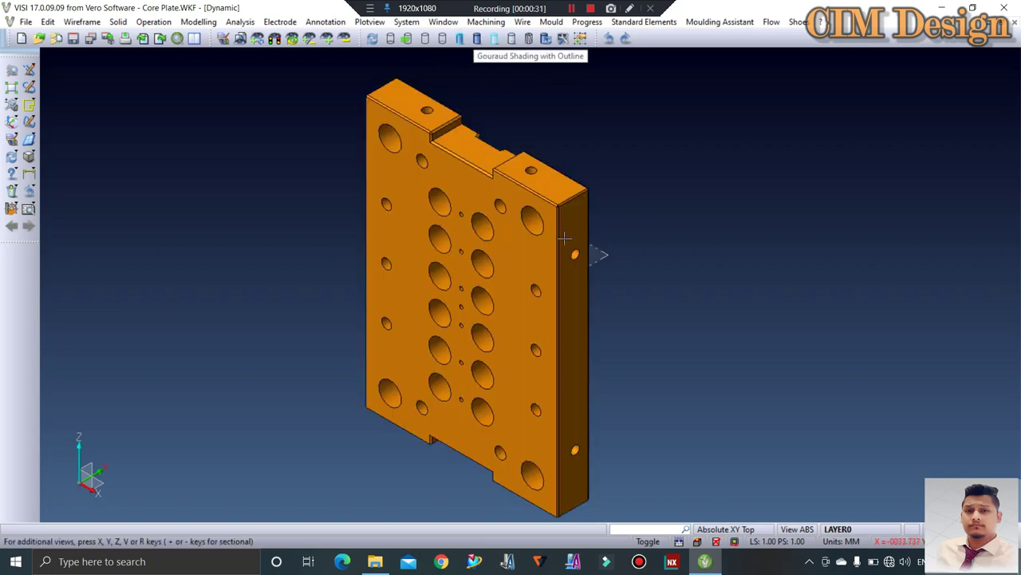
{"action": "mouse_move", "coordinate": [564, 328]}
{"action": "middle_mouse_down"}
{"action": "mouse_move", "coordinate": [494, 282]}
{"action": "mouse_move", "coordinate": [426, 370]}
{"action": "middle_mouse_up"}
{"action": "mouse_move", "coordinate": [630, 380]}
{"action": "middle_mouse_down"}
{"action": "mouse_move", "coordinate": [519, 388]}
{"action": "mouse_move", "coordinate": [506, 358]}
{"action": "mouse_move", "coordinate": [308, 398]}
{"action": "middle_mouse_up"}
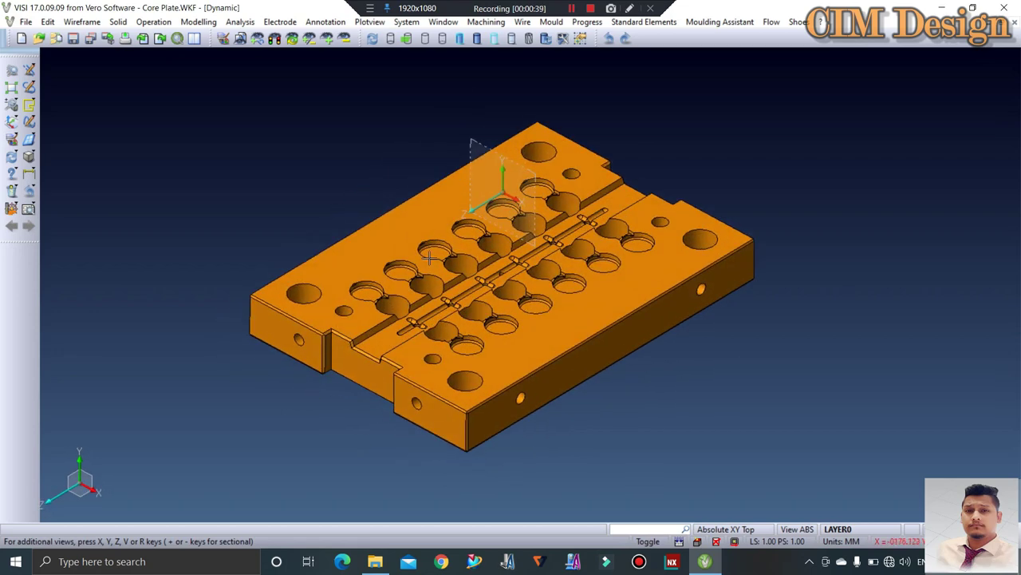
Step: Measure the core plate's bounding box via ? > Bounding box
{"action": "left_click", "coordinate": [802, 24]}
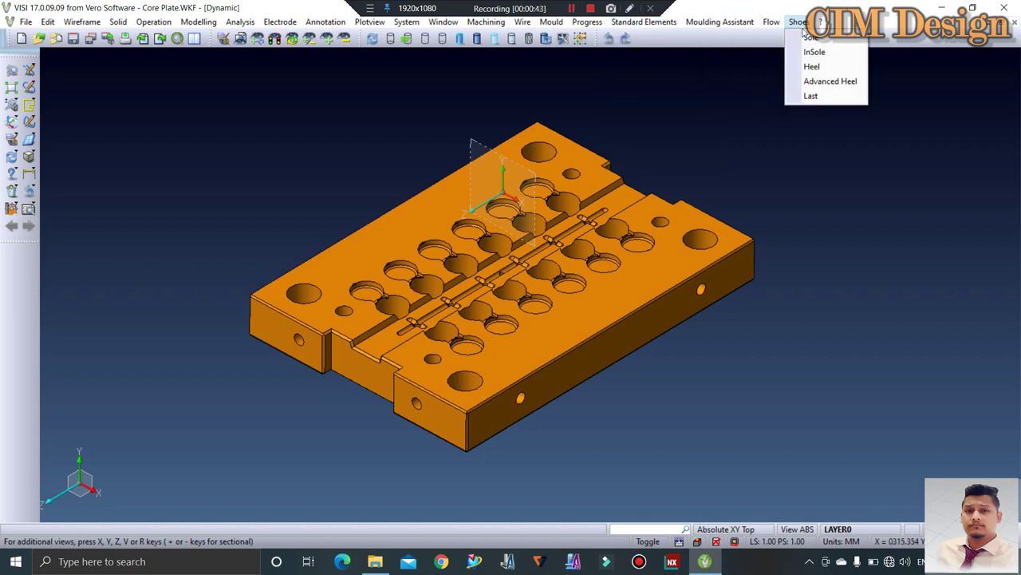
{"action": "mouse_move", "coordinate": [771, 22]}
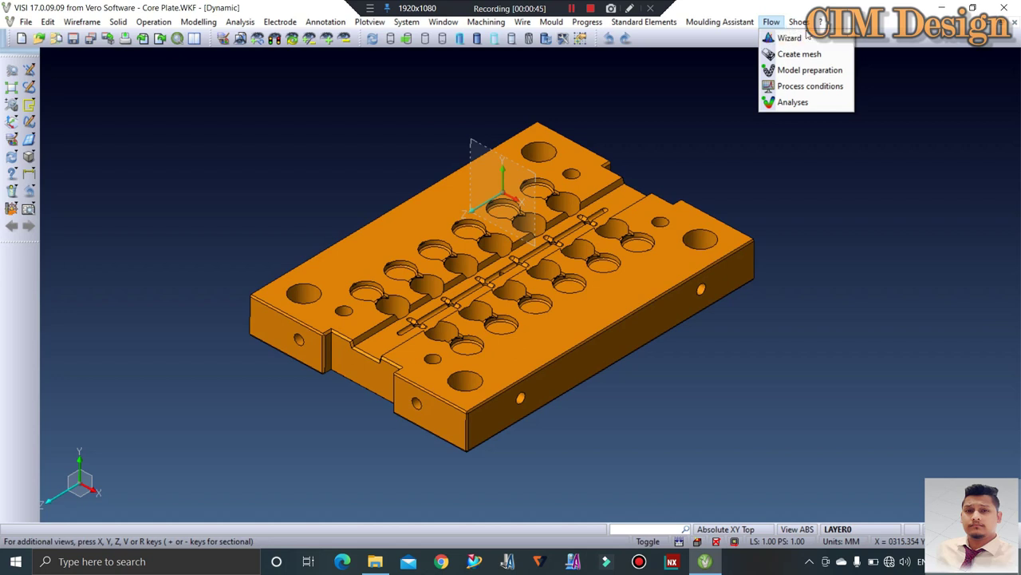
{"action": "mouse_move", "coordinate": [822, 24]}
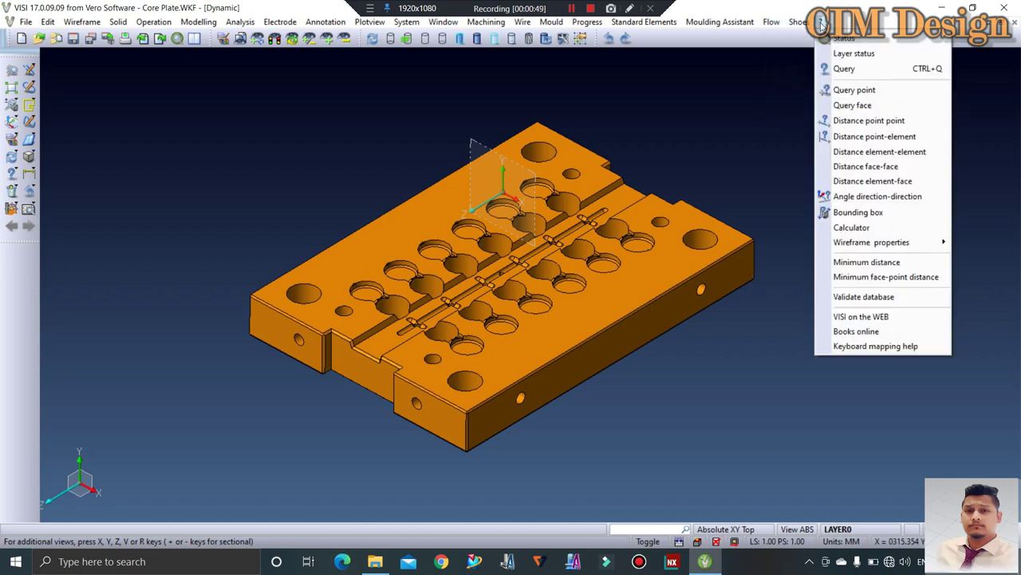
{"action": "left_click", "coordinate": [866, 212]}
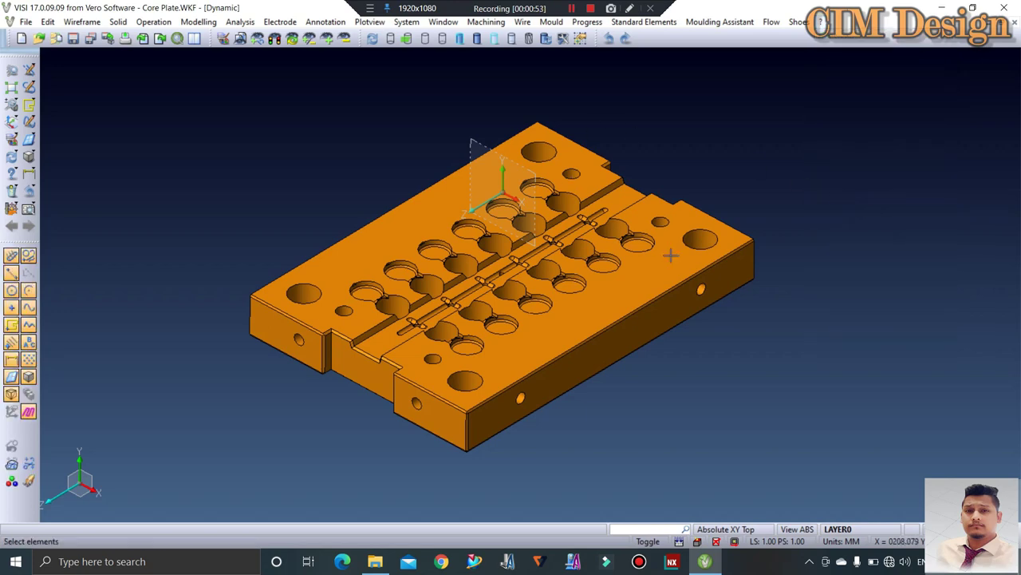
{"action": "left_click", "coordinate": [611, 333]}
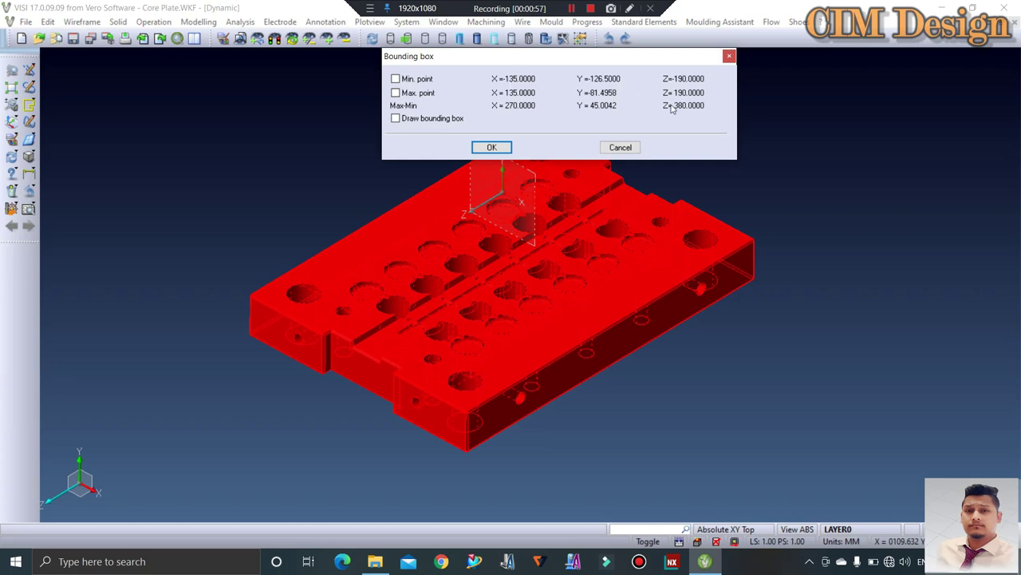
Step: Rerun Bounding box on the core plate with Draw bounding box enabled to outline it
{"action": "left_click", "coordinate": [490, 148]}
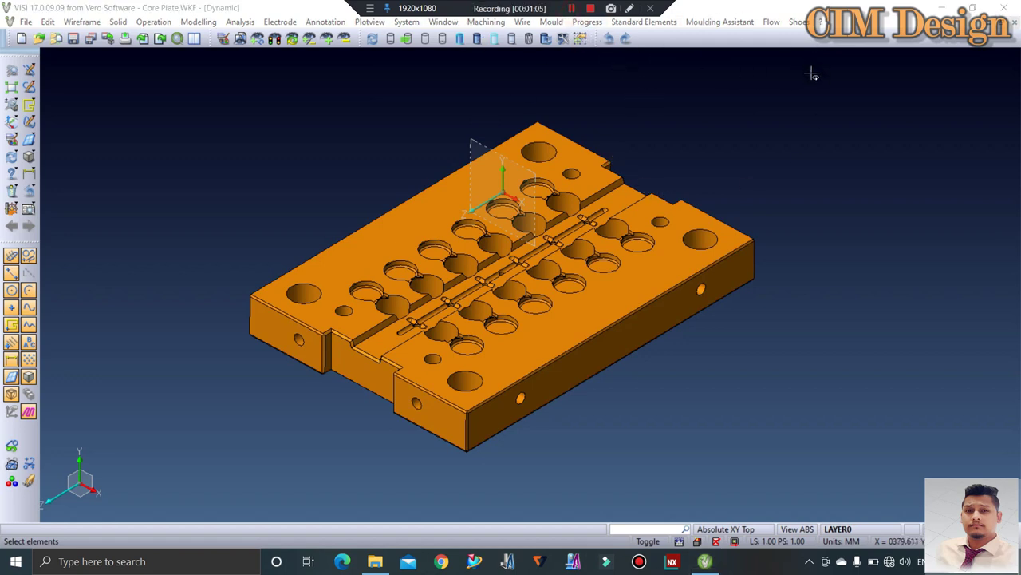
{"action": "left_click", "coordinate": [820, 24]}
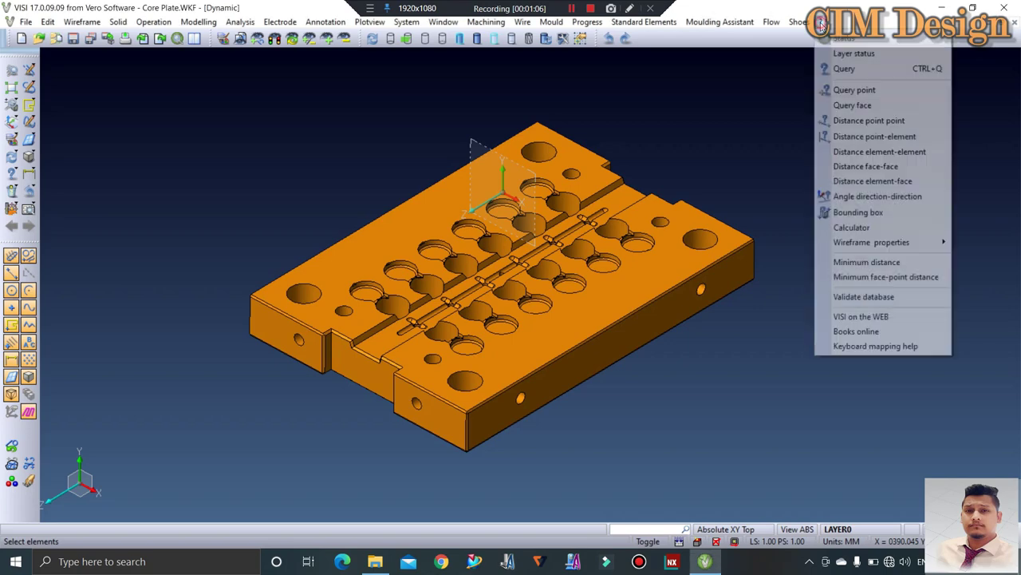
{"action": "left_click", "coordinate": [879, 220]}
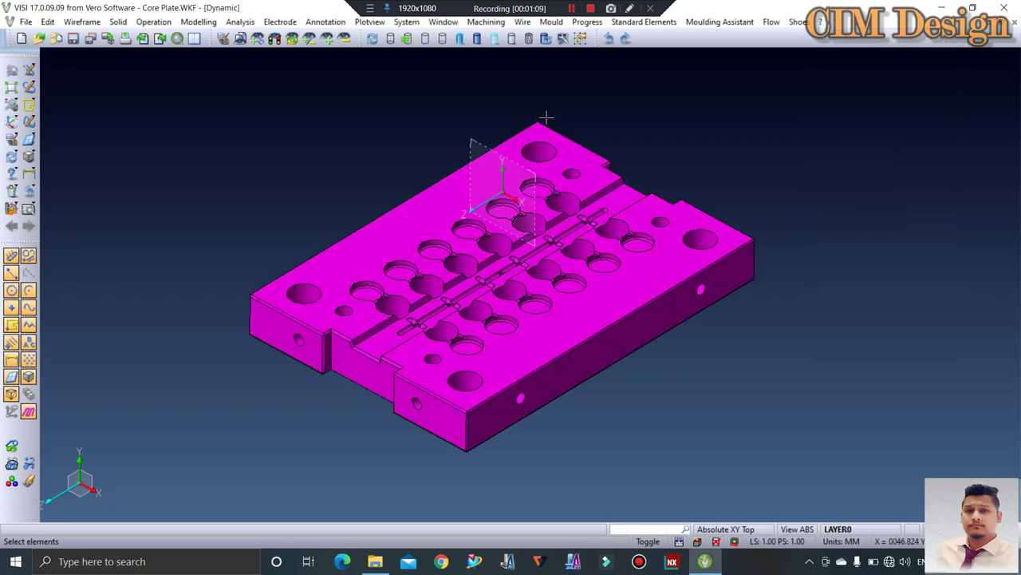
{"action": "left_click", "coordinate": [546, 172]}
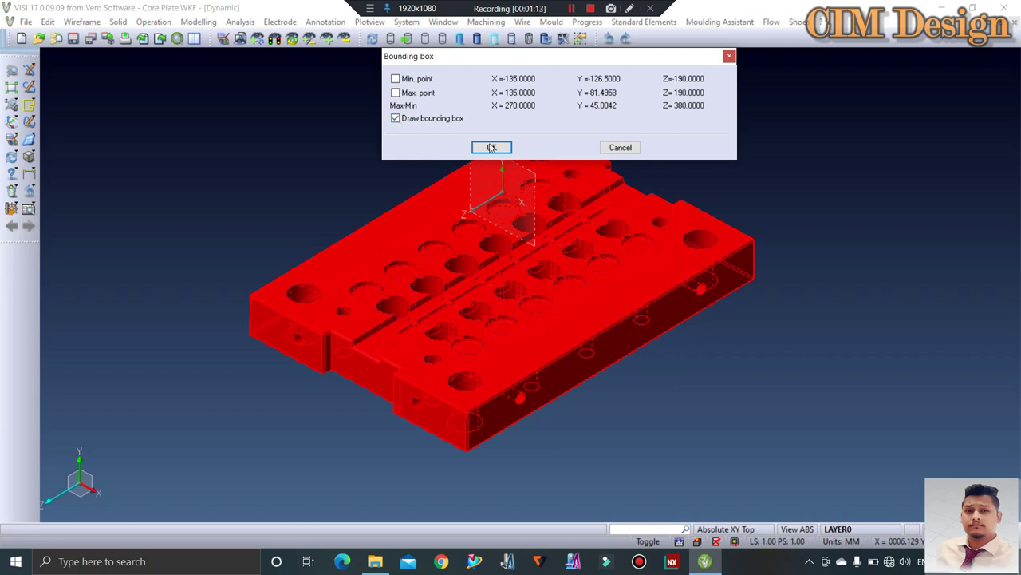
{"action": "left_click", "coordinate": [492, 146]}
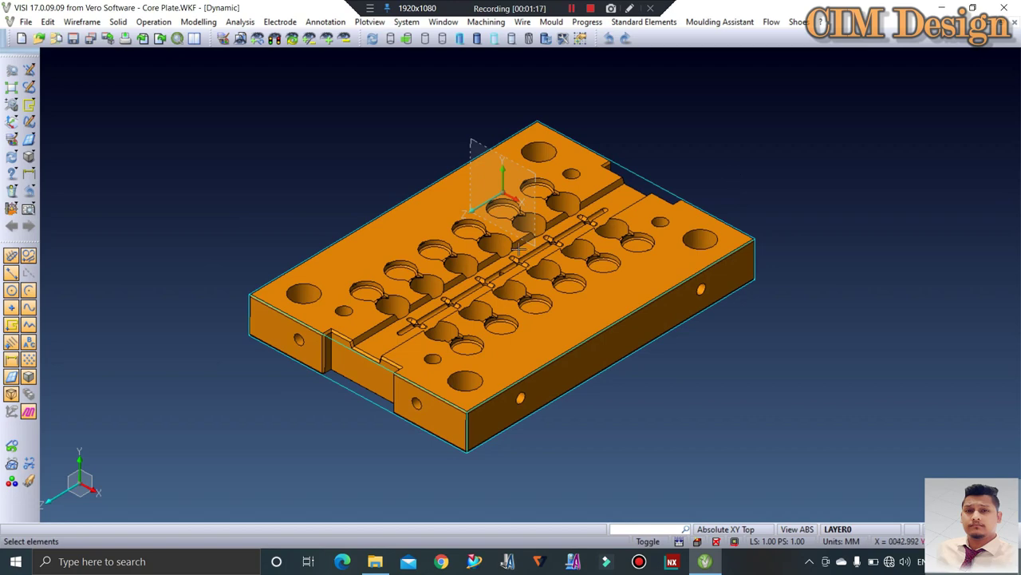
Step: Orbit the plate to inspect its pockets, then return to the isometric view
{"action": "middle_click_drag", "start_coordinate": [584, 383], "coordinate": [568, 342]}
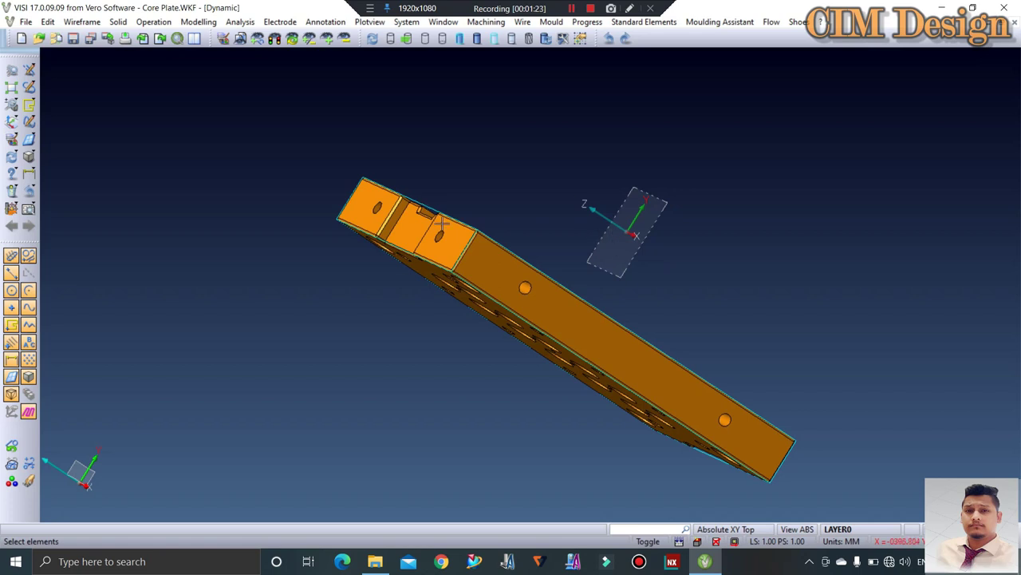
{"action": "middle_click_drag", "start_coordinate": [583, 240], "coordinate": [577, 251]}
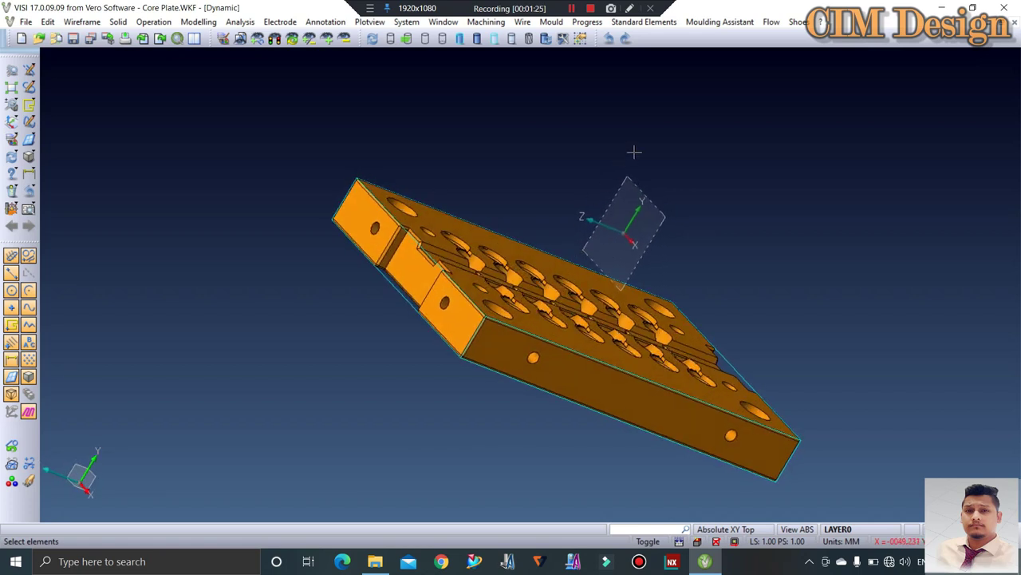
{"action": "left_click", "coordinate": [580, 38]}
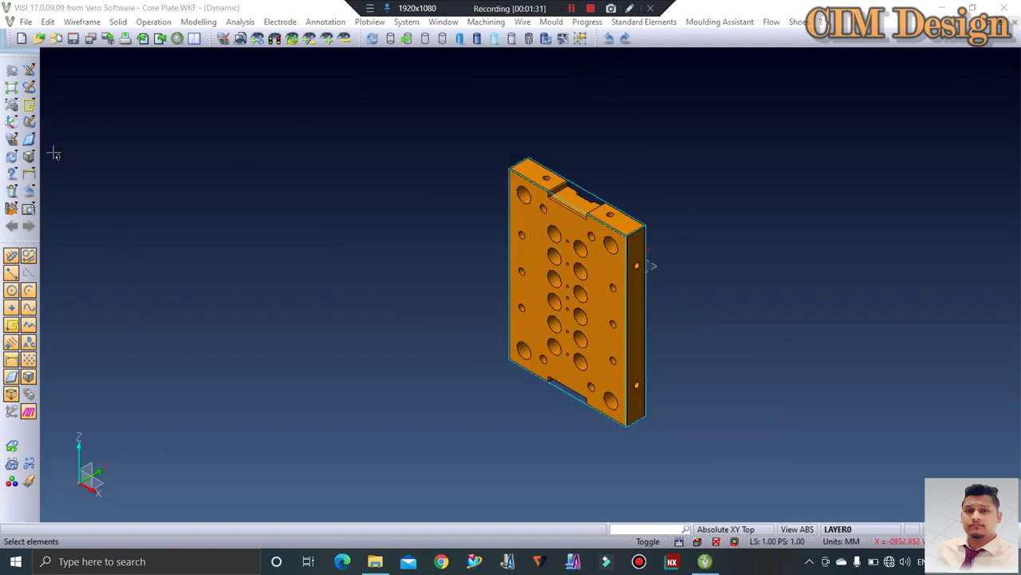
Step: Rotate the whole core plate 90° about the workplane origin and inspect the result
{"action": "left_click", "coordinate": [48, 21]}
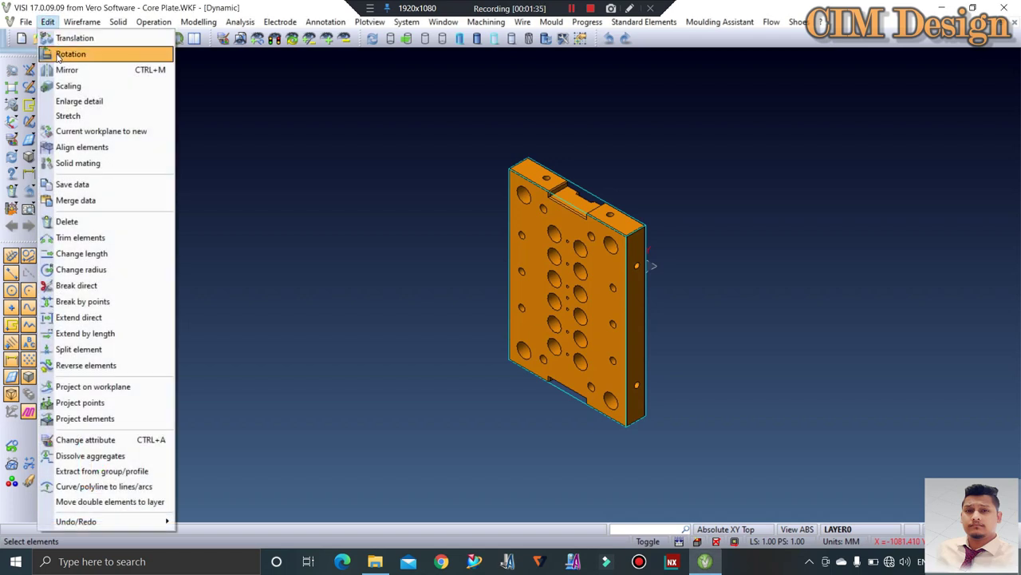
{"action": "left_click", "coordinate": [57, 56]}
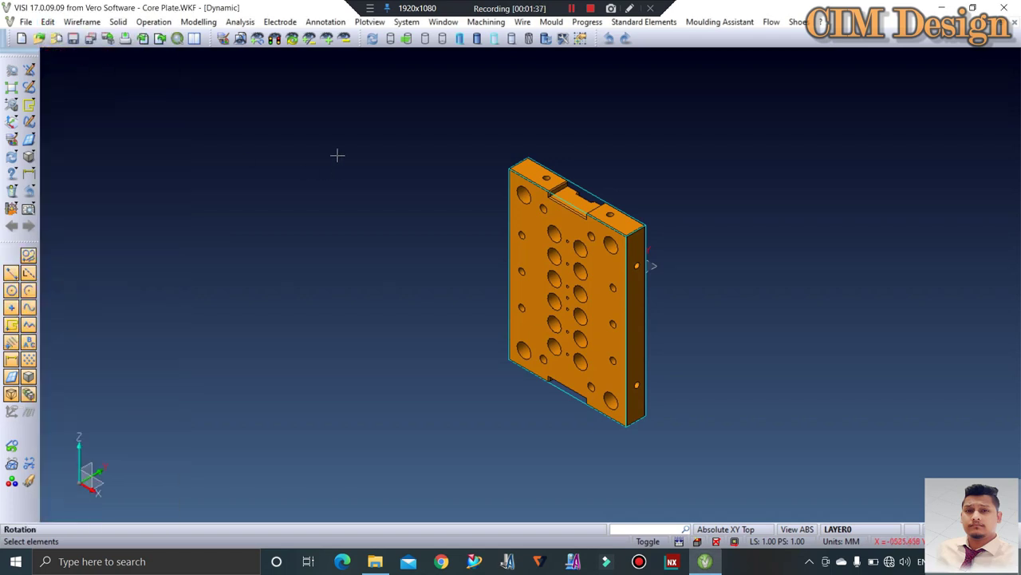
{"action": "left_click_drag", "start_coordinate": [382, 139], "coordinate": [739, 439]}
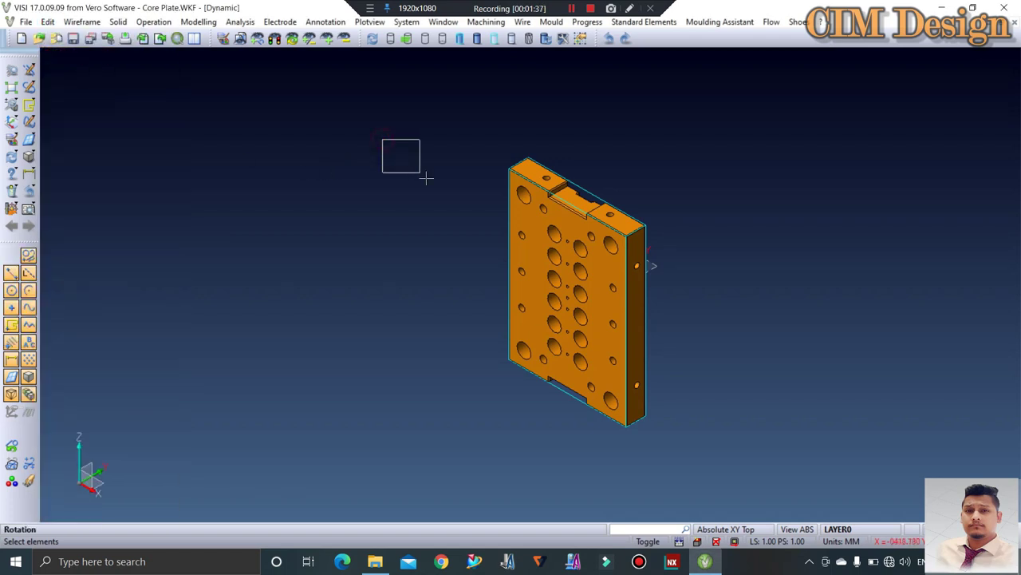
{"action": "left_click", "coordinate": [738, 439]}
{"action": "middle_click_drag", "start_coordinate": [791, 196], "coordinate": [713, 224]}
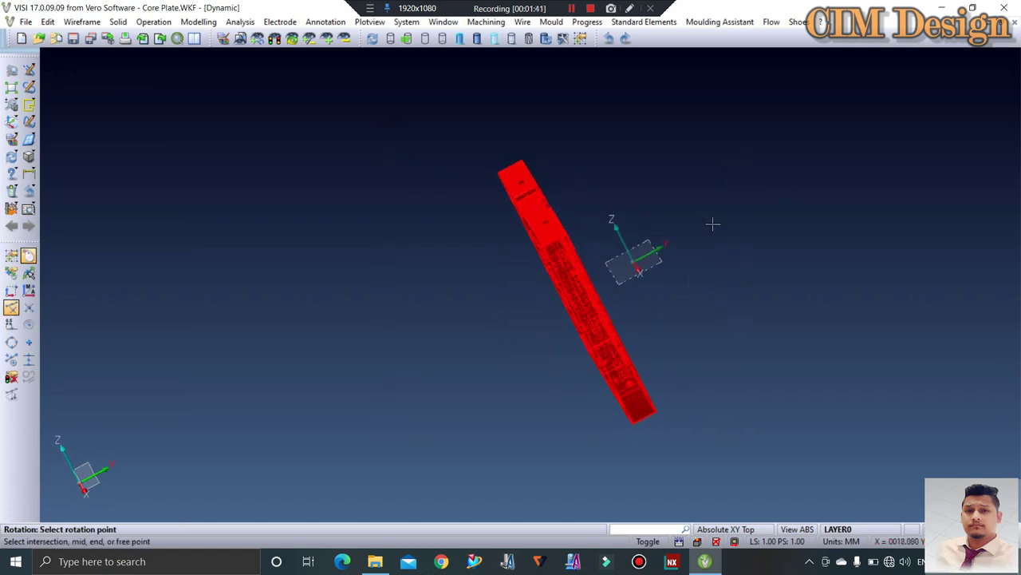
{"action": "scroll", "coordinate": [713, 224], "scroll_direction": "up", "scroll_amount": 3}
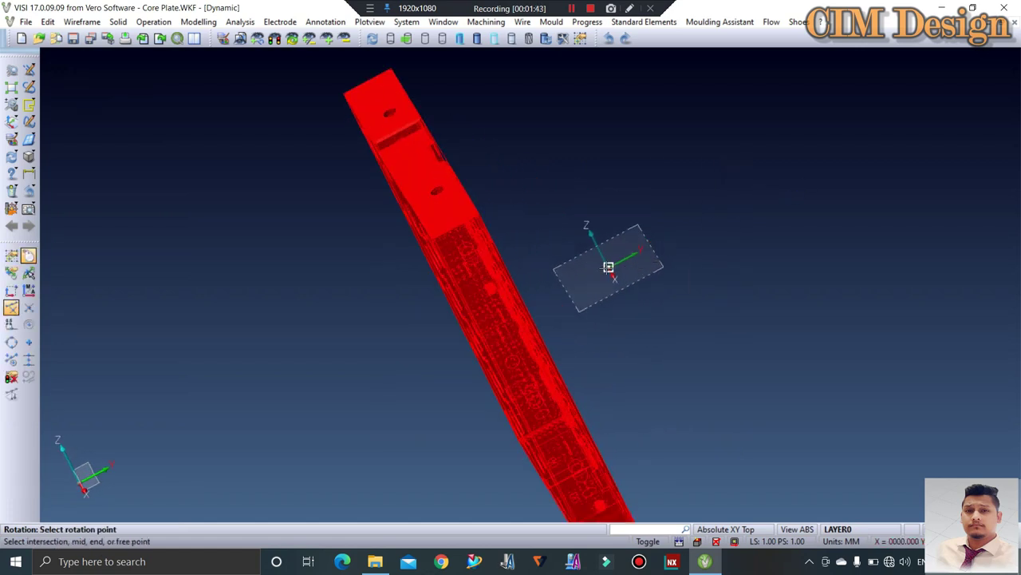
{"action": "left_click", "coordinate": [608, 266]}
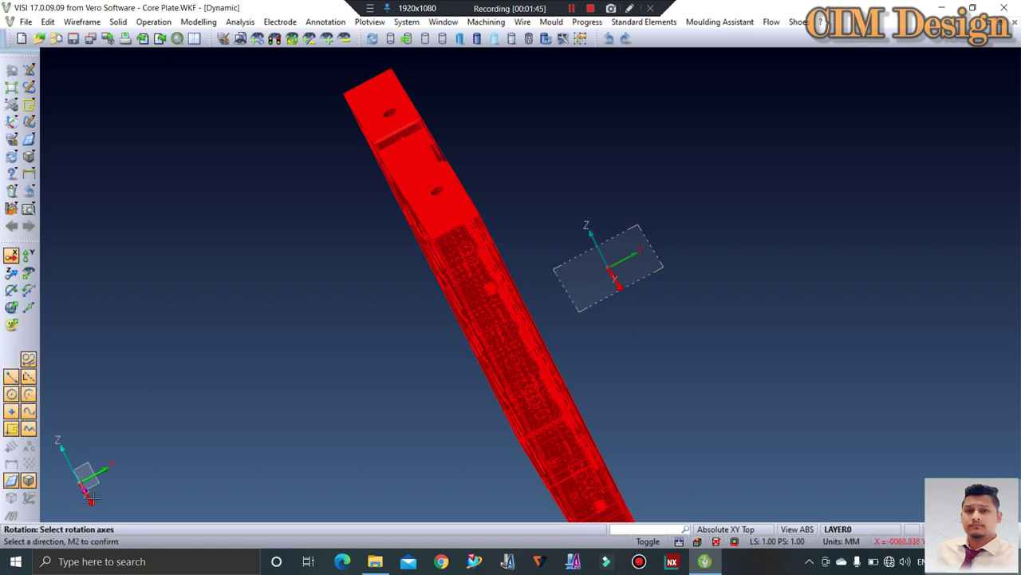
{"action": "middle_click", "coordinate": [285, 301]}
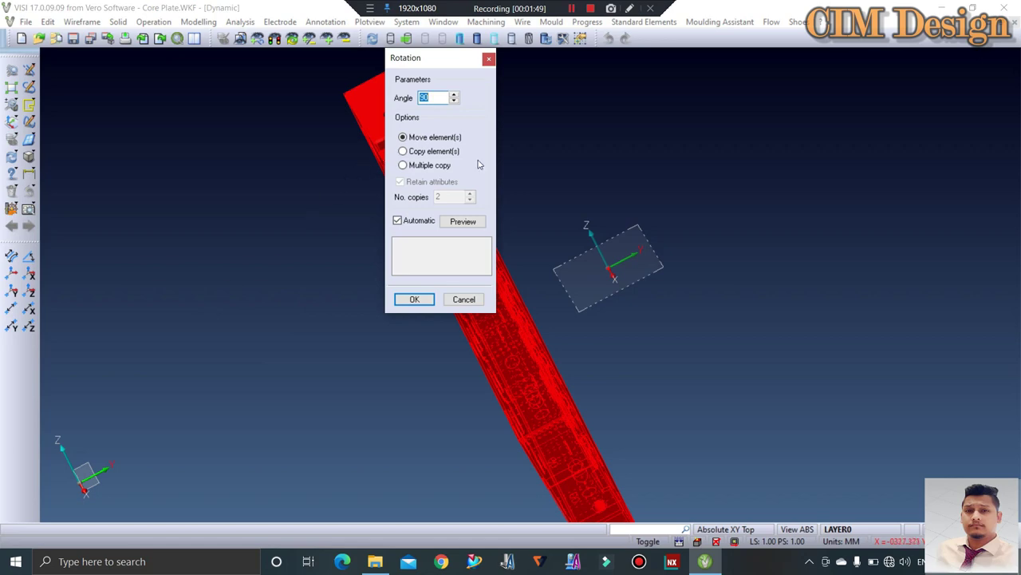
{"action": "left_click", "coordinate": [470, 222]}
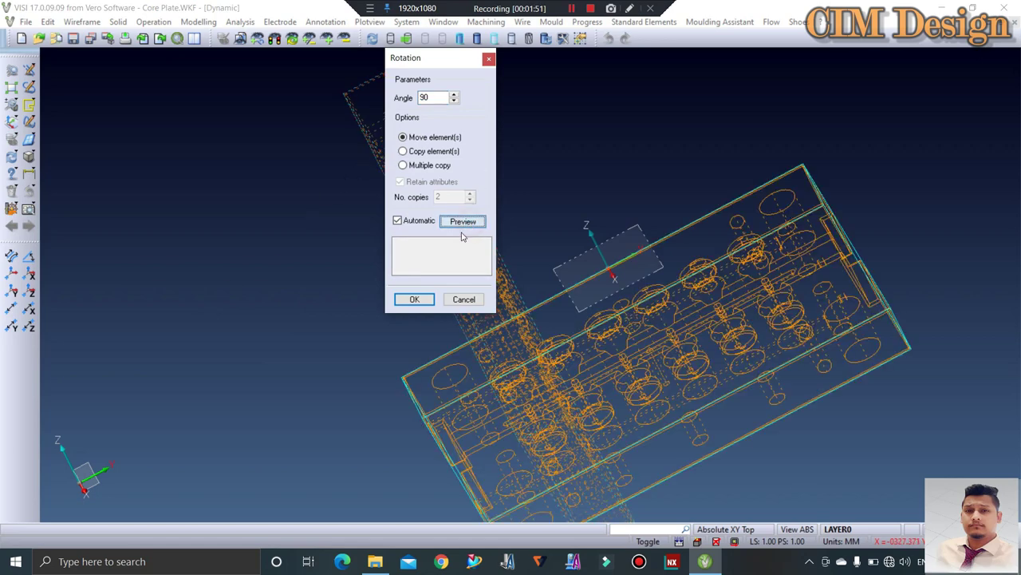
{"action": "double_click", "coordinate": [438, 97]}
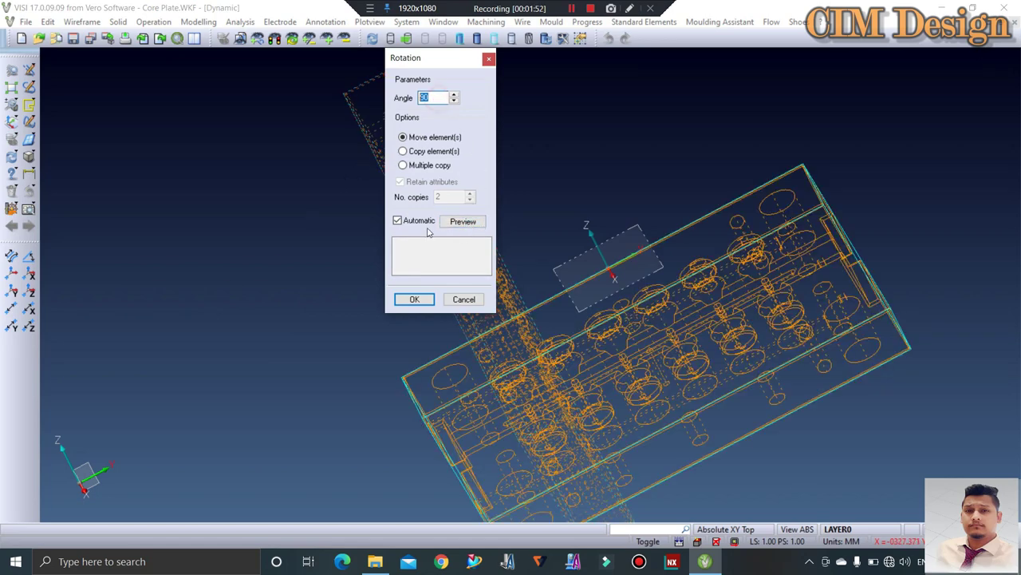
{"action": "left_click", "coordinate": [415, 300]}
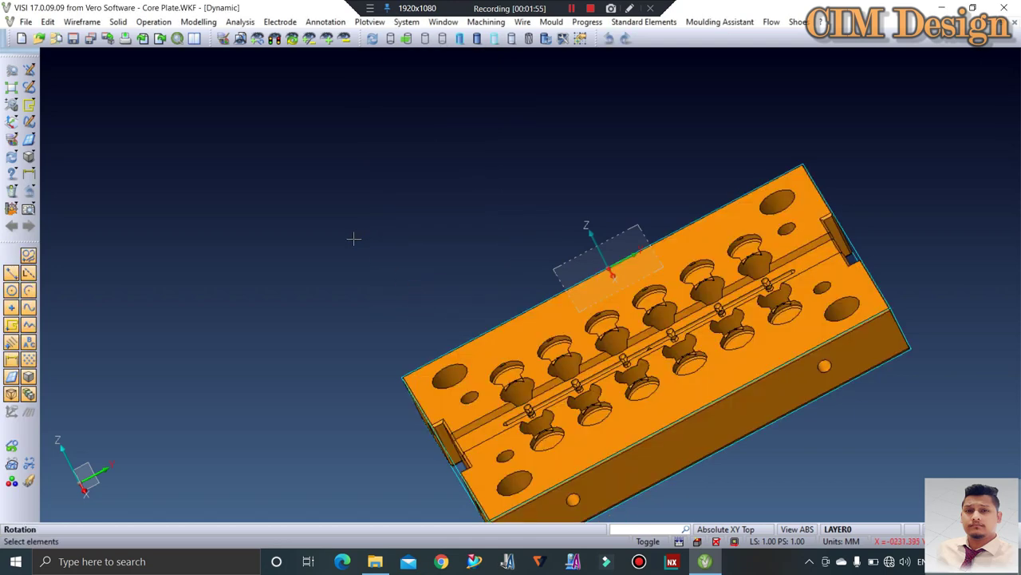
{"action": "mouse_move", "coordinate": [485, 251]}
{"action": "middle_mouse_down"}
{"action": "mouse_move", "coordinate": [510, 221]}
{"action": "mouse_move", "coordinate": [583, 206]}
{"action": "middle_mouse_up"}
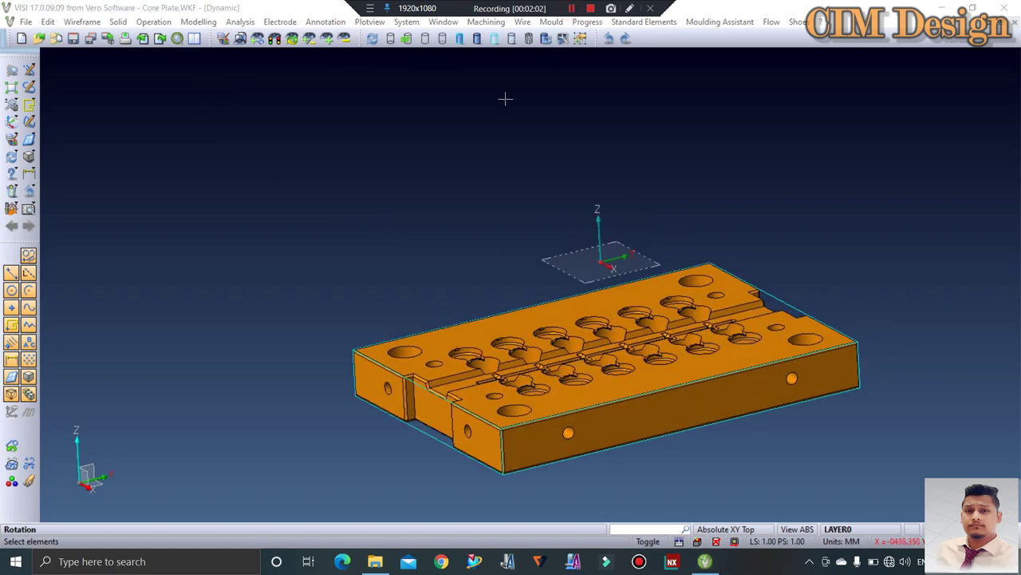
{"action": "mouse_move", "coordinate": [506, 98]}
{"action": "middle_mouse_down"}
{"action": "mouse_move", "coordinate": [522, 164]}
{"action": "mouse_move", "coordinate": [208, 64]}
{"action": "middle_mouse_up"}
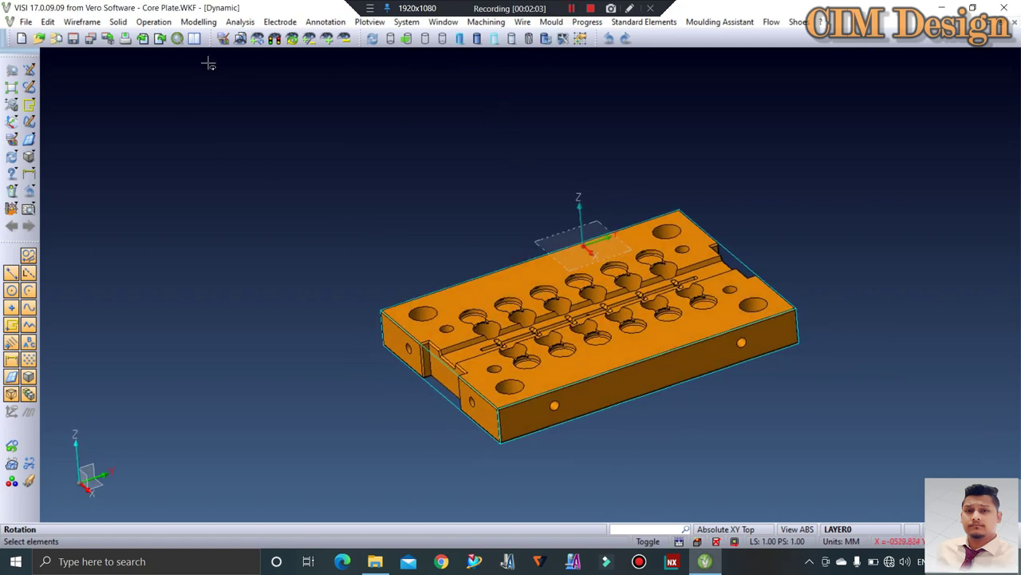
Step: Start translating the core plate, using a reference point midway between its top corners
{"action": "left_click", "coordinate": [48, 22]}
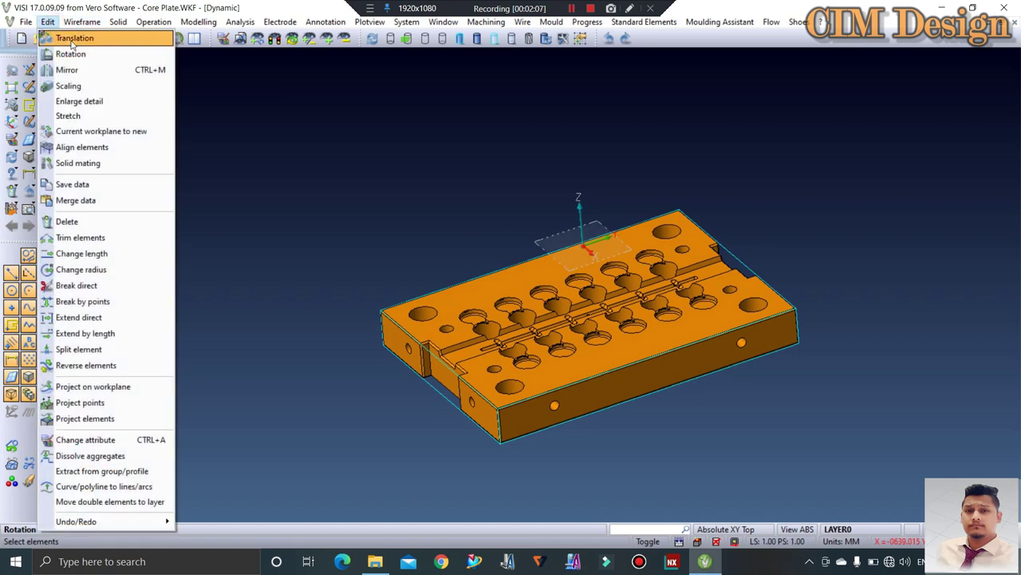
{"action": "left_click", "coordinate": [72, 39]}
{"action": "mouse_move", "coordinate": [303, 174]}
{"action": "left_mouse_down"}
{"action": "mouse_move", "coordinate": [617, 381]}
{"action": "mouse_move", "coordinate": [881, 453]}
{"action": "left_mouse_up"}
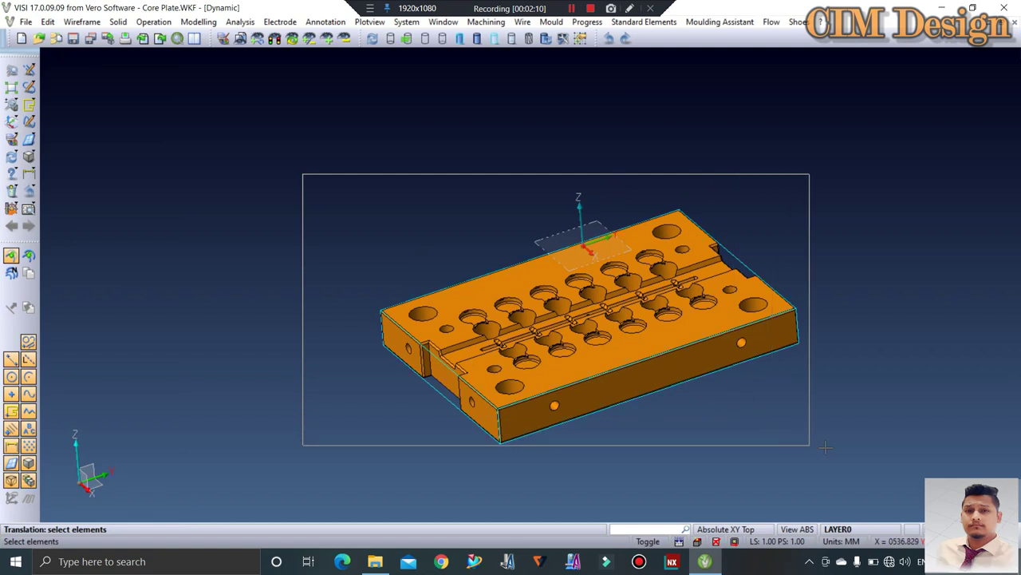
{"action": "left_click", "coordinate": [881, 453]}
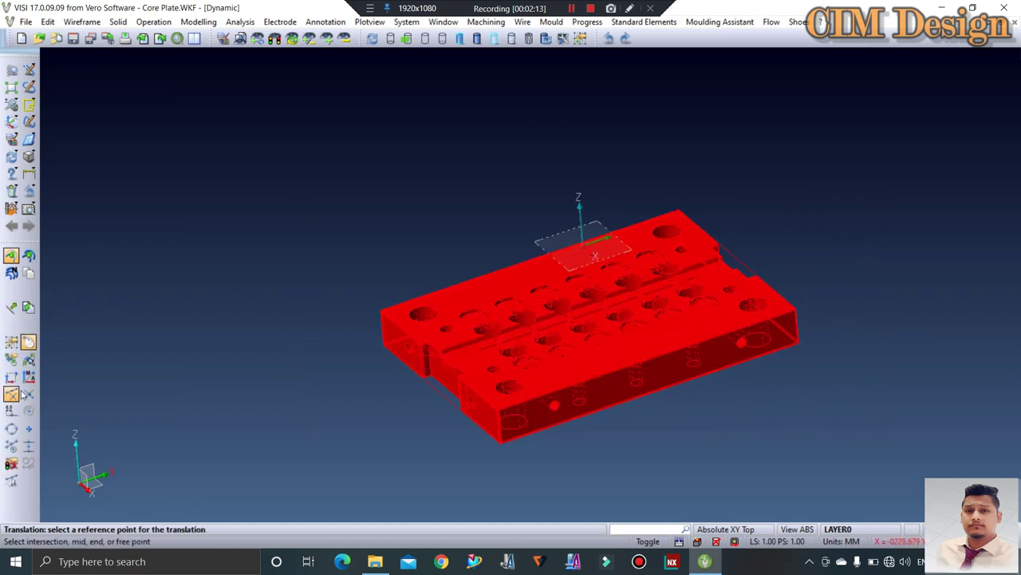
{"action": "left_click", "coordinate": [30, 451]}
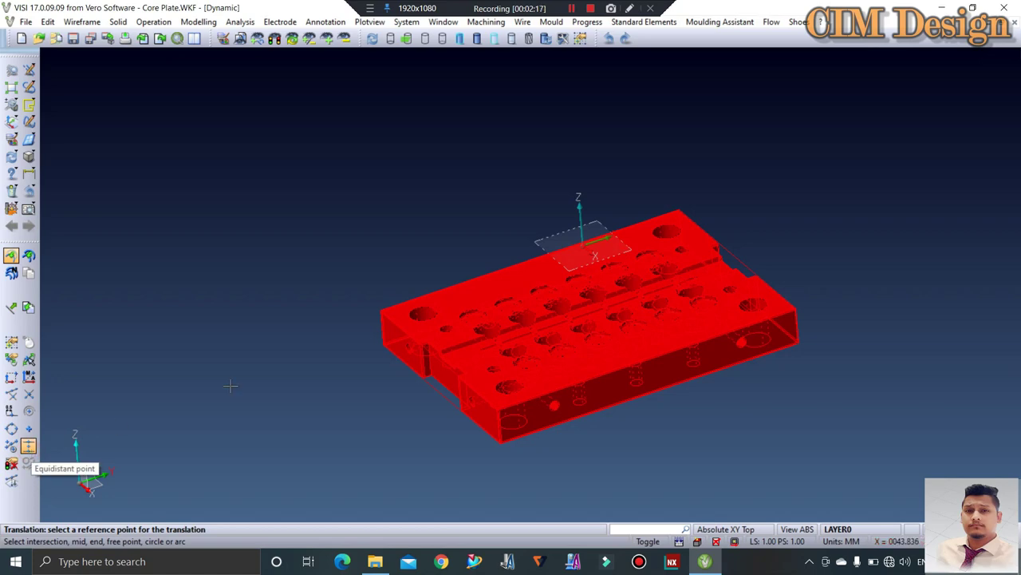
{"action": "scroll", "coordinate": [304, 353], "scroll_direction": "up", "scroll_amount": 2}
{"action": "scroll", "coordinate": [378, 317], "scroll_direction": "up", "scroll_amount": 2}
{"action": "scroll", "coordinate": [368, 315], "scroll_direction": "up", "scroll_amount": 2}
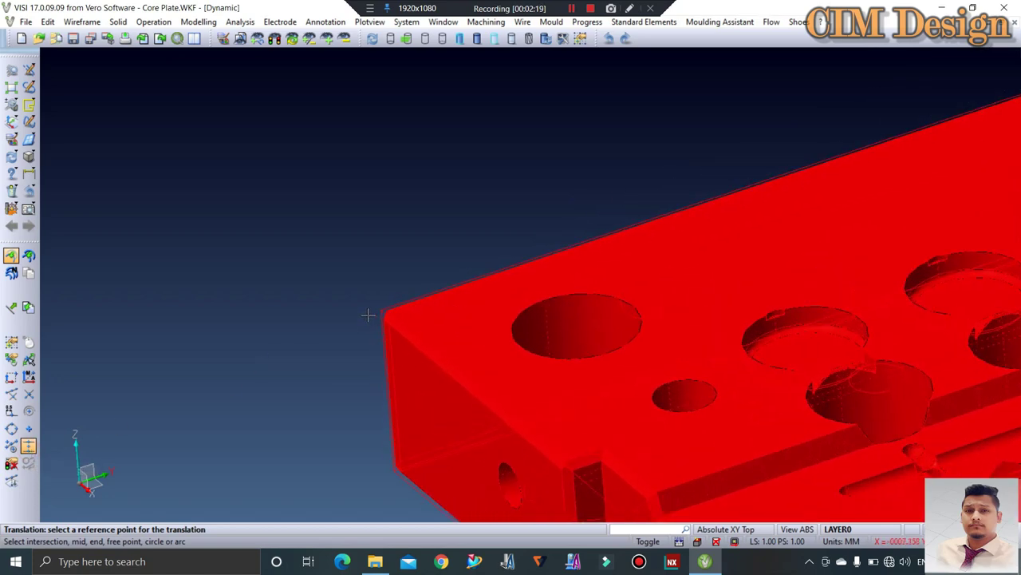
{"action": "scroll", "coordinate": [368, 315], "scroll_direction": "up", "scroll_amount": 1}
{"action": "scroll", "coordinate": [304, 280], "scroll_direction": "down", "scroll_amount": 1}
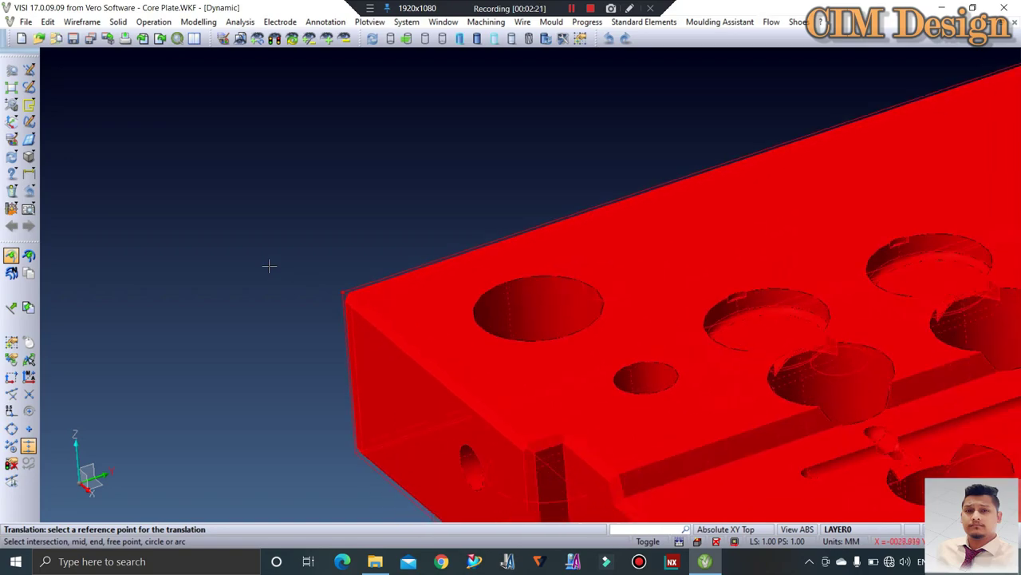
{"action": "scroll", "coordinate": [269, 266], "scroll_direction": "down", "scroll_amount": 2}
{"action": "scroll", "coordinate": [271, 268], "scroll_direction": "down", "scroll_amount": 1}
{"action": "scroll", "coordinate": [873, 288], "scroll_direction": "up", "scroll_amount": 1}
{"action": "scroll", "coordinate": [874, 289], "scroll_direction": "up", "scroll_amount": 1}
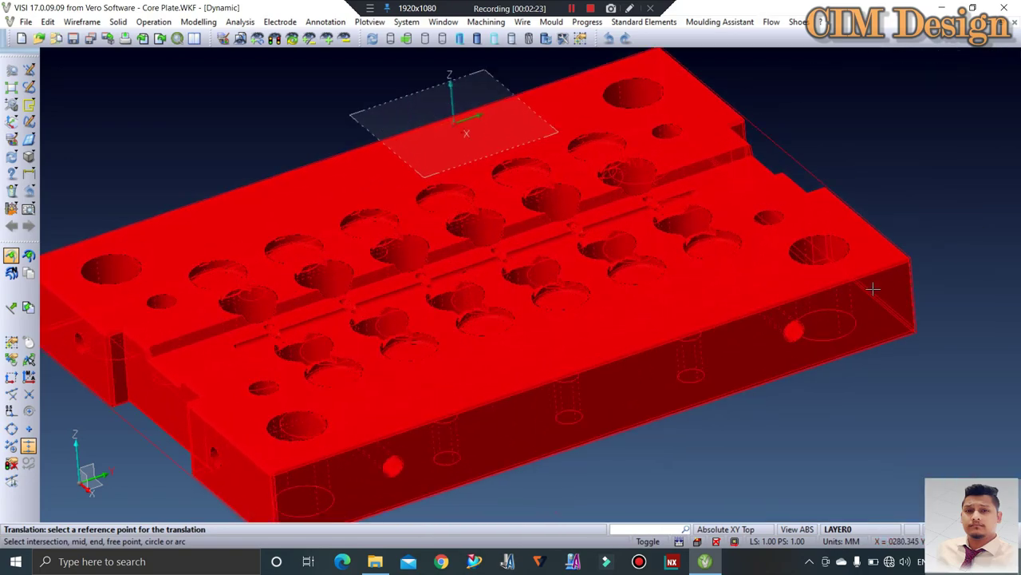
{"action": "scroll", "coordinate": [918, 251], "scroll_direction": "up", "scroll_amount": 2}
{"action": "scroll", "coordinate": [914, 246], "scroll_direction": "up", "scroll_amount": 1}
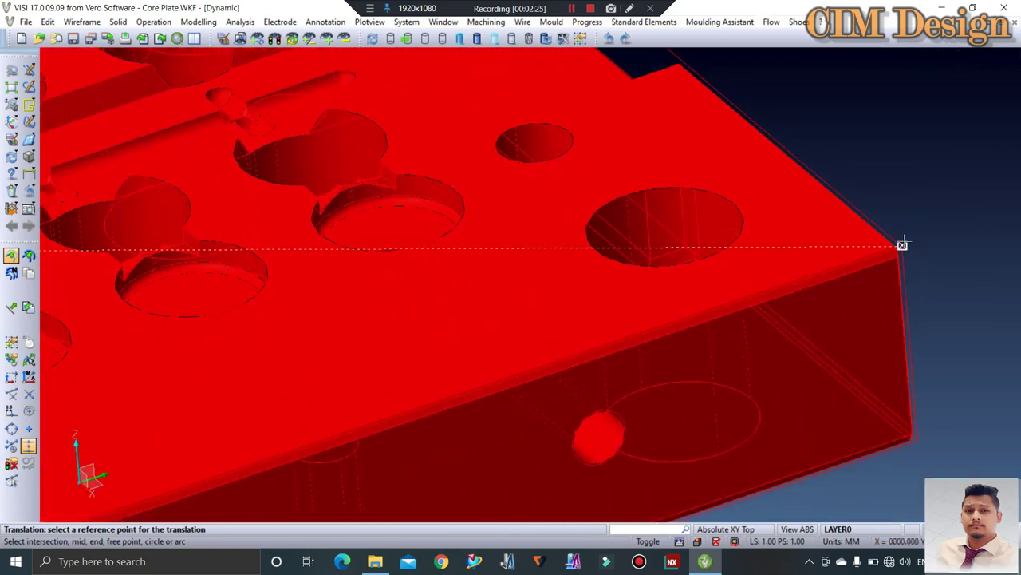
{"action": "left_click", "coordinate": [903, 245]}
{"action": "scroll", "coordinate": [559, 271], "scroll_direction": "down", "scroll_amount": 2}
{"action": "scroll", "coordinate": [320, 303], "scroll_direction": "down", "scroll_amount": 1}
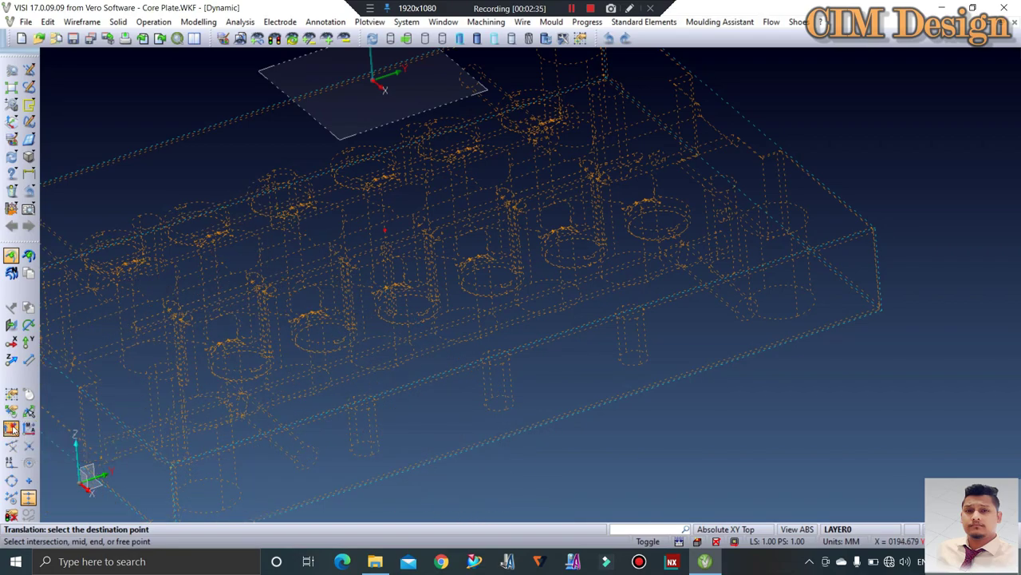
Step: Move the plate to the absolute destination 0, 0, 0
{"action": "left_click", "coordinate": [12, 428]}
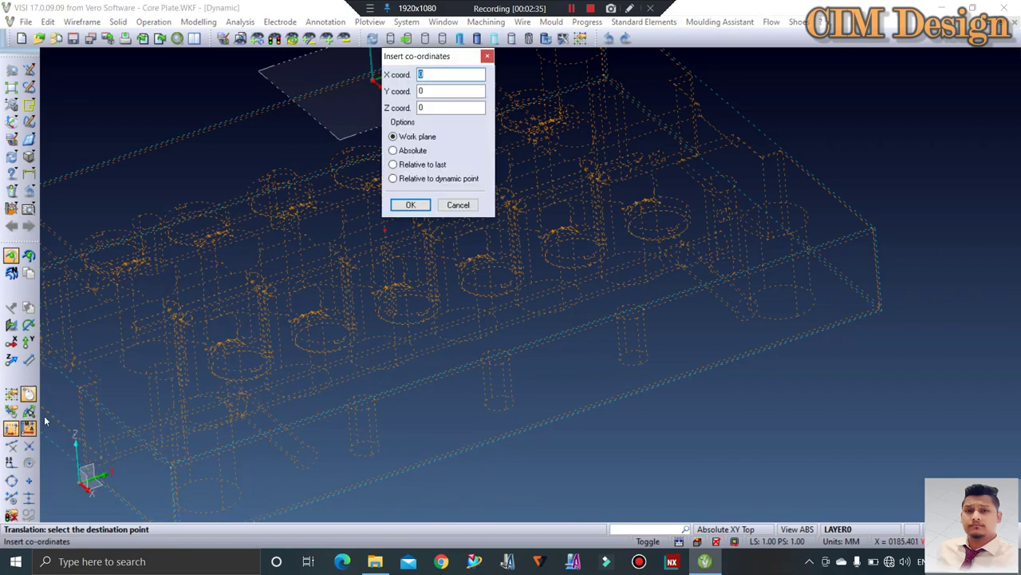
{"action": "left_click", "coordinate": [417, 151]}
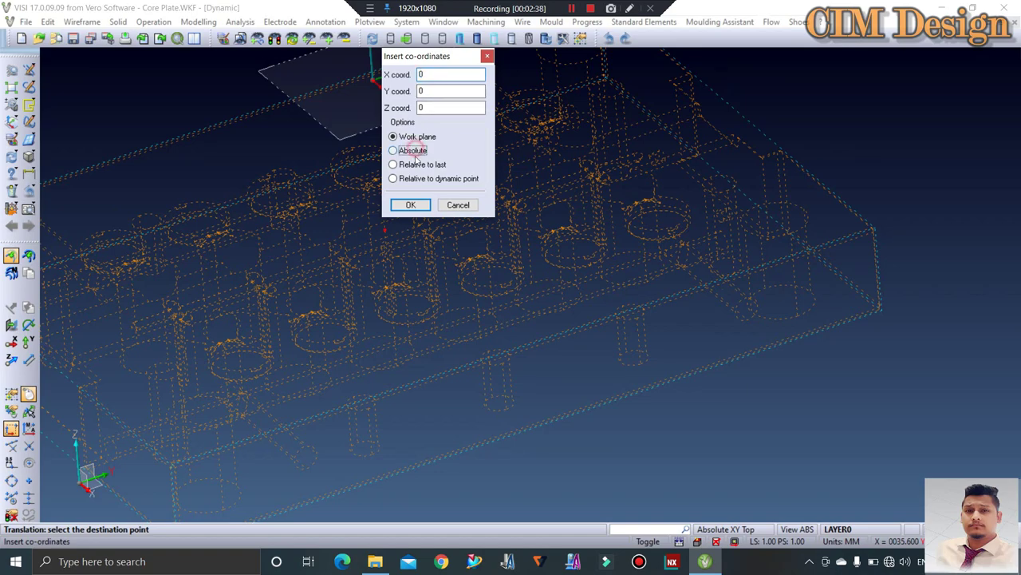
{"action": "left_click", "coordinate": [411, 205]}
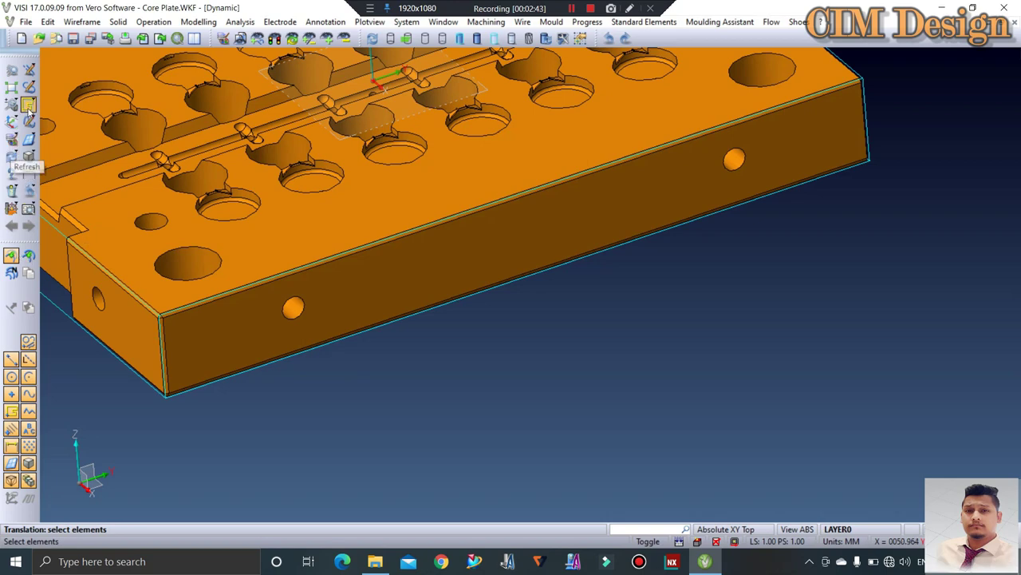
{"action": "left_click", "coordinate": [11, 87]}
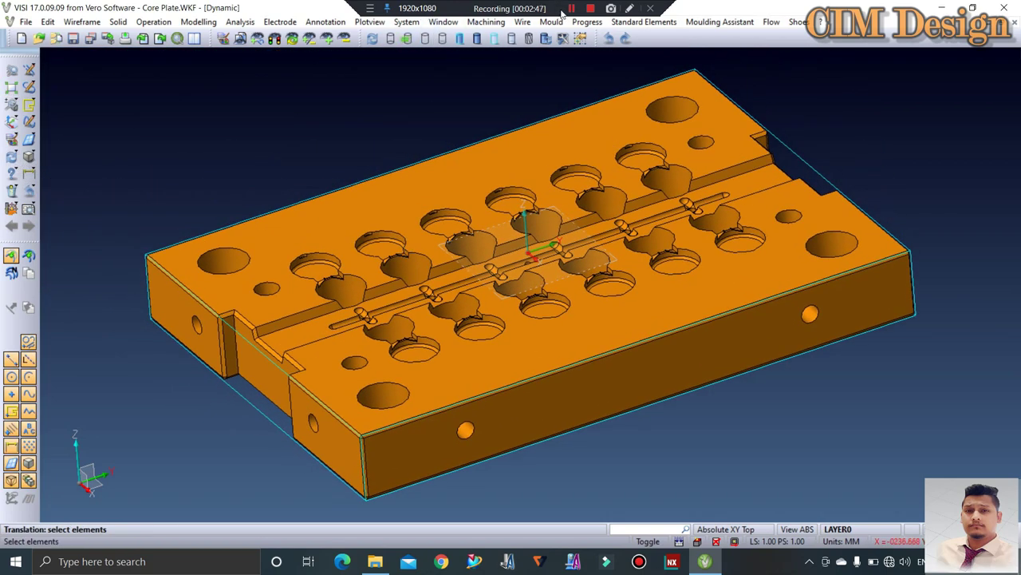
{"action": "left_click", "coordinate": [441, 37]}
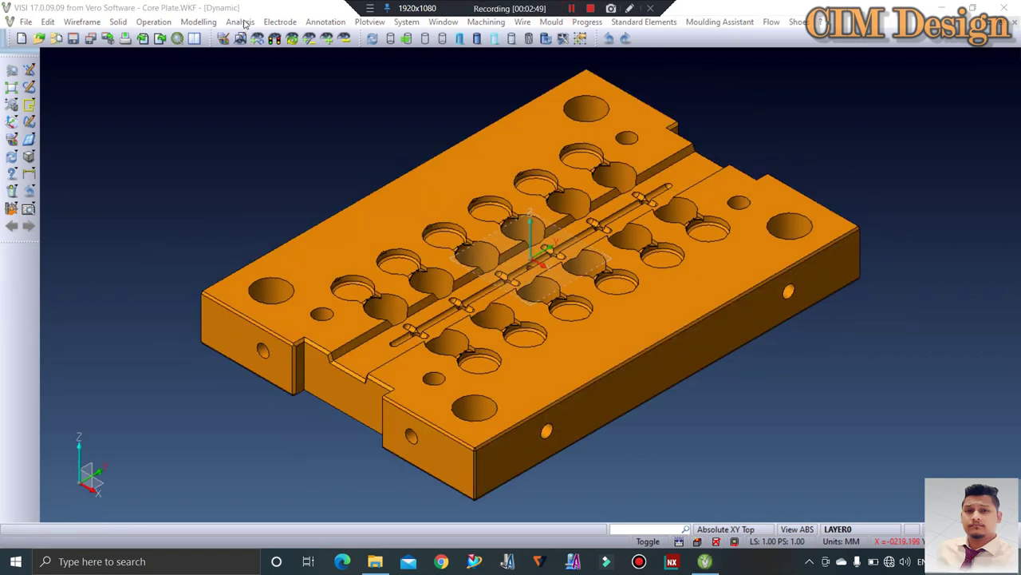
{"action": "mouse_move", "coordinate": [343, 180]}
{"action": "middle_mouse_down"}
{"action": "mouse_move", "coordinate": [440, 328]}
{"action": "mouse_move", "coordinate": [281, 75]}
{"action": "middle_mouse_up"}
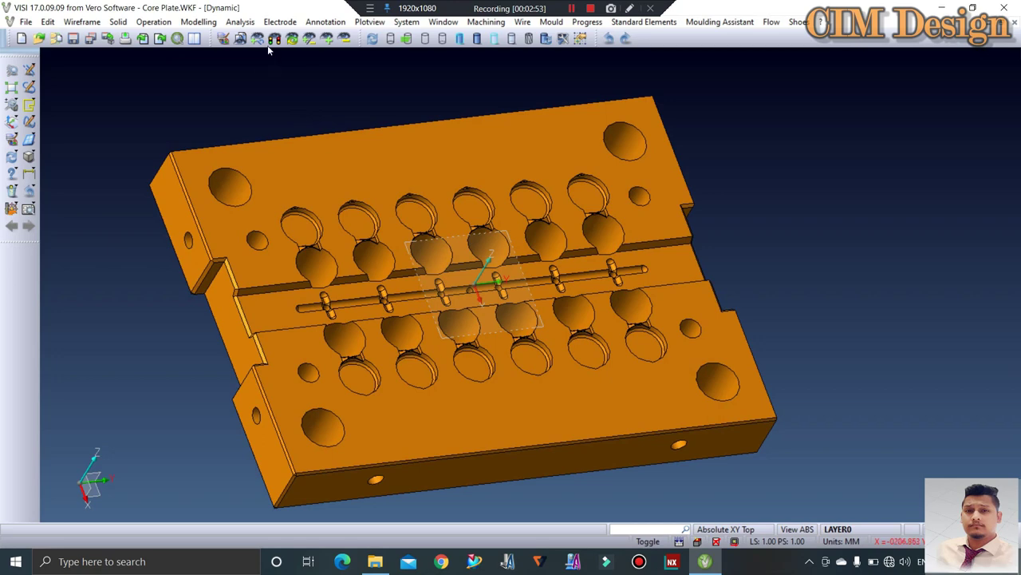
{"action": "left_click", "coordinate": [248, 23]}
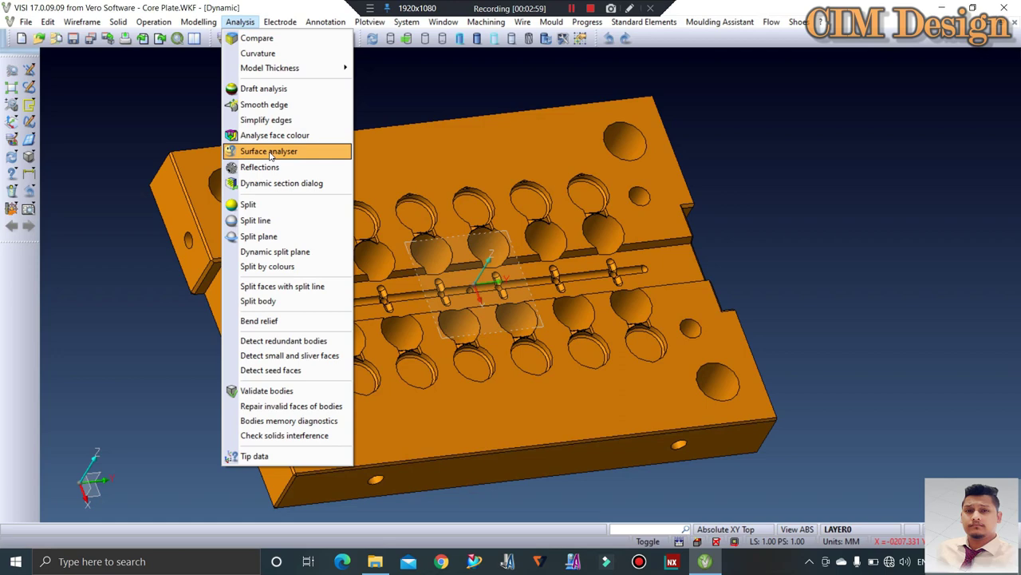
{"action": "left_click", "coordinate": [271, 153]}
{"action": "left_click", "coordinate": [167, 194]}
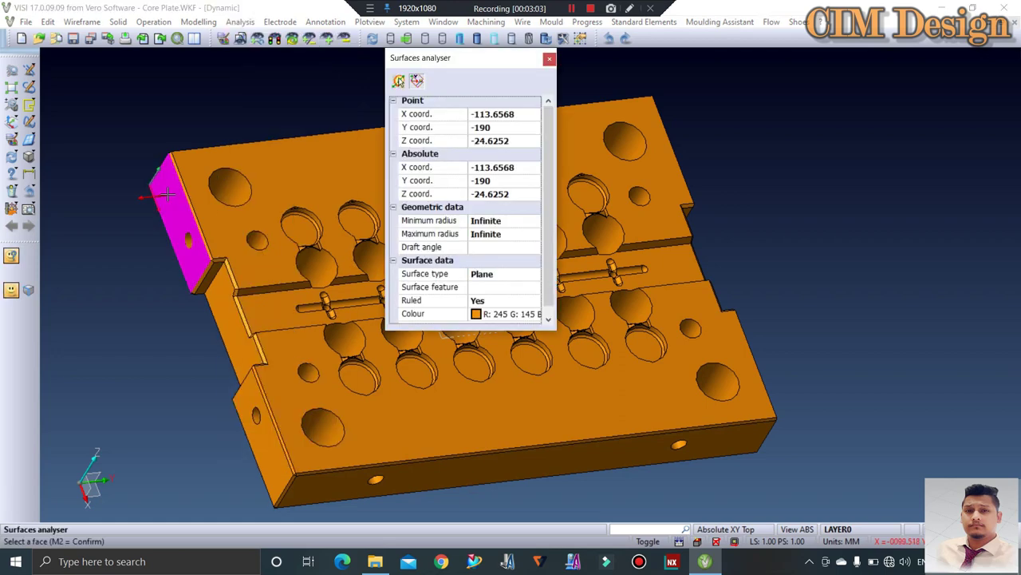
{"action": "left_click", "coordinate": [171, 194]}
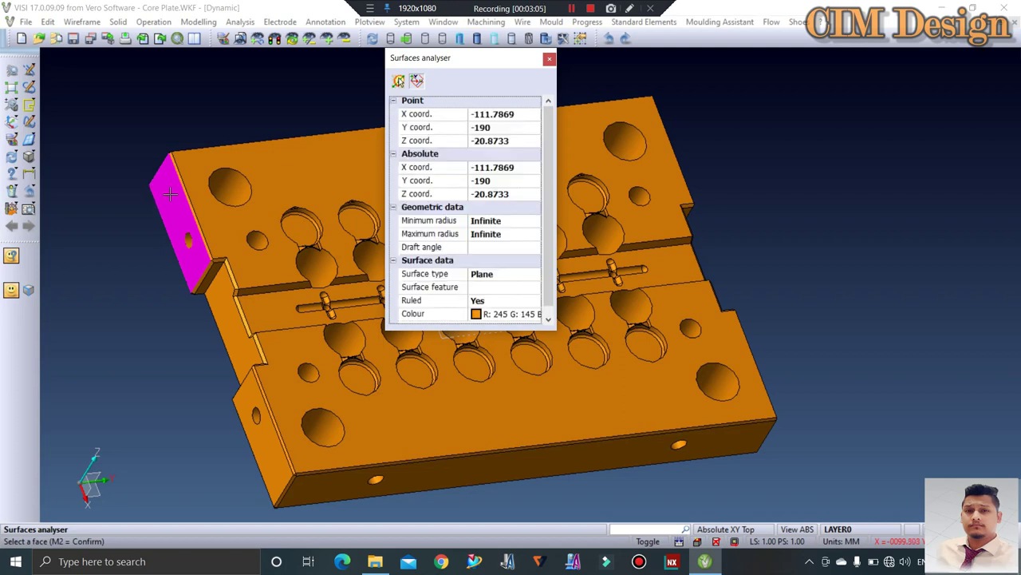
{"action": "left_click", "coordinate": [187, 172]}
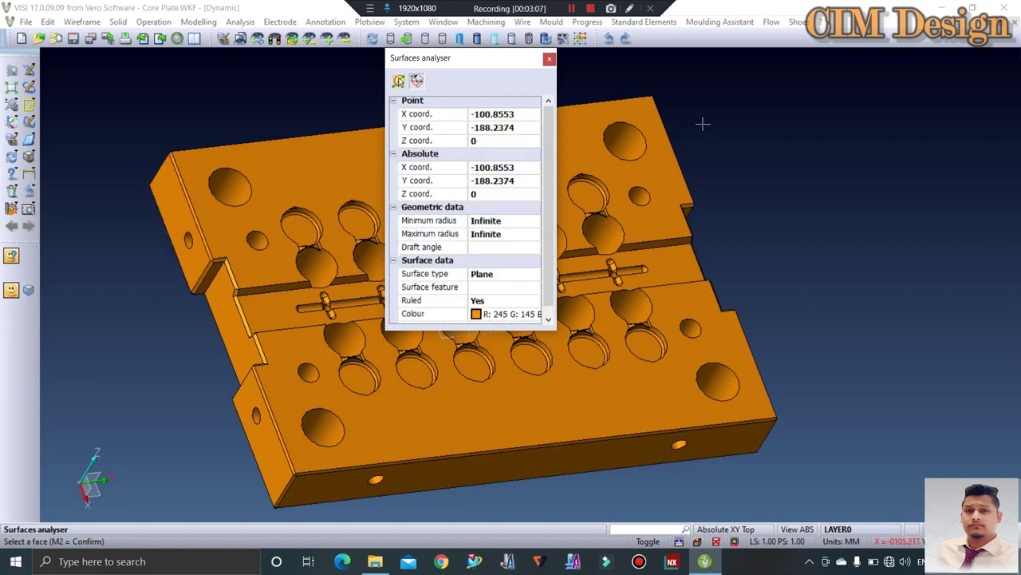
{"action": "mouse_move", "coordinate": [780, 133]}
{"action": "middle_mouse_down"}
{"action": "mouse_move", "coordinate": [709, 122]}
{"action": "mouse_move", "coordinate": [727, 153]}
{"action": "middle_mouse_up"}
{"action": "left_click", "coordinate": [734, 157]}
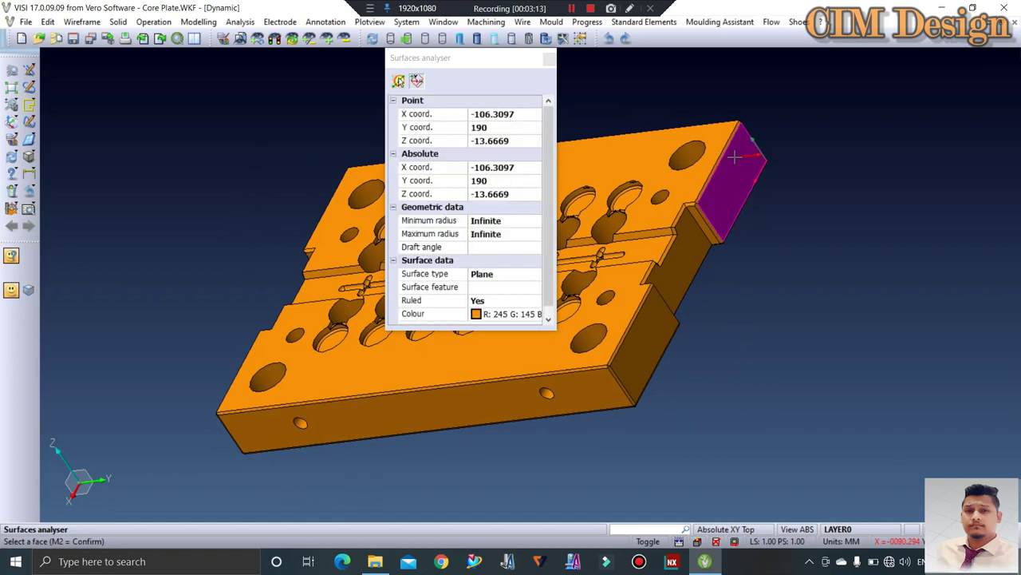
{"action": "left_click", "coordinate": [736, 156]}
{"action": "left_click", "coordinate": [638, 264]}
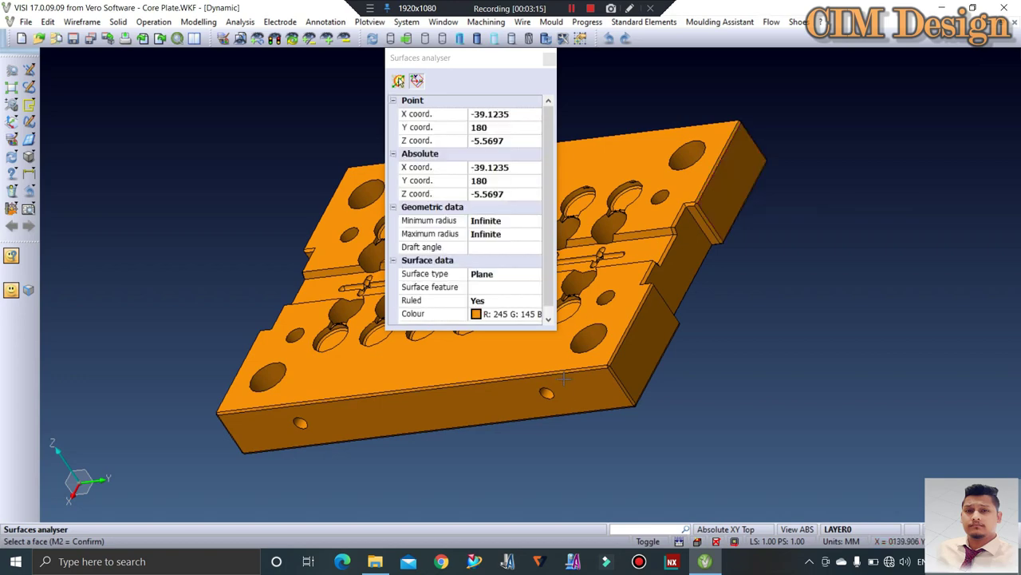
{"action": "left_click", "coordinate": [590, 451]}
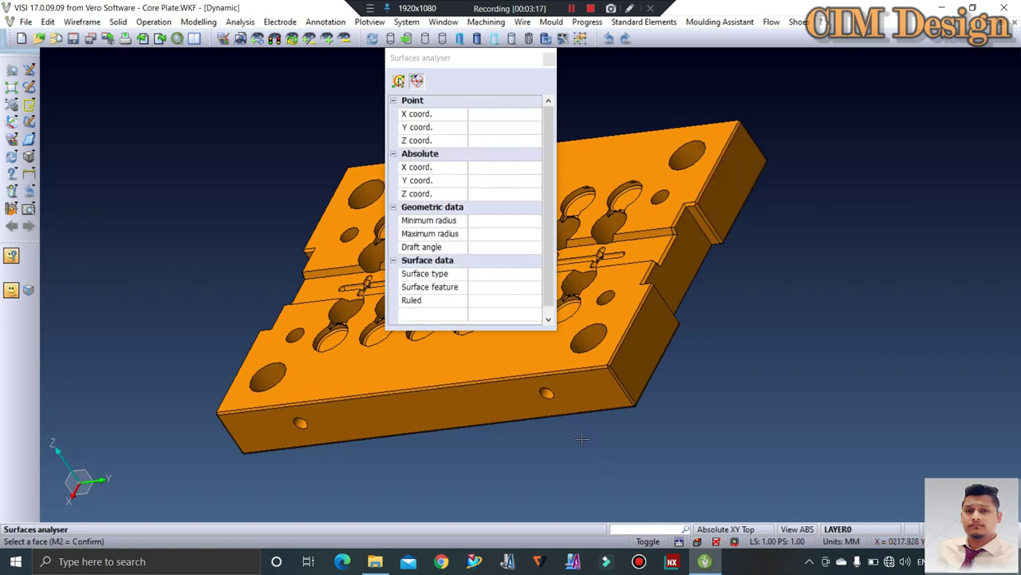
{"action": "left_click", "coordinate": [575, 388]}
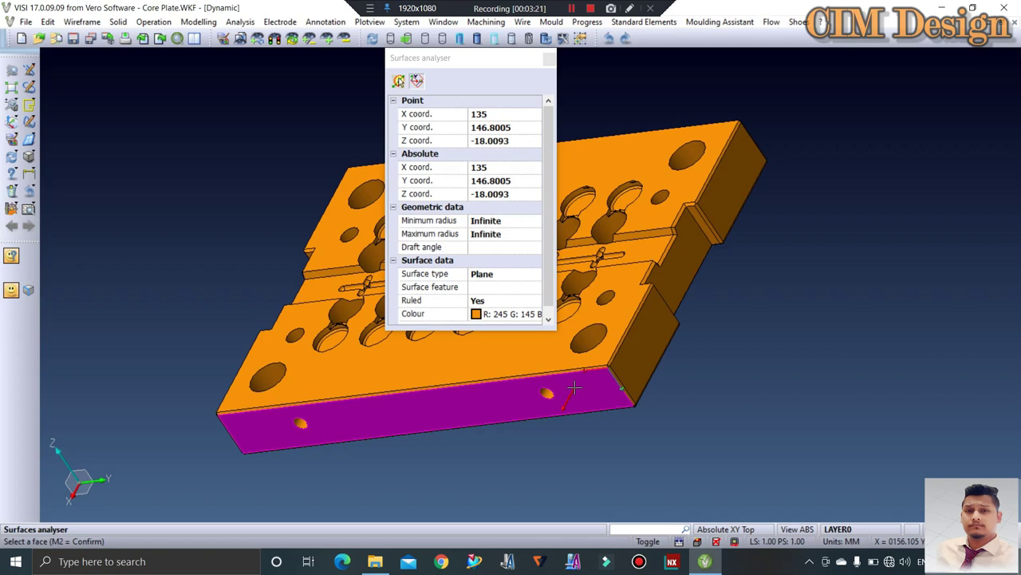
{"action": "left_click", "coordinate": [767, 210]}
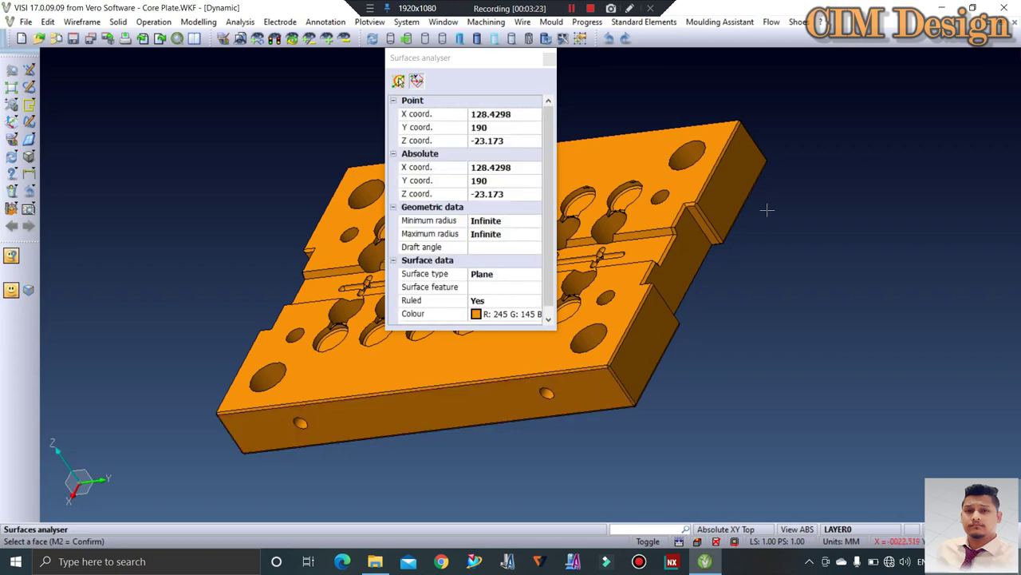
{"action": "mouse_move", "coordinate": [767, 210]}
{"action": "middle_mouse_down"}
{"action": "mouse_move", "coordinate": [741, 285]}
{"action": "mouse_move", "coordinate": [674, 297]}
{"action": "middle_mouse_up"}
{"action": "left_click", "coordinate": [587, 301]}
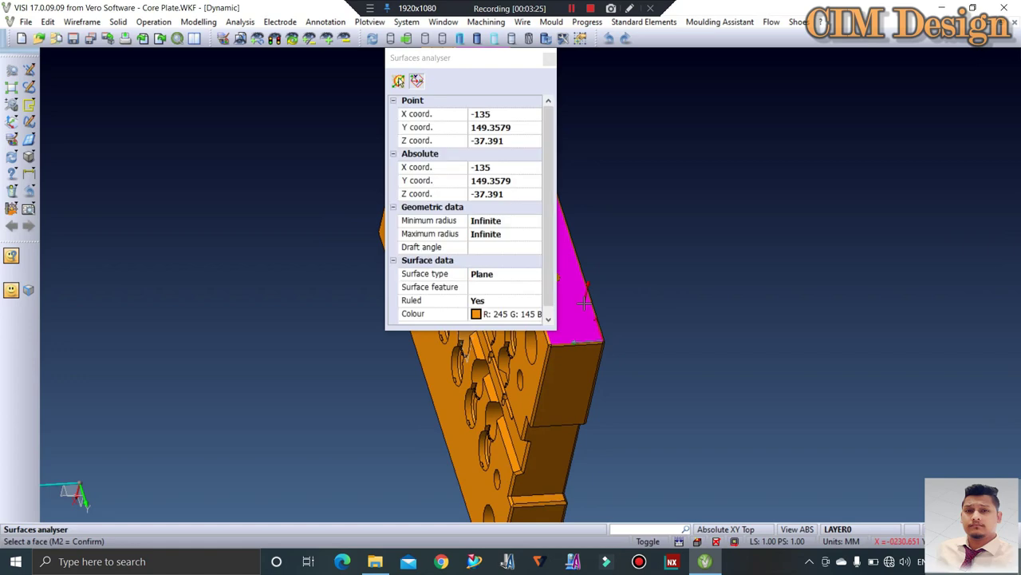
{"action": "middle_click_drag", "start_coordinate": [587, 302], "coordinate": [634, 258]}
{"action": "left_click", "coordinate": [713, 216]}
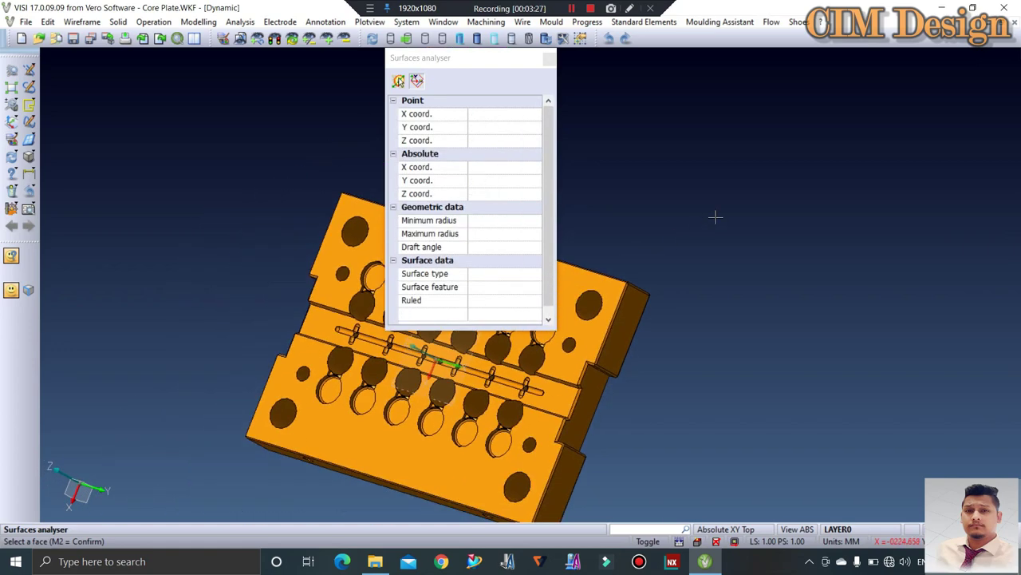
{"action": "left_click", "coordinate": [549, 58]}
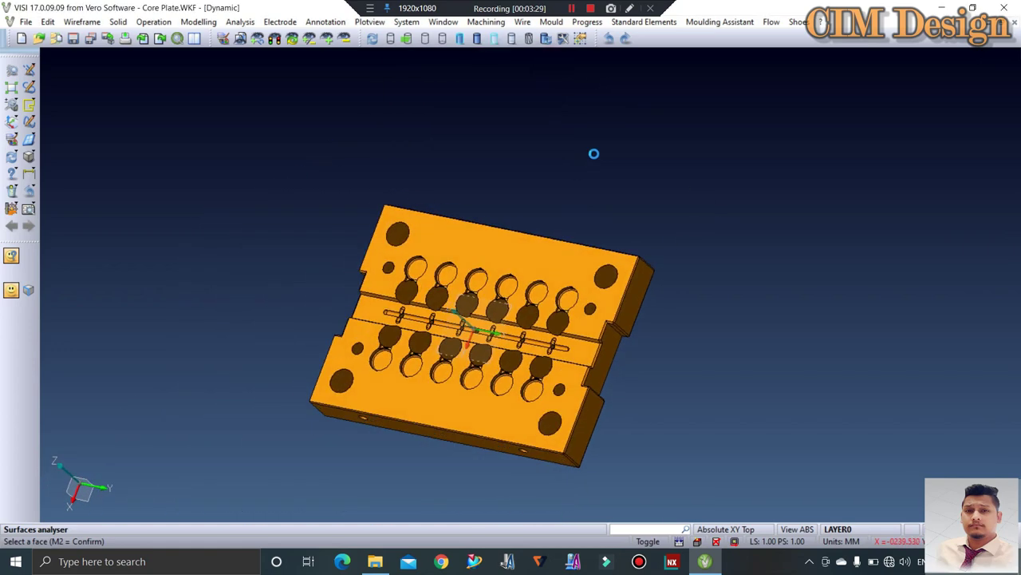
{"action": "mouse_move", "coordinate": [611, 178]}
{"action": "middle_mouse_down"}
{"action": "mouse_move", "coordinate": [465, 340]}
{"action": "mouse_move", "coordinate": [489, 273]}
{"action": "middle_mouse_up"}
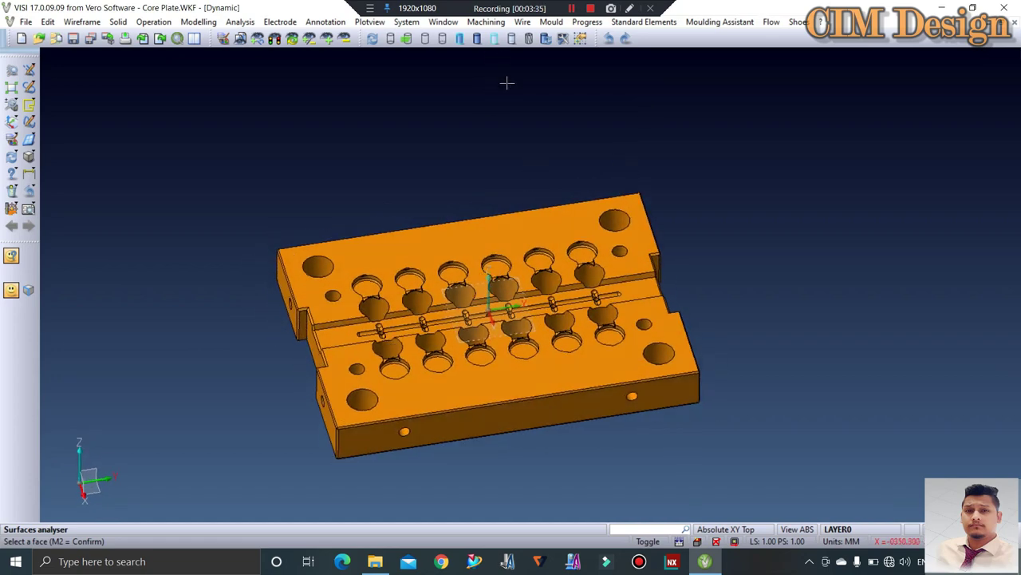
{"action": "middle_click_drag", "start_coordinate": [561, 157], "coordinate": [577, 159]}
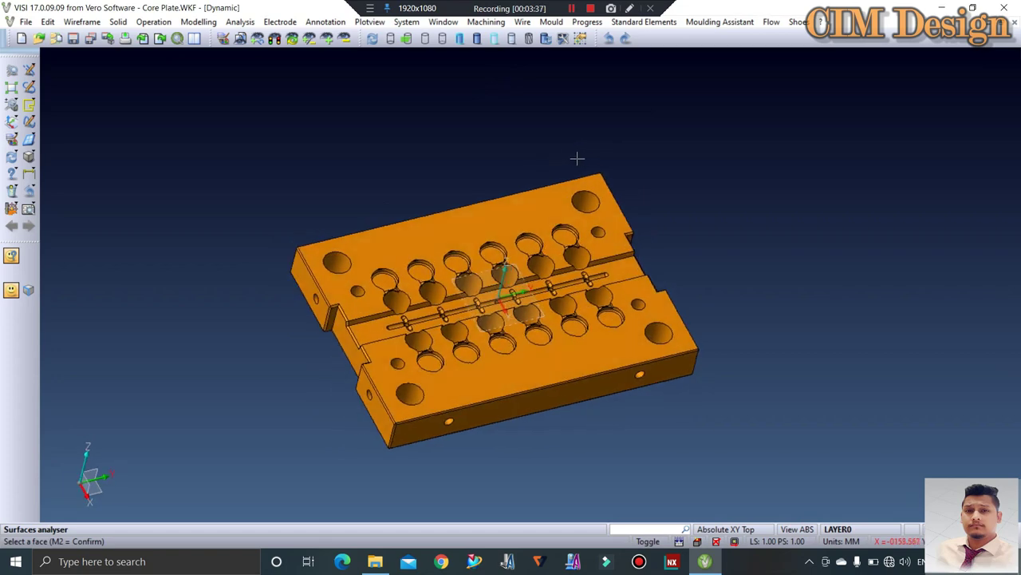
{"action": "key", "text": "ctrl+r"}
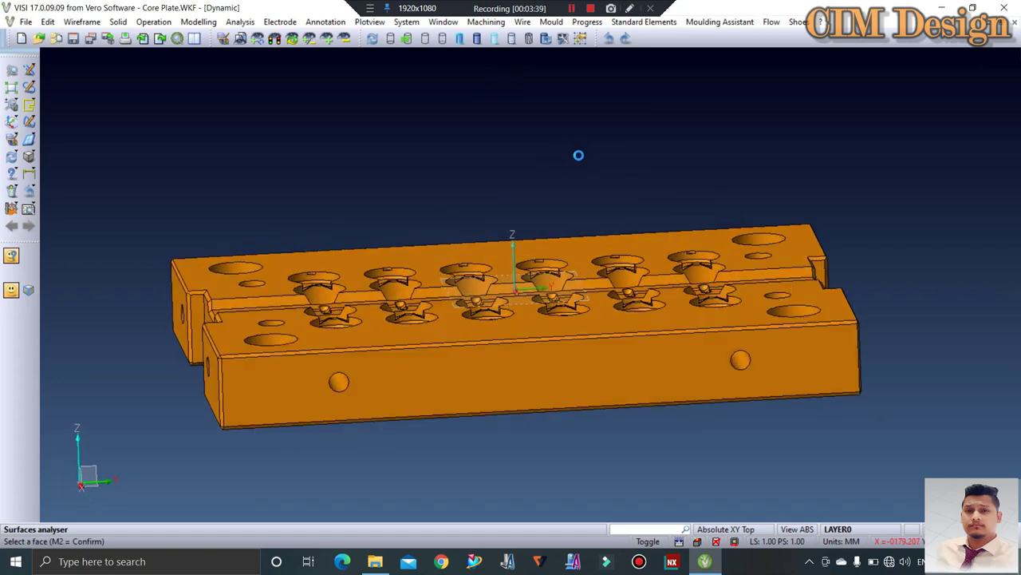
{"action": "key", "text": "ctrl+t"}
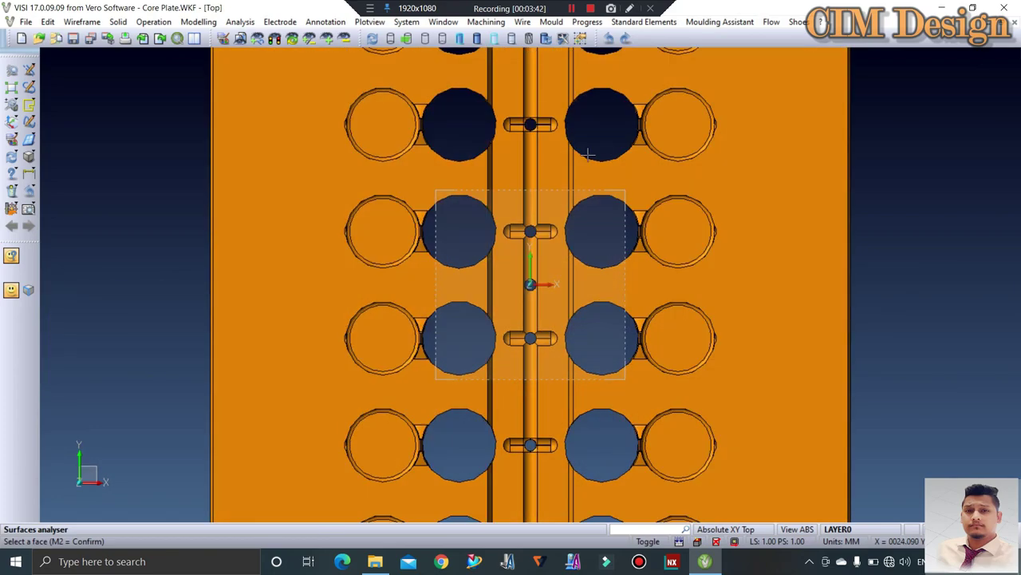
{"action": "mouse_move", "coordinate": [588, 154]}
{"action": "middle_mouse_down"}
{"action": "mouse_move", "coordinate": [568, 177]}
{"action": "mouse_move", "coordinate": [572, 141]}
{"action": "mouse_move", "coordinate": [658, 79]}
{"action": "middle_mouse_up"}
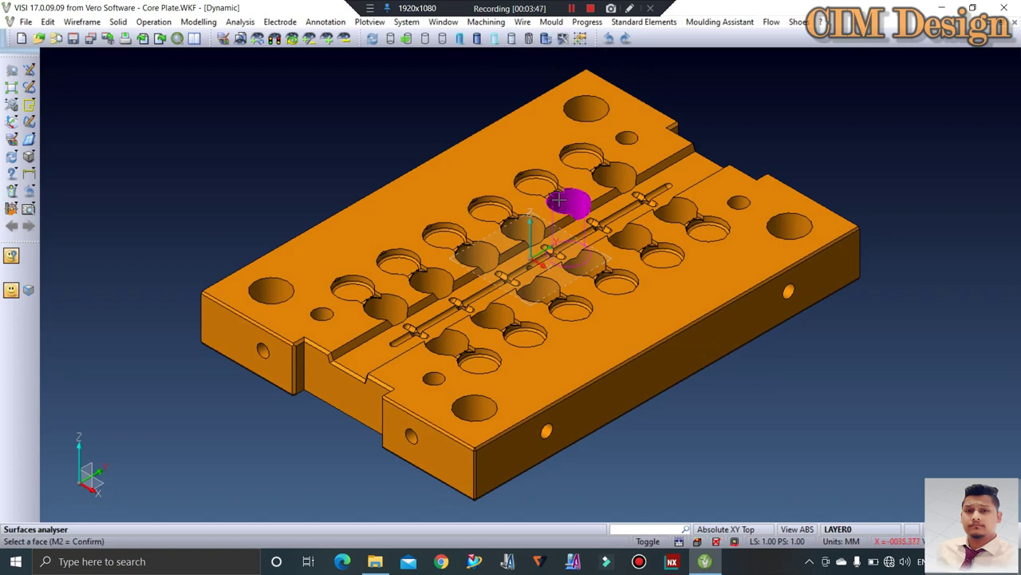
{"action": "middle_click_drag", "start_coordinate": [566, 205], "coordinate": [533, 229]}
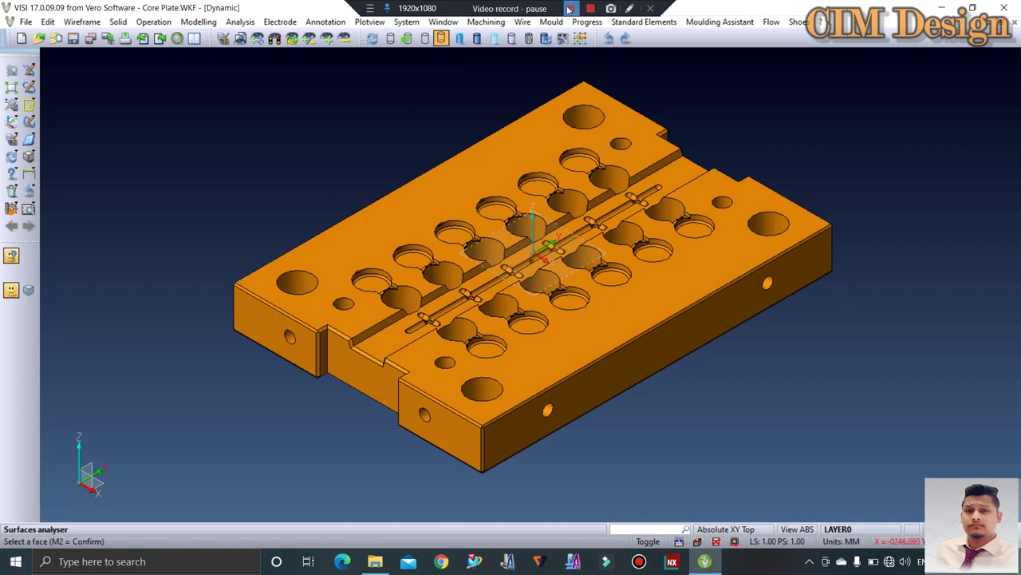
{"action": "scroll", "coordinate": [622, 48], "scroll_direction": "down", "scroll_amount": 1}
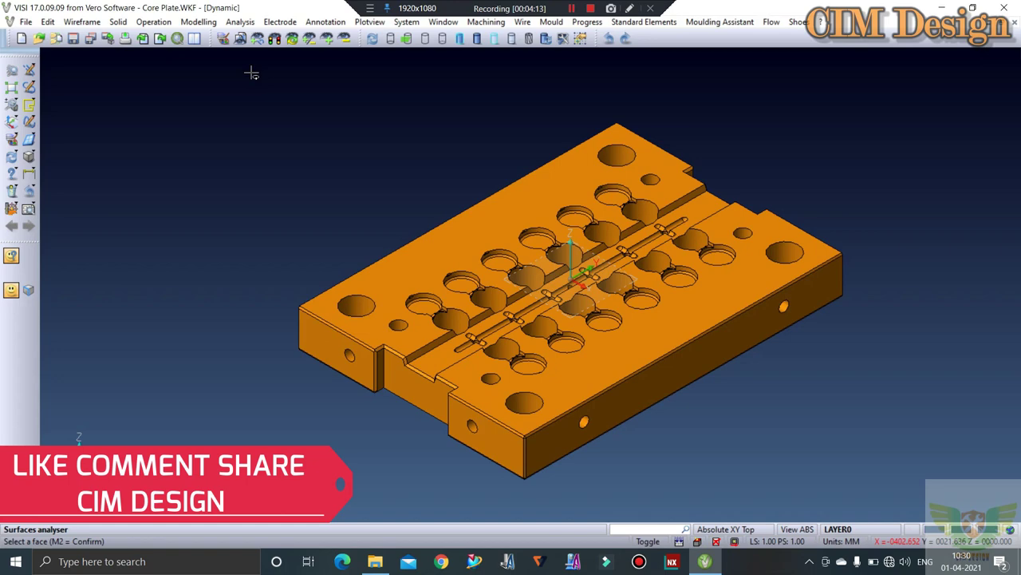
{"action": "left_click", "coordinate": [241, 23]}
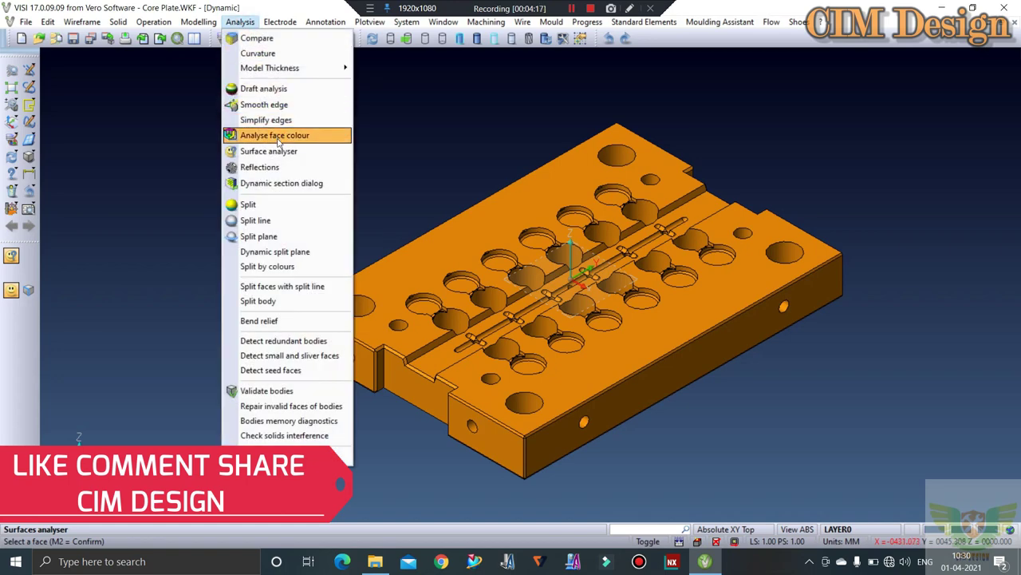
{"action": "left_click", "coordinate": [279, 151]}
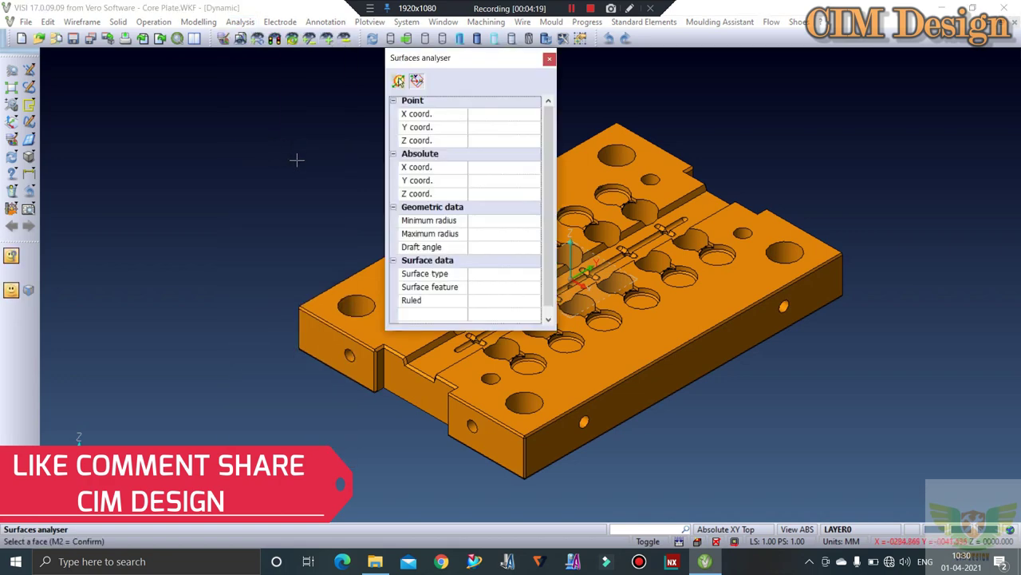
{"action": "left_click_drag", "start_coordinate": [476, 57], "coordinate": [304, 76]}
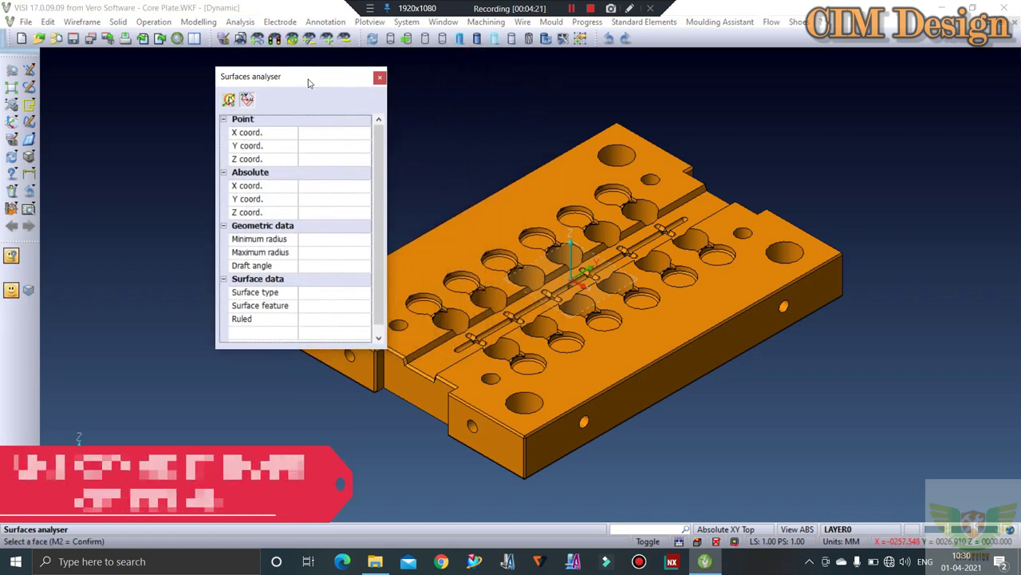
{"action": "scroll", "coordinate": [561, 190], "scroll_direction": "up", "scroll_amount": 1}
{"action": "scroll", "coordinate": [562, 189], "scroll_direction": "up", "scroll_amount": 2}
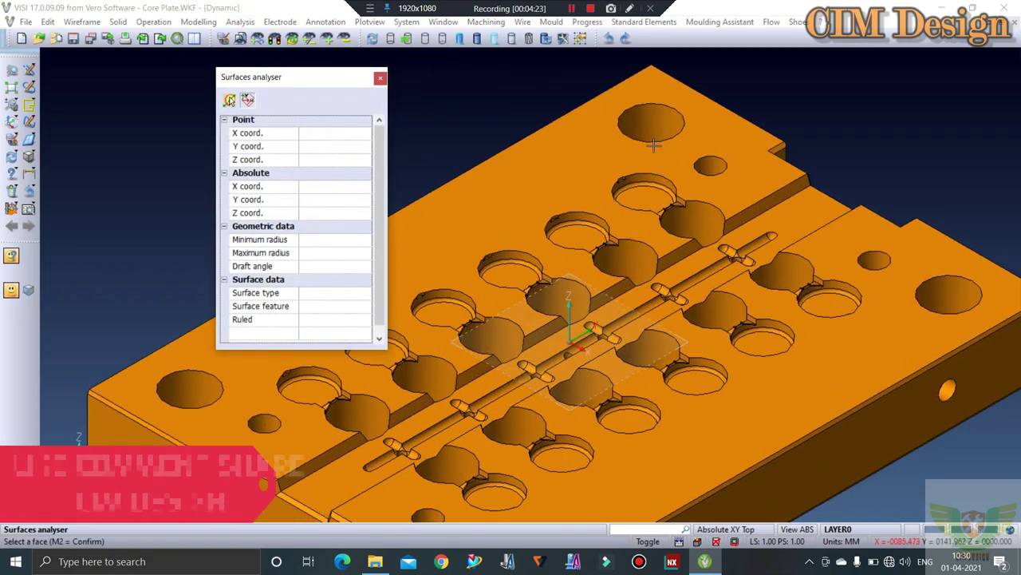
{"action": "scroll", "coordinate": [627, 190], "scroll_direction": "up", "scroll_amount": 2}
{"action": "left_click", "coordinate": [627, 190]}
{"action": "scroll", "coordinate": [619, 189], "scroll_direction": "up", "scroll_amount": 2}
{"action": "scroll", "coordinate": [612, 188], "scroll_direction": "up", "scroll_amount": 2}
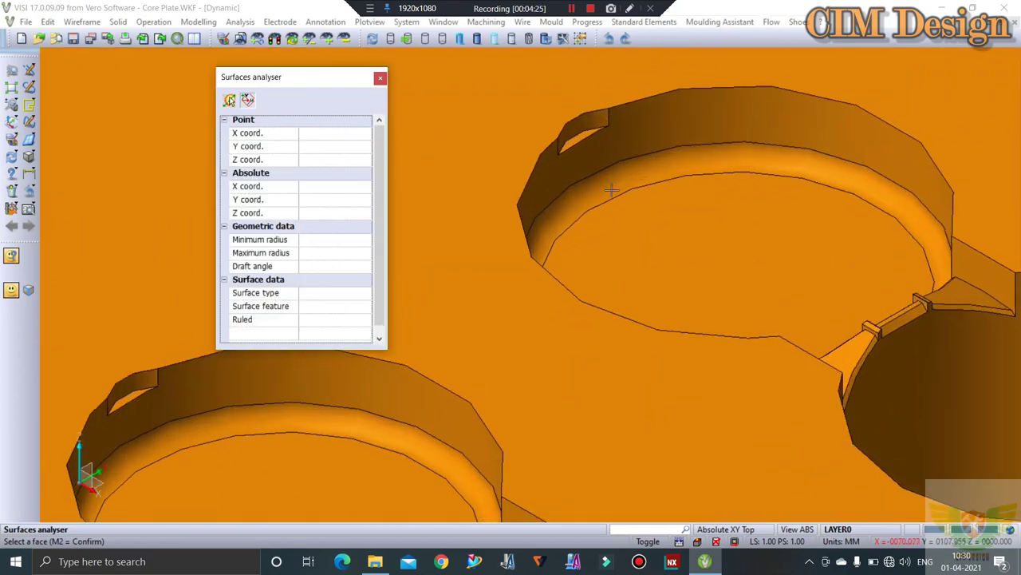
{"action": "left_click", "coordinate": [608, 181]}
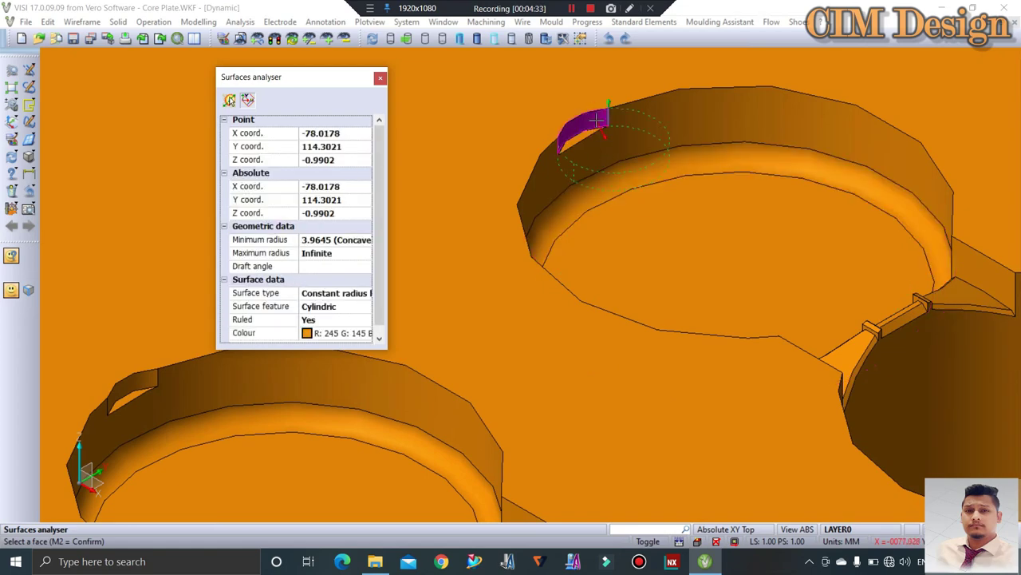
{"action": "scroll", "coordinate": [599, 124], "scroll_direction": "down", "scroll_amount": 2}
{"action": "scroll", "coordinate": [606, 132], "scroll_direction": "down", "scroll_amount": 2}
{"action": "scroll", "coordinate": [616, 141], "scroll_direction": "down", "scroll_amount": 2}
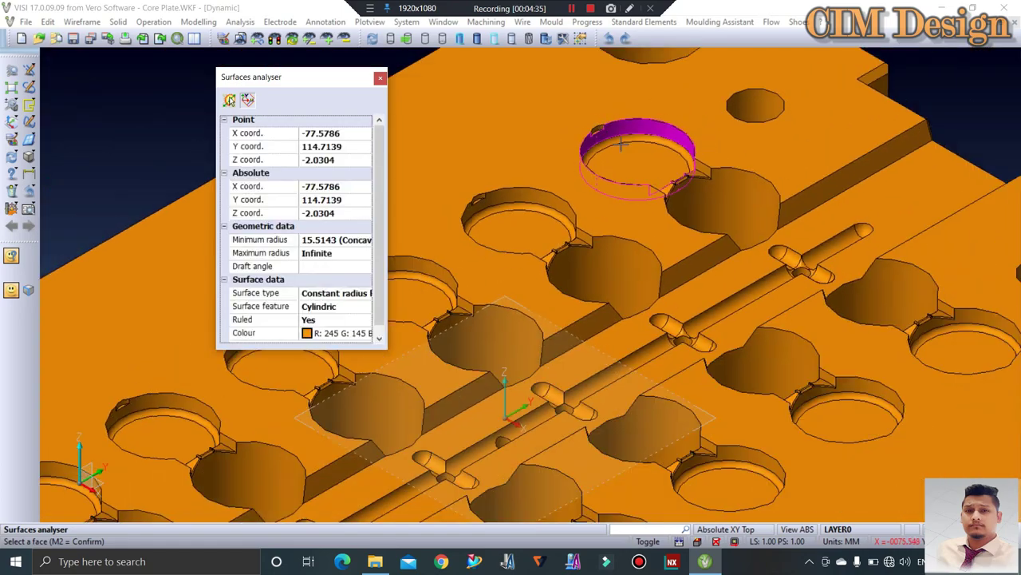
{"action": "scroll", "coordinate": [832, 244], "scroll_direction": "up", "scroll_amount": 3}
{"action": "scroll", "coordinate": [832, 244], "scroll_direction": "down", "scroll_amount": 2}
{"action": "scroll", "coordinate": [803, 186], "scroll_direction": "down", "scroll_amount": 2}
{"action": "scroll", "coordinate": [790, 215], "scroll_direction": "up", "scroll_amount": 3}
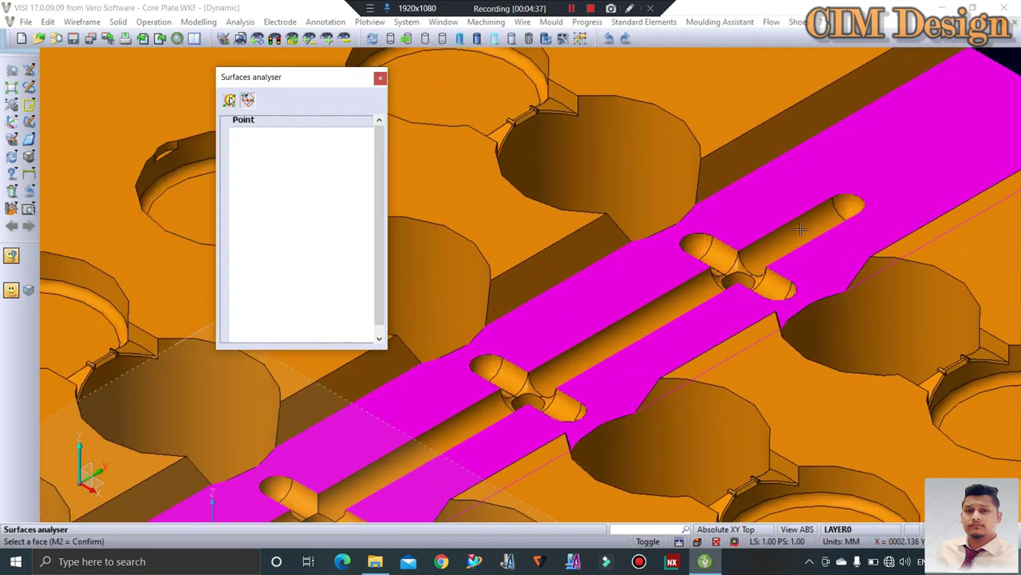
{"action": "scroll", "coordinate": [776, 240], "scroll_direction": "up", "scroll_amount": 2}
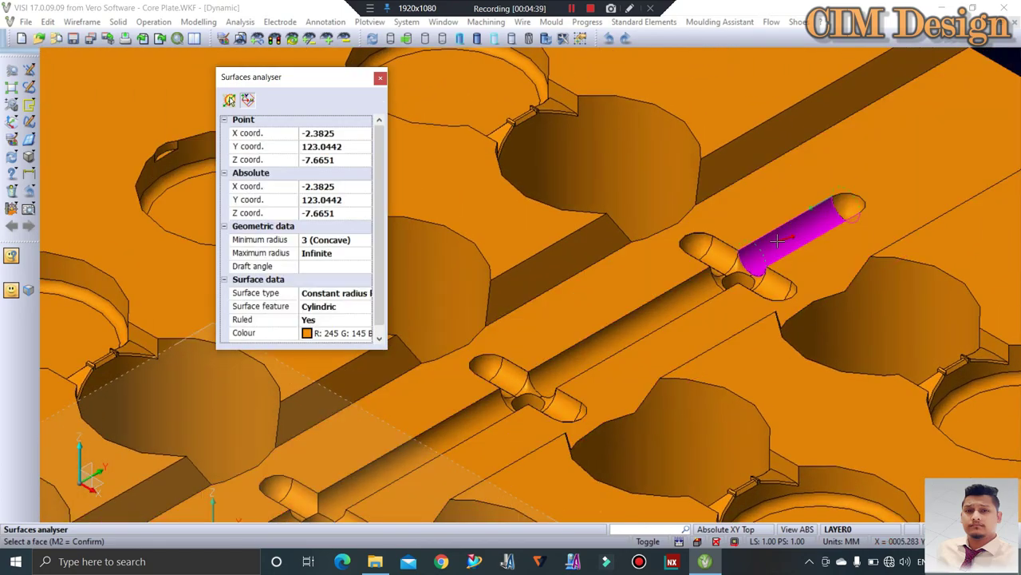
{"action": "scroll", "coordinate": [776, 240], "scroll_direction": "down", "scroll_amount": 2}
{"action": "scroll", "coordinate": [783, 234], "scroll_direction": "down", "scroll_amount": 2}
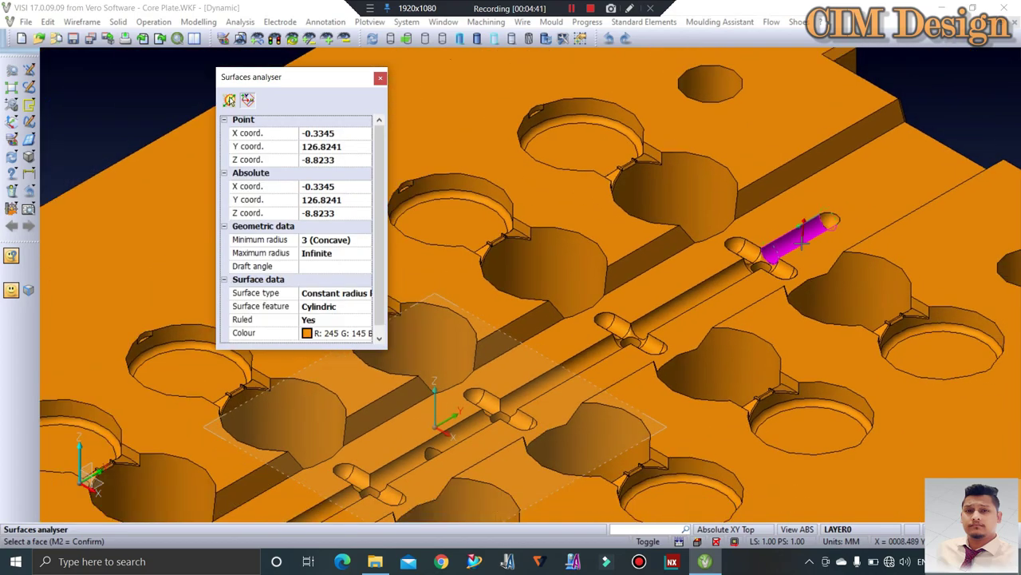
{"action": "scroll", "coordinate": [794, 235], "scroll_direction": "up", "scroll_amount": 3}
{"action": "scroll", "coordinate": [798, 238], "scroll_direction": "down", "scroll_amount": 2}
{"action": "scroll", "coordinate": [711, 220], "scroll_direction": "down", "scroll_amount": 2}
{"action": "scroll", "coordinate": [711, 206], "scroll_direction": "up", "scroll_amount": 1}
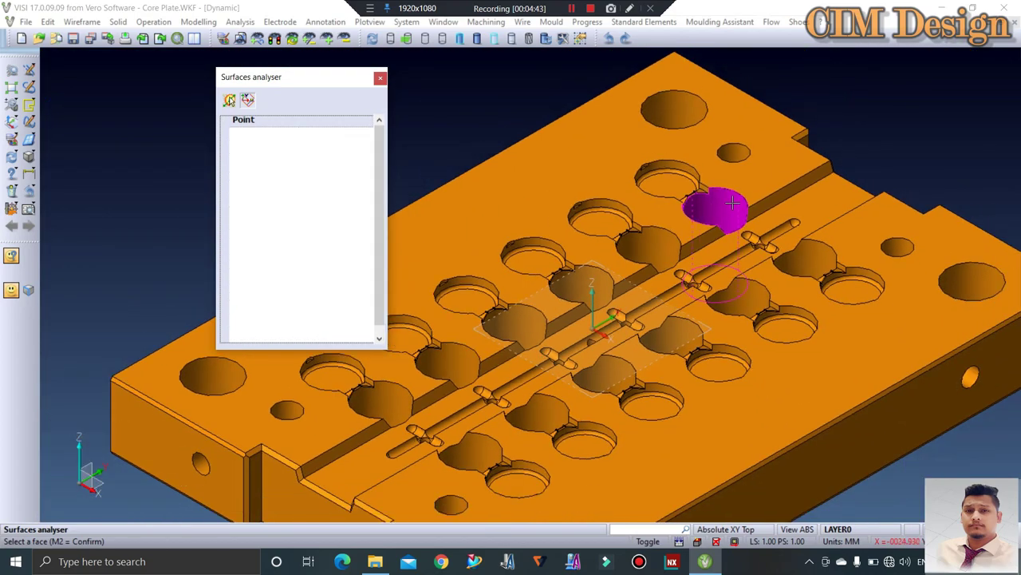
{"action": "scroll", "coordinate": [708, 188], "scroll_direction": "up", "scroll_amount": 3}
{"action": "scroll", "coordinate": [708, 182], "scroll_direction": "up", "scroll_amount": 2}
{"action": "scroll", "coordinate": [693, 174], "scroll_direction": "up", "scroll_amount": 2}
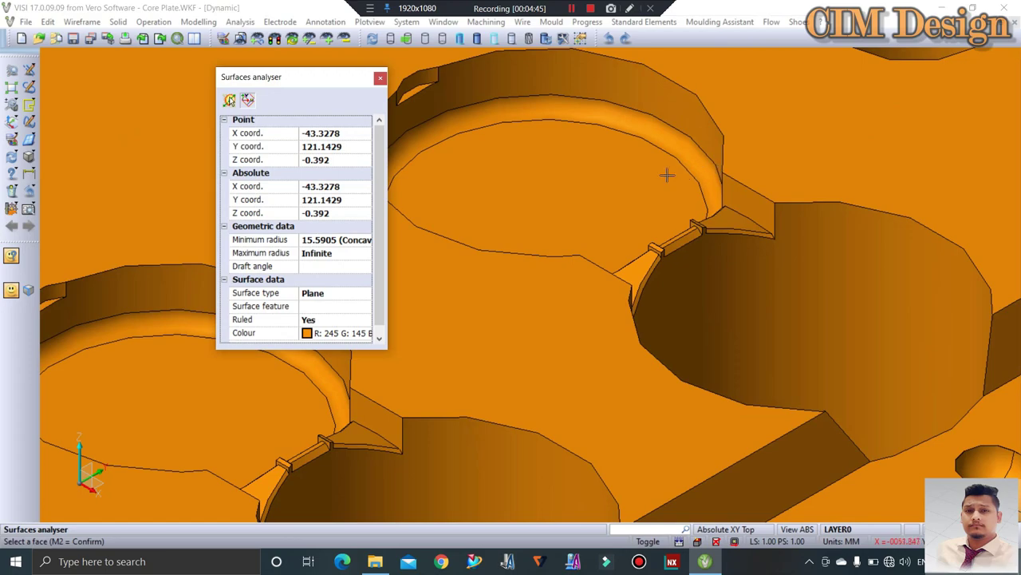
{"action": "scroll", "coordinate": [807, 191], "scroll_direction": "down", "scroll_amount": 2}
{"action": "scroll", "coordinate": [686, 208], "scroll_direction": "up", "scroll_amount": 2}
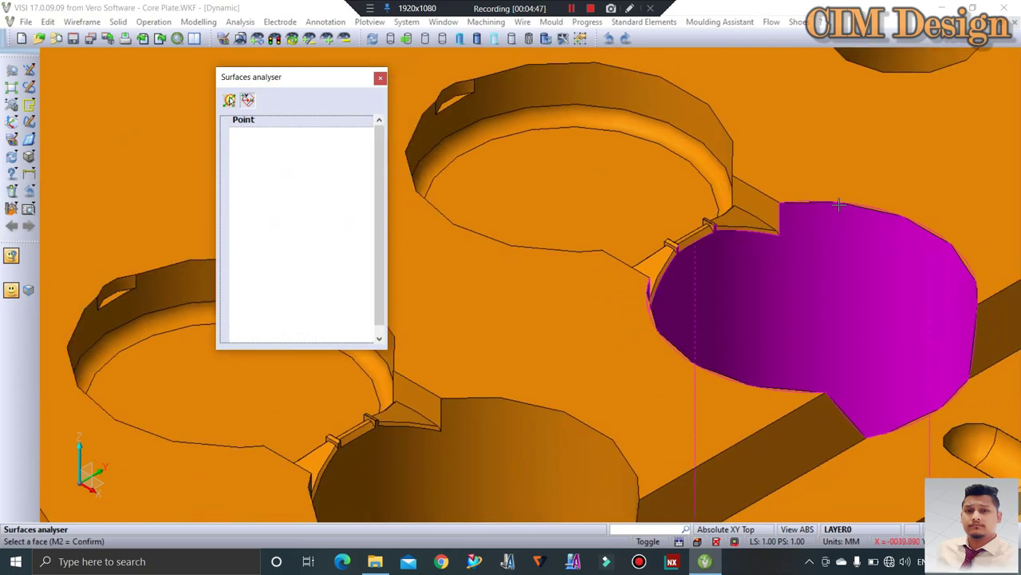
{"action": "scroll", "coordinate": [661, 178], "scroll_direction": "up", "scroll_amount": 1}
{"action": "scroll", "coordinate": [606, 155], "scroll_direction": "down", "scroll_amount": 2}
{"action": "scroll", "coordinate": [672, 171], "scroll_direction": "down", "scroll_amount": 1}
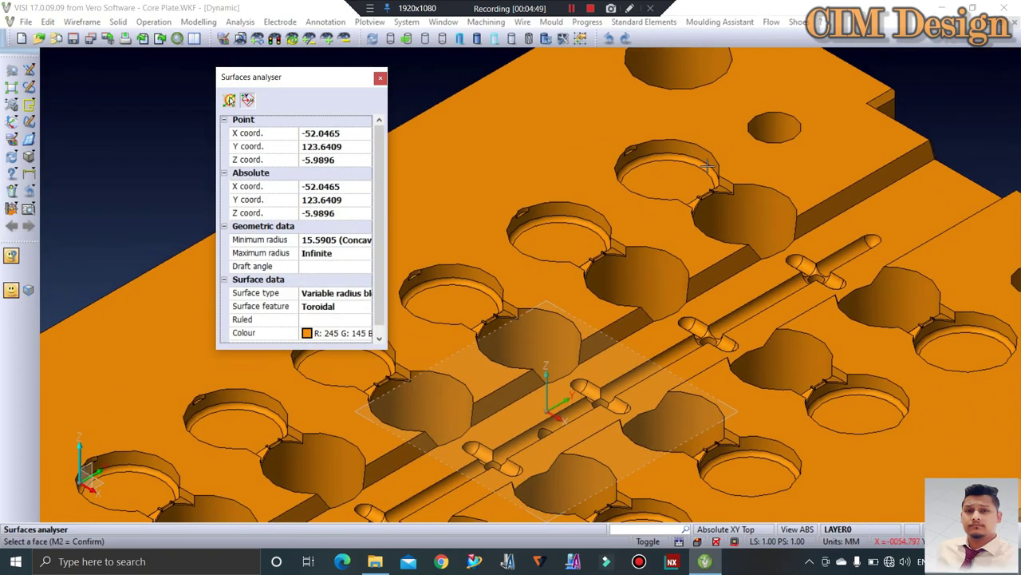
{"action": "left_click", "coordinate": [684, 172]}
{"action": "scroll", "coordinate": [683, 172], "scroll_direction": "up", "scroll_amount": 1}
{"action": "scroll", "coordinate": [707, 165], "scroll_direction": "up", "scroll_amount": 1}
{"action": "scroll", "coordinate": [710, 166], "scroll_direction": "down", "scroll_amount": 1}
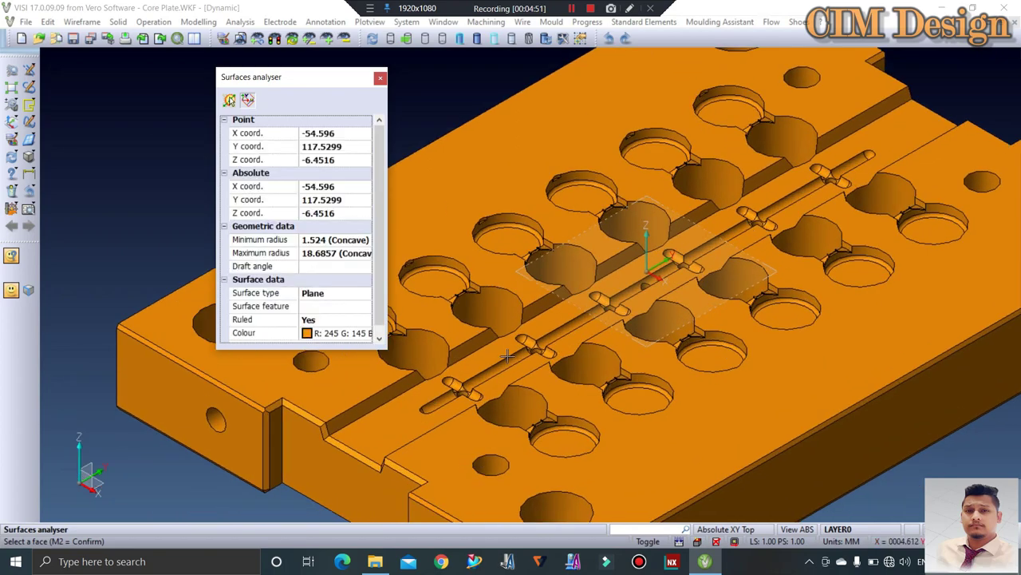
{"action": "left_click", "coordinate": [575, 367]}
{"action": "left_click", "coordinate": [503, 373]}
{"action": "scroll", "coordinate": [543, 407], "scroll_direction": "up", "scroll_amount": 2}
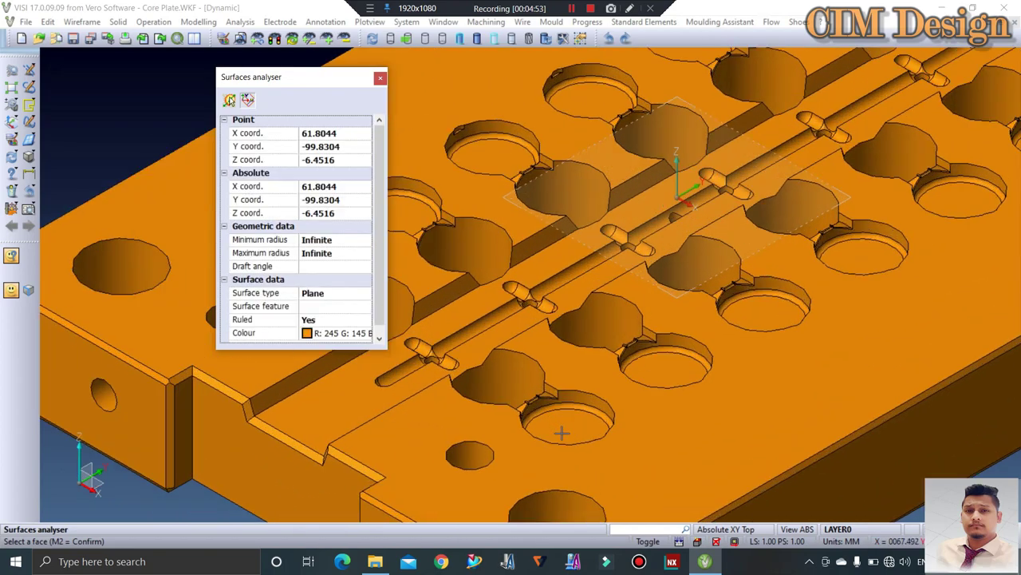
{"action": "left_click", "coordinate": [565, 428]}
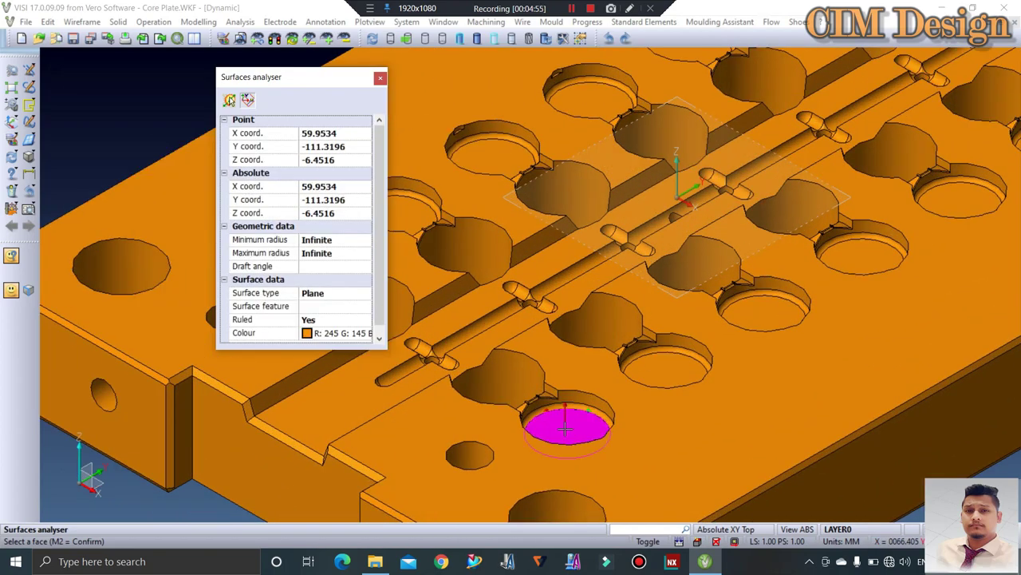
{"action": "left_click", "coordinate": [662, 409]}
{"action": "left_click", "coordinate": [665, 382]}
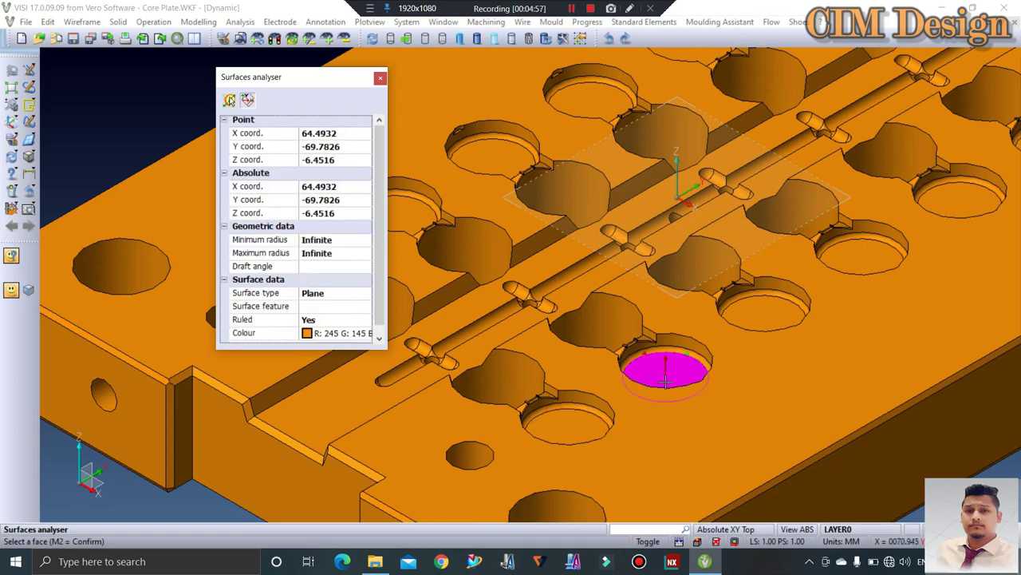
{"action": "left_click", "coordinate": [607, 319]}
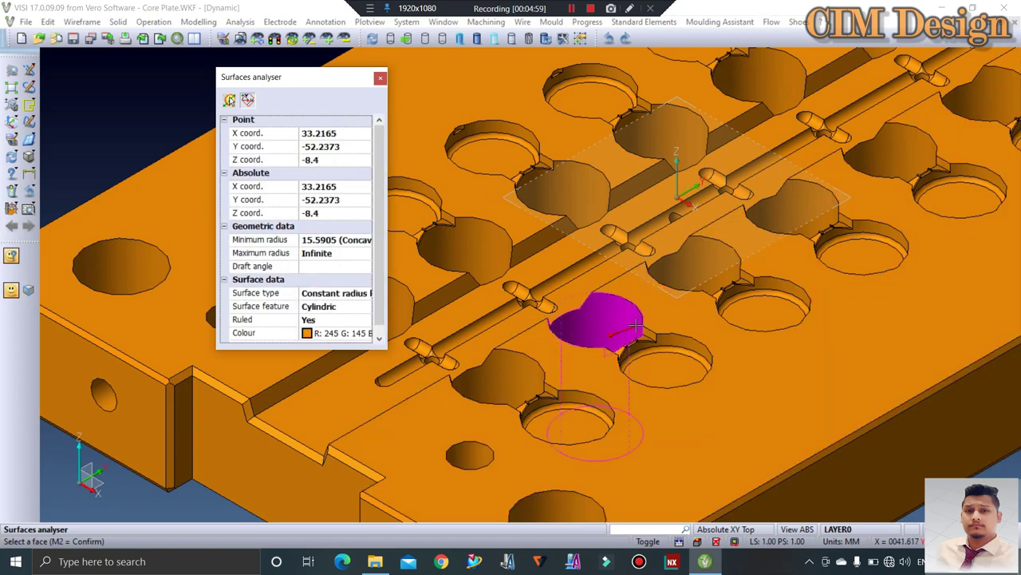
{"action": "left_click", "coordinate": [493, 210]}
{"action": "left_click", "coordinate": [505, 105]}
{"action": "left_click", "coordinate": [545, 54]}
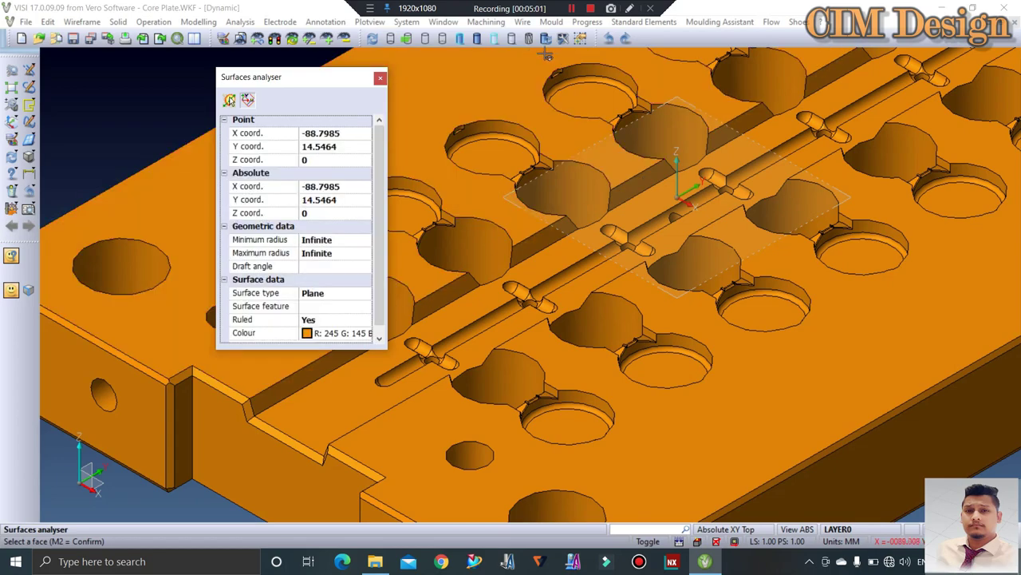
{"action": "left_click", "coordinate": [566, 113]}
{"action": "scroll", "coordinate": [512, 188], "scroll_direction": "down", "scroll_amount": 1}
{"action": "left_click", "coordinate": [512, 188]}
{"action": "scroll", "coordinate": [511, 188], "scroll_direction": "down", "scroll_amount": 2}
{"action": "left_click", "coordinate": [515, 191]}
{"action": "scroll", "coordinate": [520, 247], "scroll_direction": "down", "scroll_amount": 1}
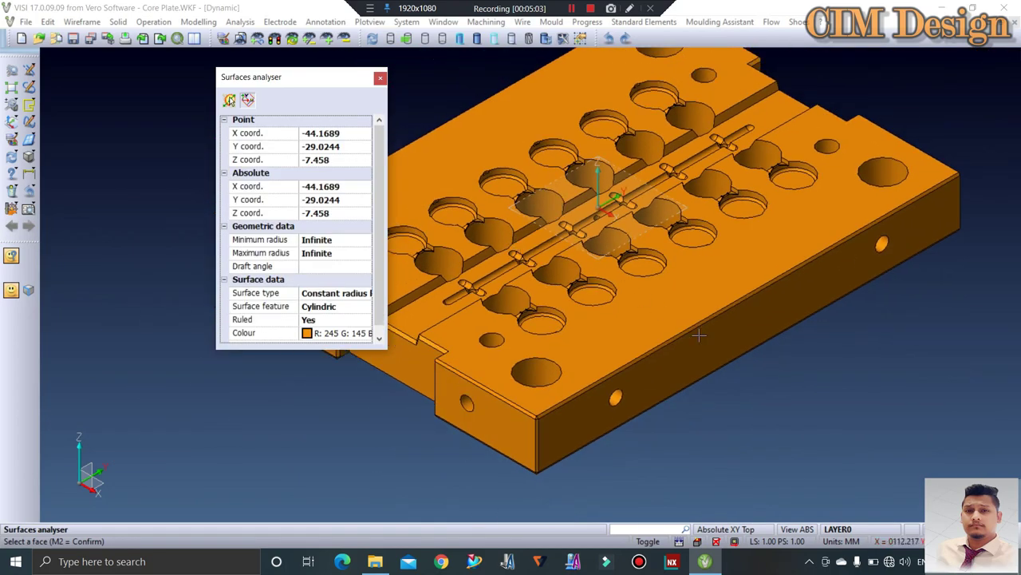
{"action": "left_click", "coordinate": [744, 429]}
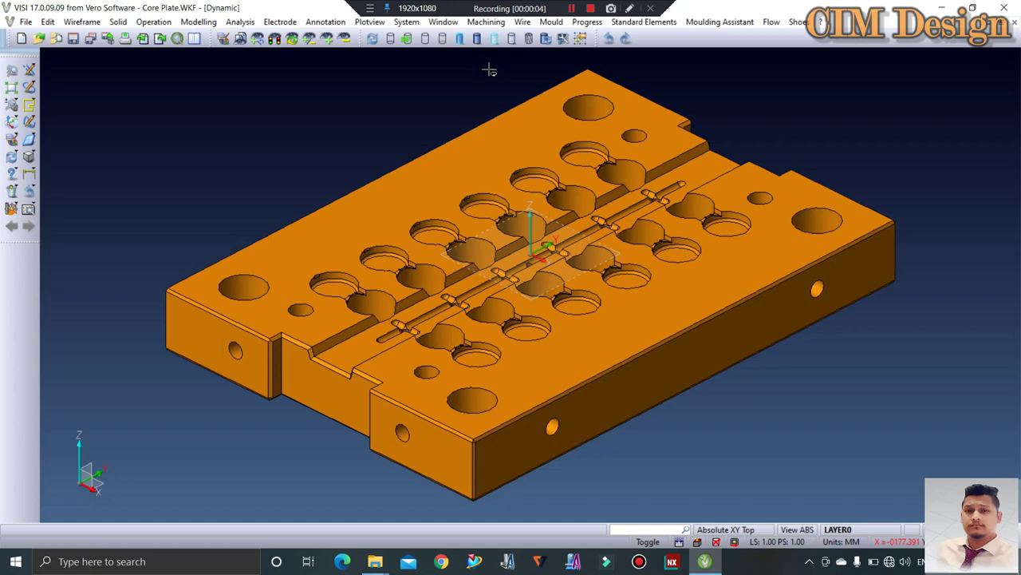
Step: In the CAM Navigator, add a Piece-type model under Model manager with 0.01 tolerance
{"action": "left_click", "coordinate": [486, 22]}
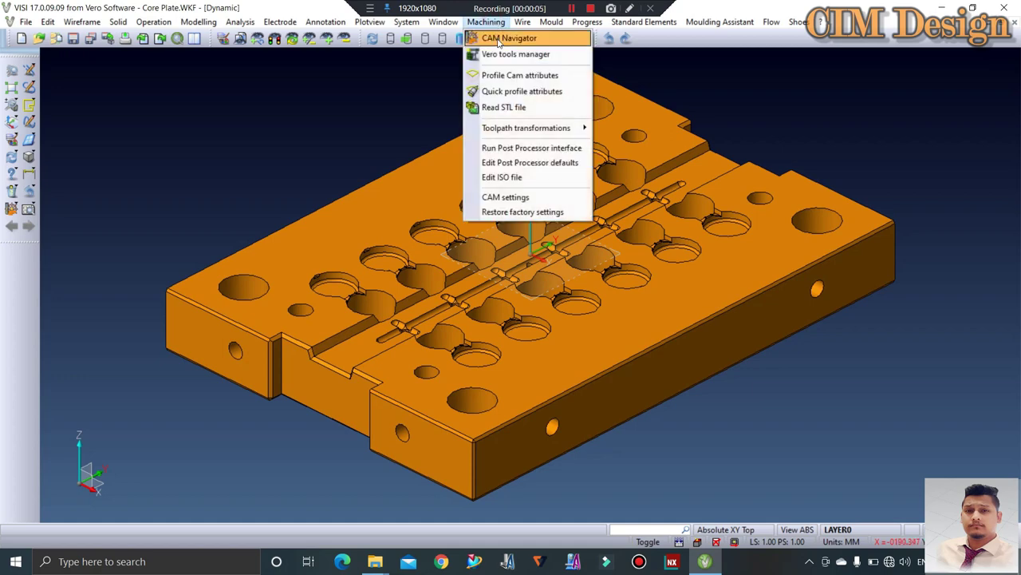
{"action": "left_click", "coordinate": [499, 39]}
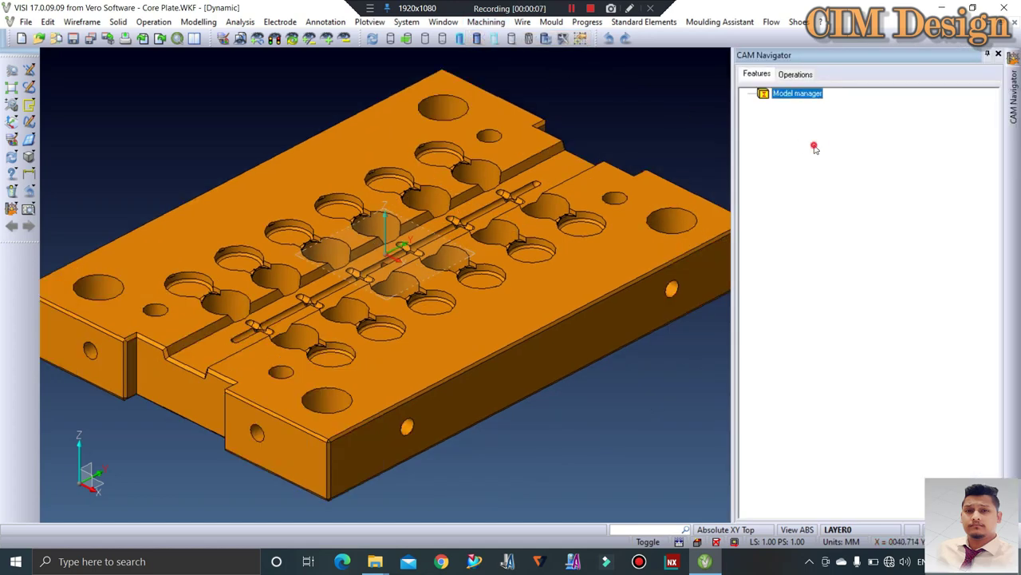
{"action": "scroll", "coordinate": [527, 194], "scroll_direction": "down", "scroll_amount": 1}
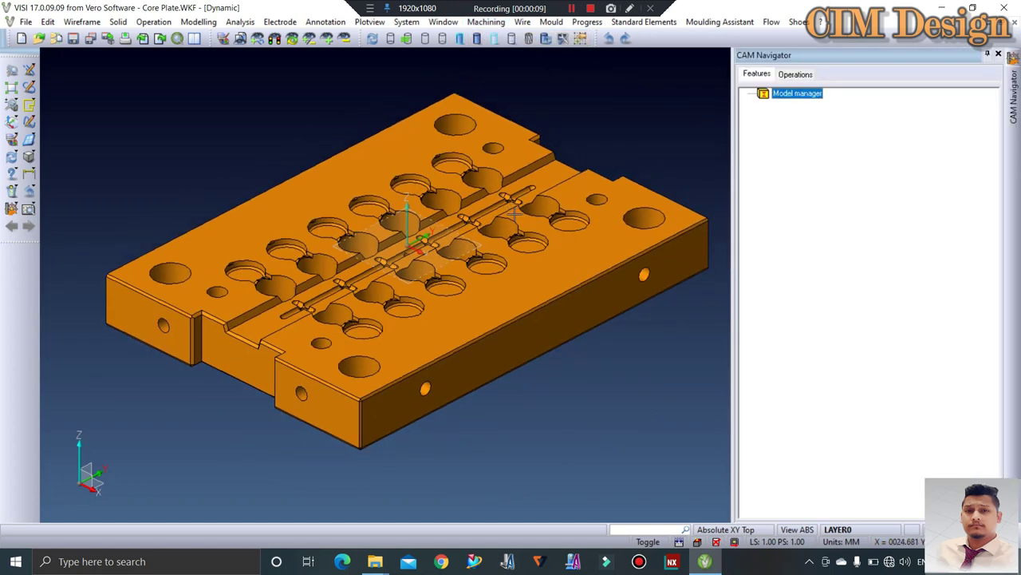
{"action": "scroll", "coordinate": [513, 206], "scroll_direction": "down", "scroll_amount": 1}
{"action": "right_click", "coordinate": [811, 136]}
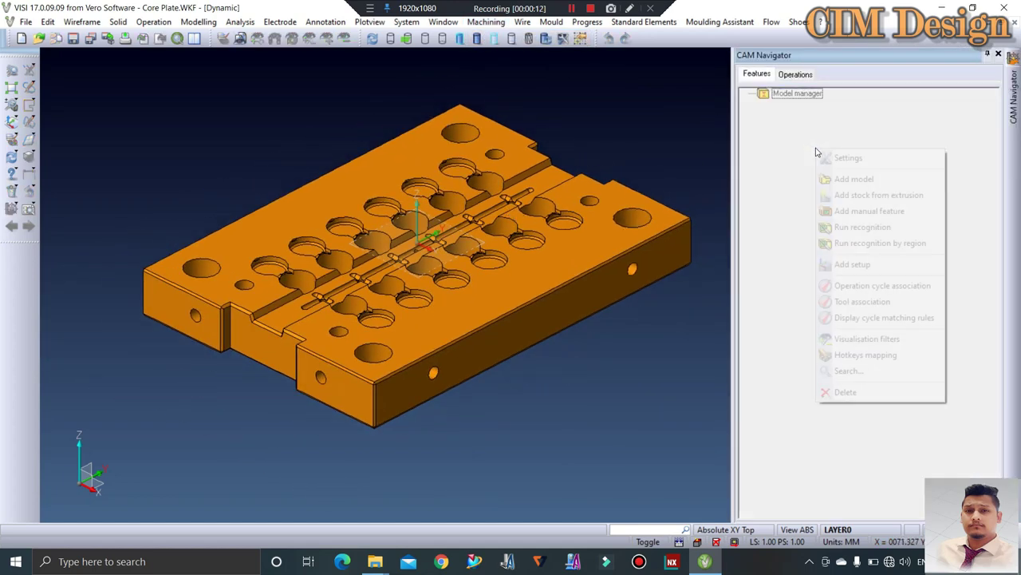
{"action": "left_click", "coordinate": [844, 181]}
{"action": "left_click", "coordinate": [557, 133]}
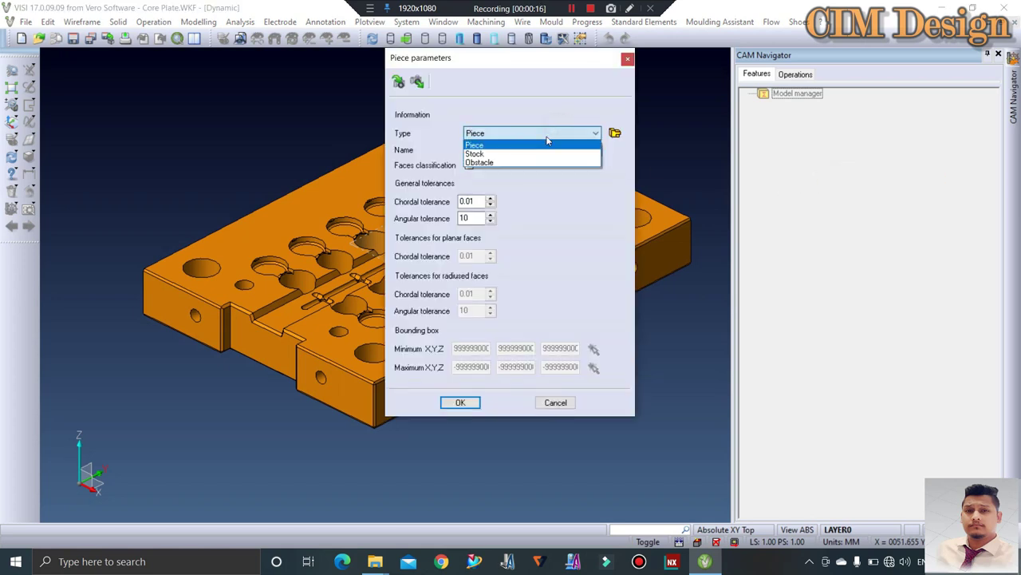
{"action": "left_click", "coordinate": [531, 145]}
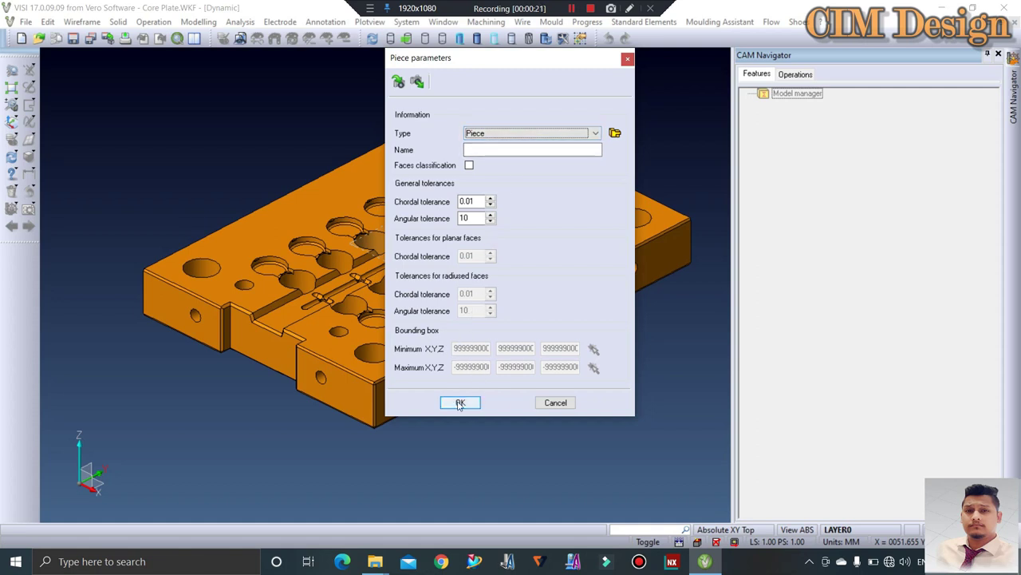
{"action": "left_click", "coordinate": [460, 404]}
Step: Assign the core plate solid to the piece and build it
{"action": "left_click", "coordinate": [516, 296]}
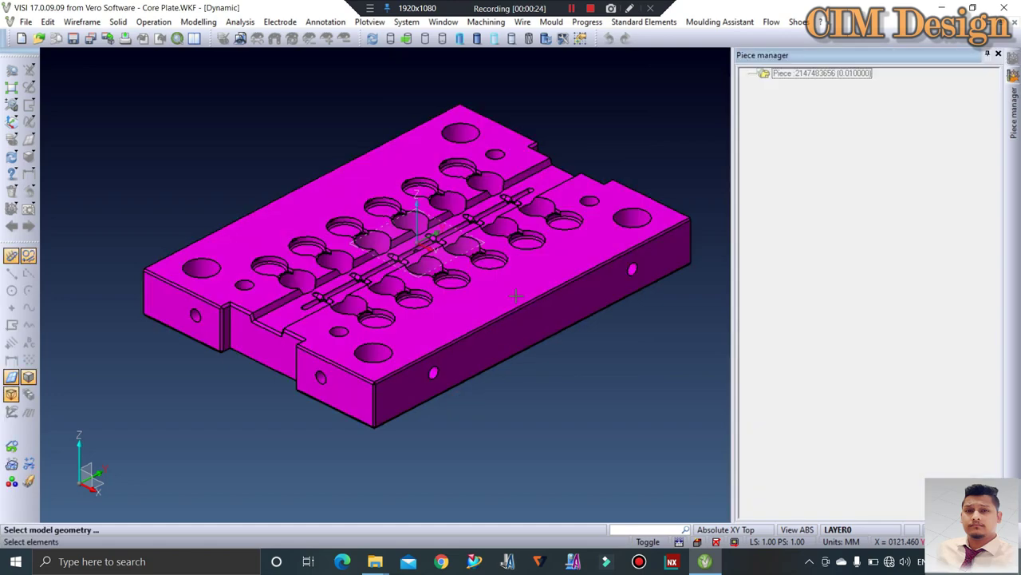
{"action": "middle_click", "coordinate": [516, 296]}
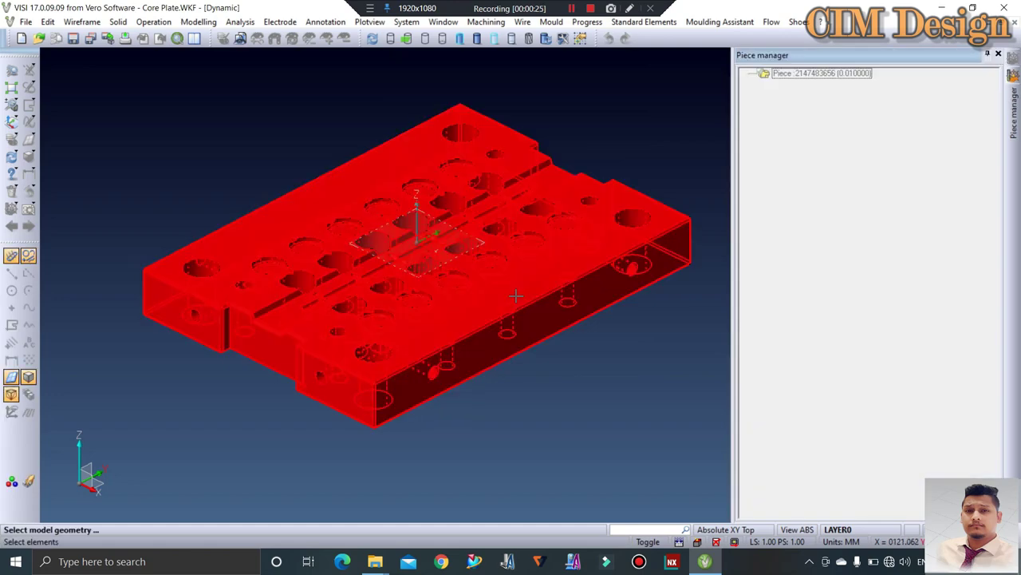
{"action": "left_click", "coordinate": [828, 85]}
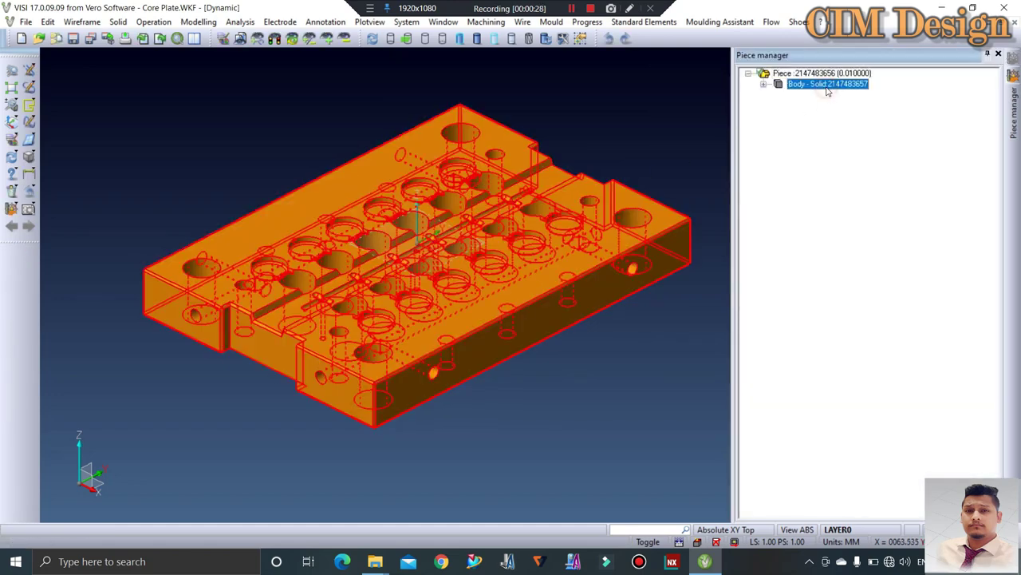
{"action": "left_click", "coordinate": [998, 54]}
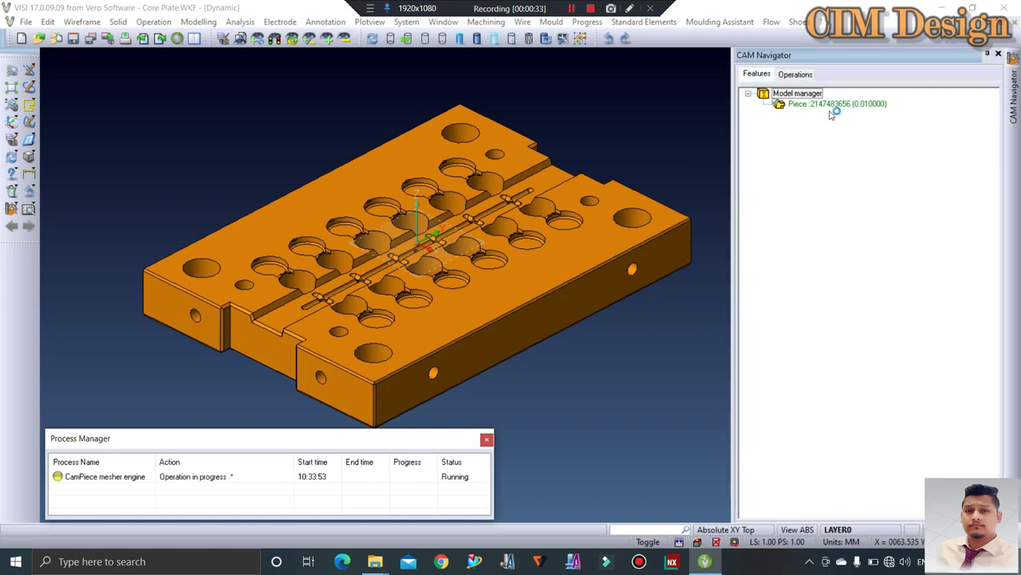
{"action": "left_click", "coordinate": [829, 106]}
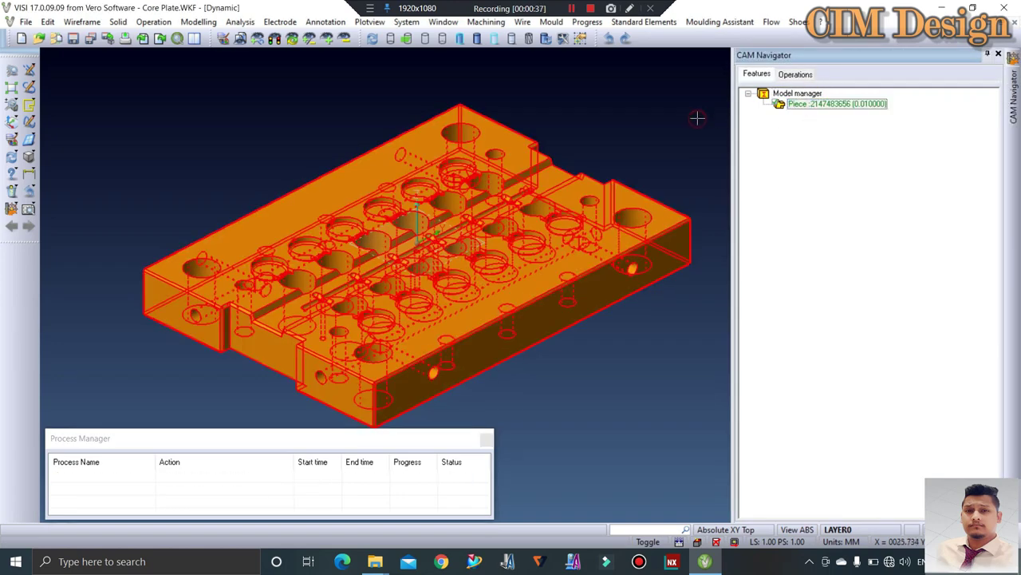
{"action": "left_click", "coordinate": [798, 94]}
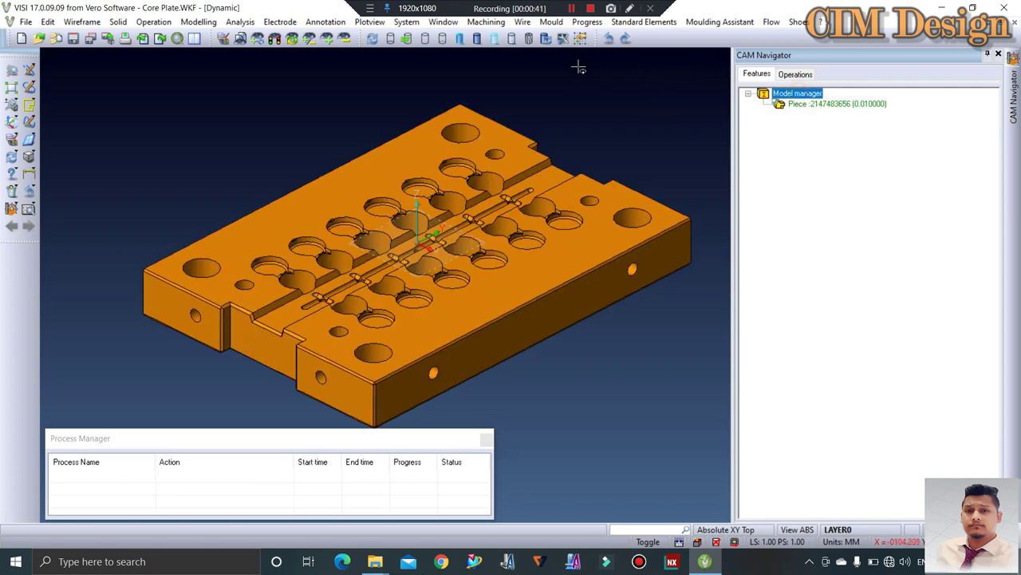
Step: Add Project1 with EN8 piece material, a standard milling machine and the Default Local Library tool crib
{"action": "left_click", "coordinate": [792, 74]}
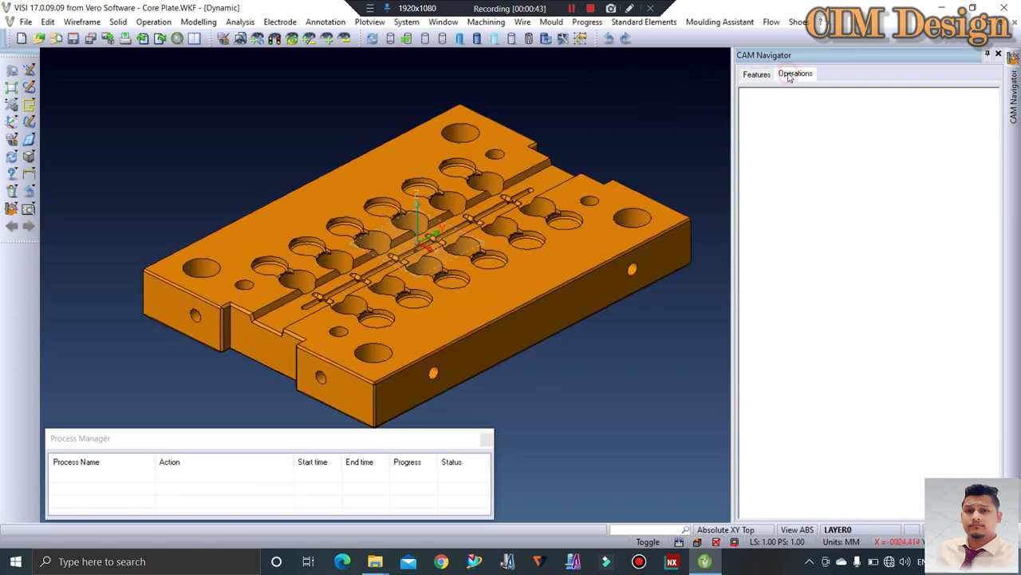
{"action": "right_click", "coordinate": [793, 119]}
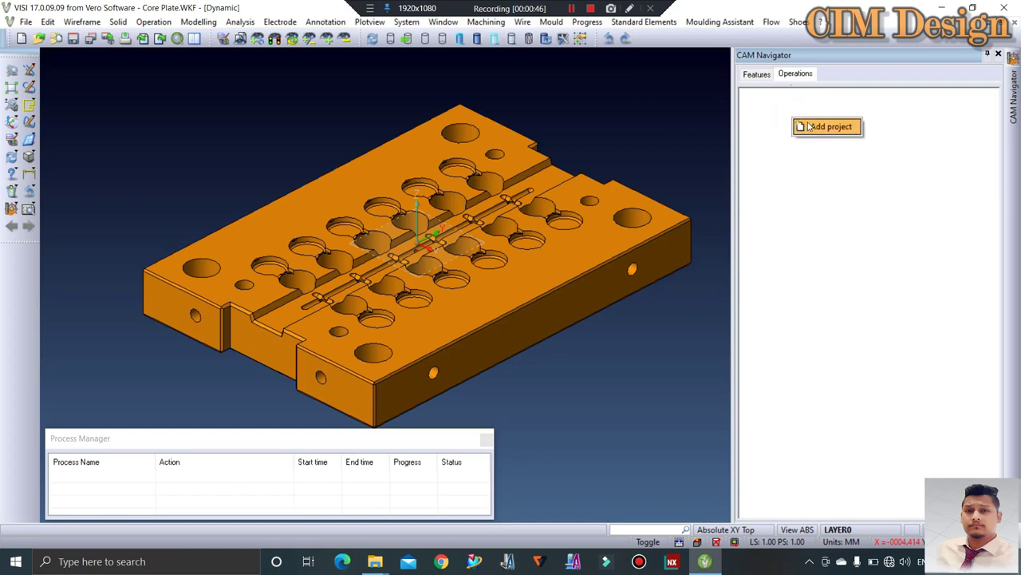
{"action": "left_click", "coordinate": [815, 128]}
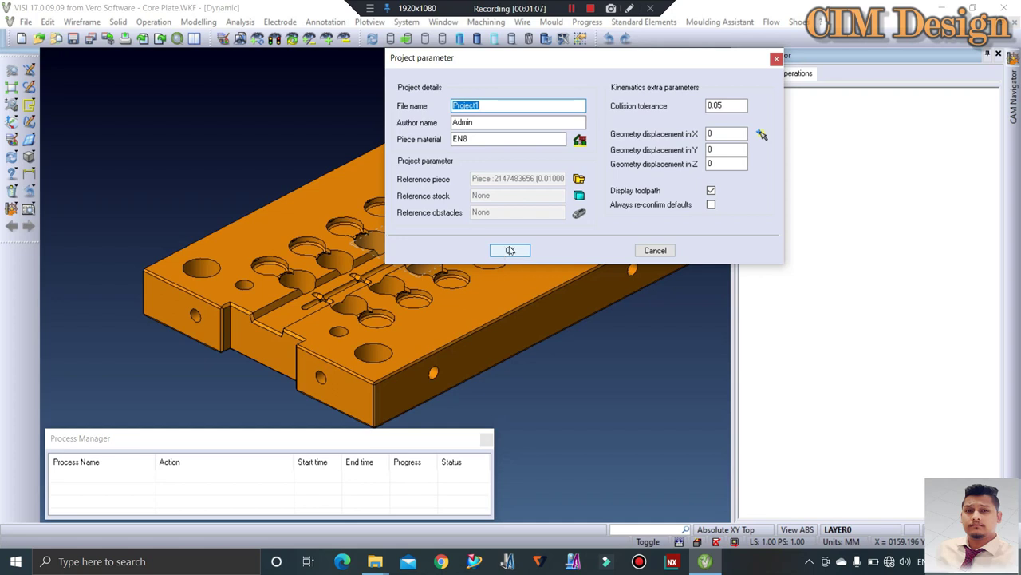
{"action": "left_click", "coordinate": [510, 249]}
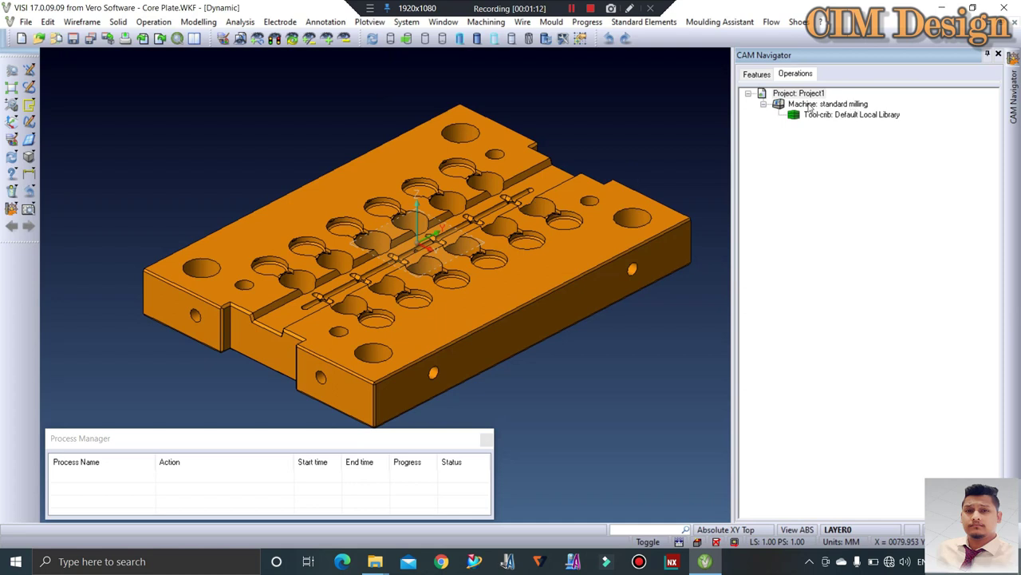
{"action": "left_click", "coordinate": [824, 142]}
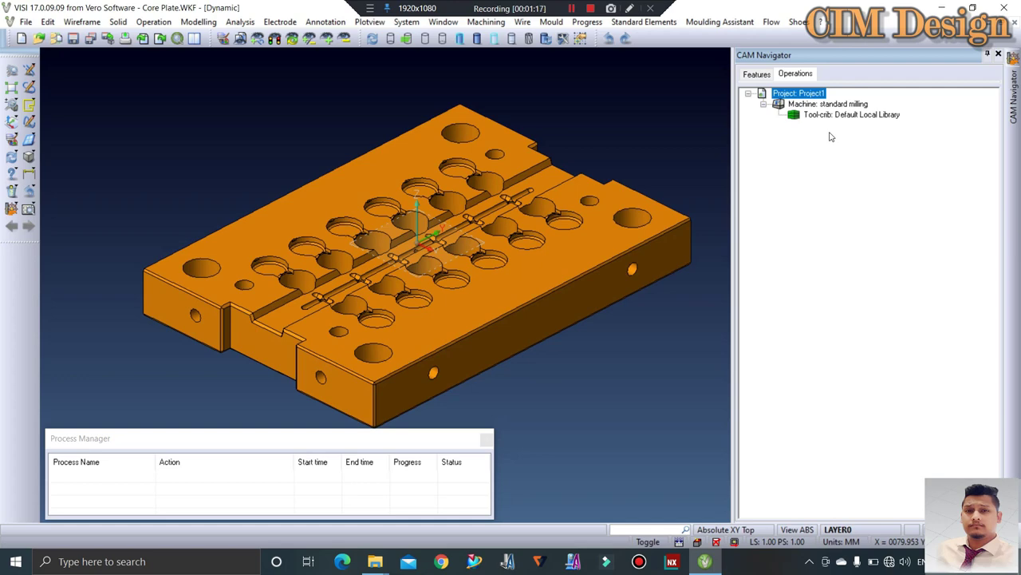
{"action": "left_click", "coordinate": [571, 8]}
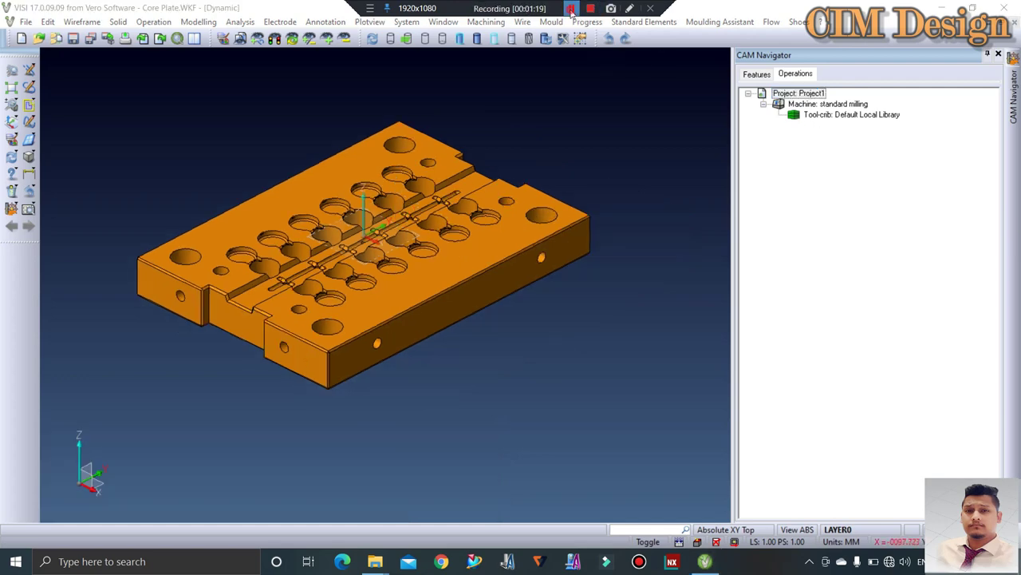
Step: Measure the core plate and draw its bounding box
{"action": "left_click", "coordinate": [987, 57]}
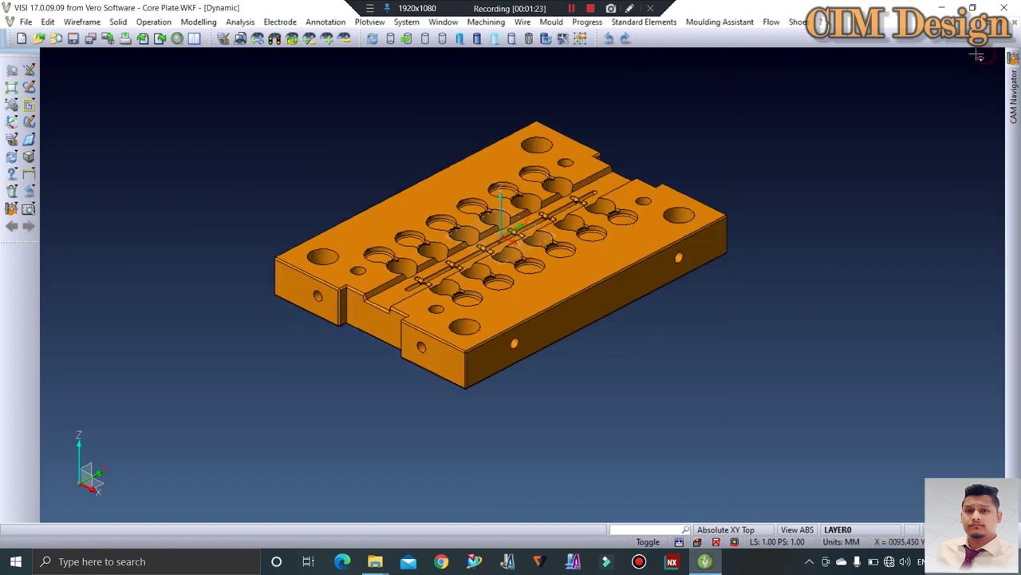
{"action": "left_click", "coordinate": [822, 22]}
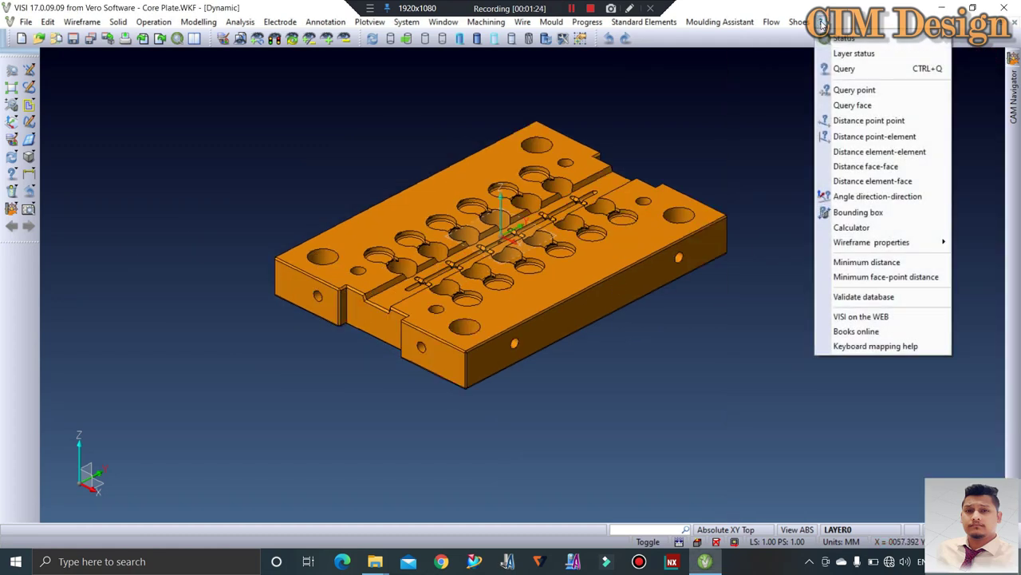
{"action": "left_click", "coordinate": [854, 212]}
{"action": "left_click", "coordinate": [721, 227]}
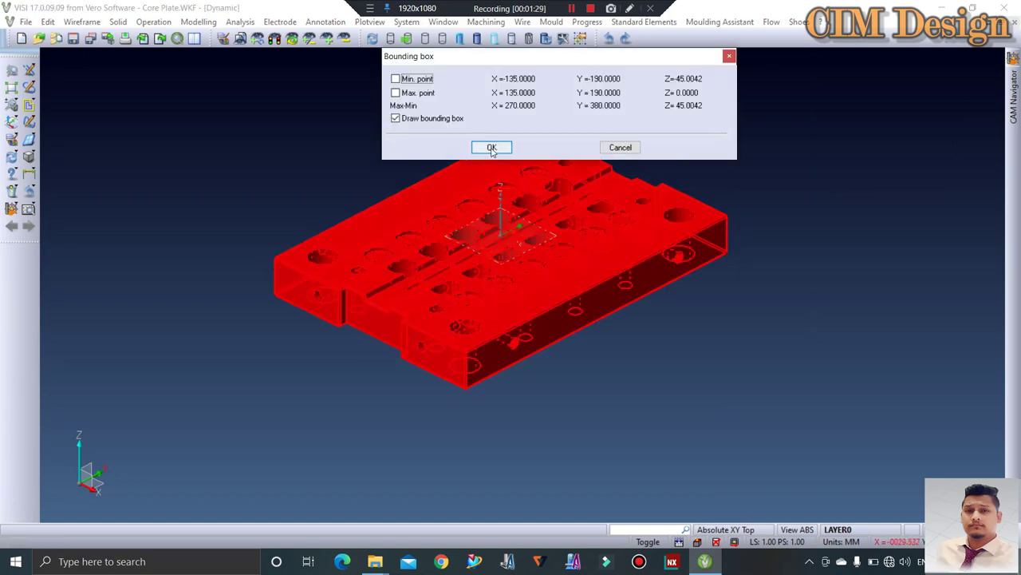
{"action": "left_click", "coordinate": [492, 149]}
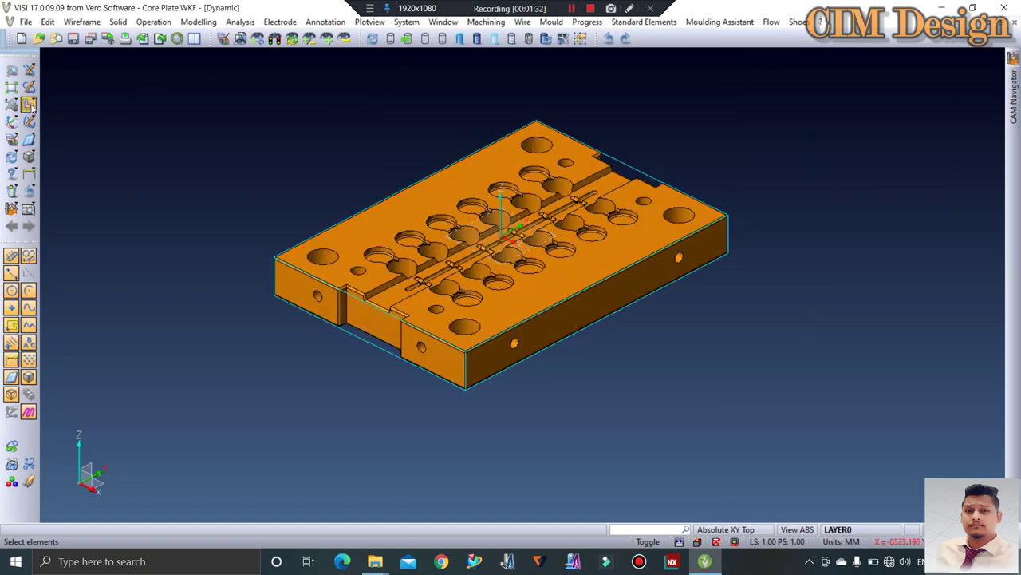
Step: Draw a Rectangular Profile around the core plate outline using its corners
{"action": "left_click", "coordinate": [29, 105]}
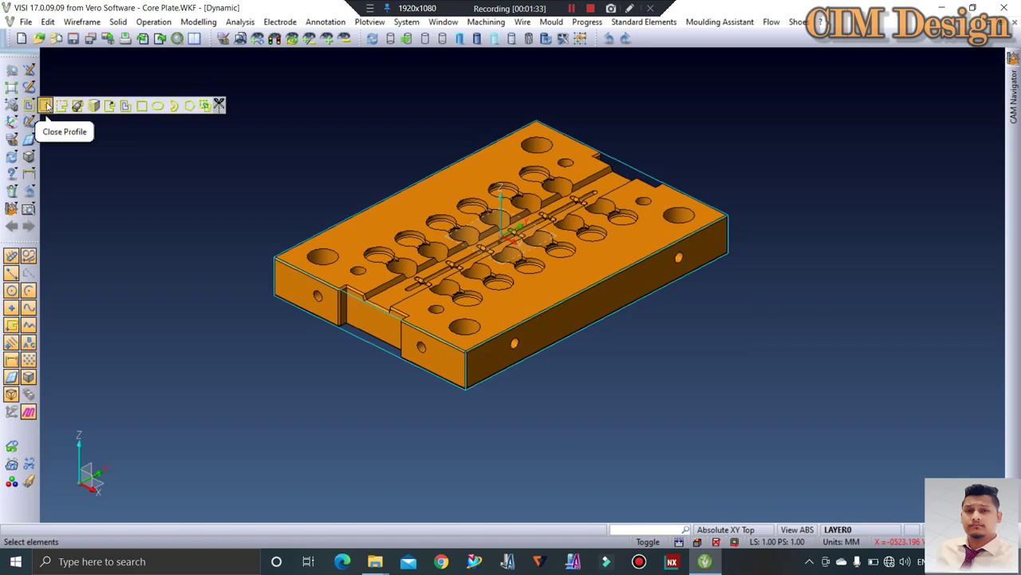
{"action": "left_click", "coordinate": [140, 106]}
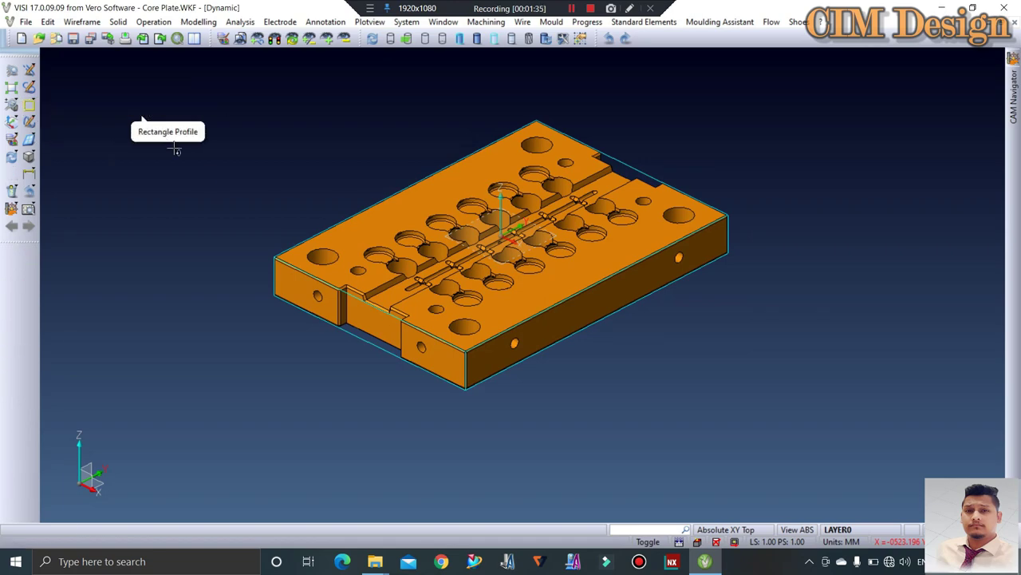
{"action": "scroll", "coordinate": [247, 244], "scroll_direction": "up", "scroll_amount": 2}
{"action": "scroll", "coordinate": [303, 283], "scroll_direction": "up", "scroll_amount": 2}
{"action": "scroll", "coordinate": [309, 274], "scroll_direction": "up", "scroll_amount": 2}
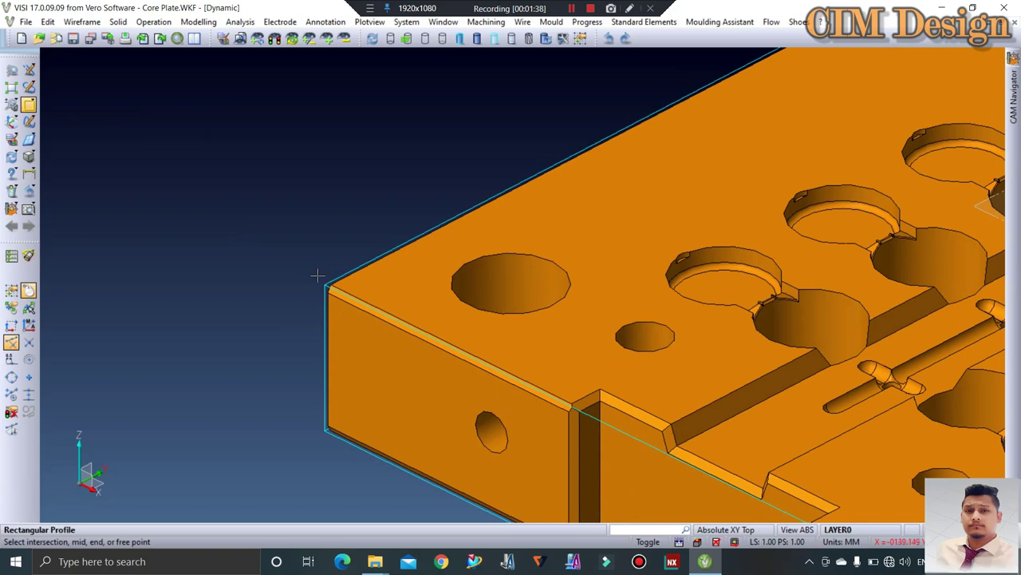
{"action": "scroll", "coordinate": [303, 271], "scroll_direction": "down", "scroll_amount": 3}
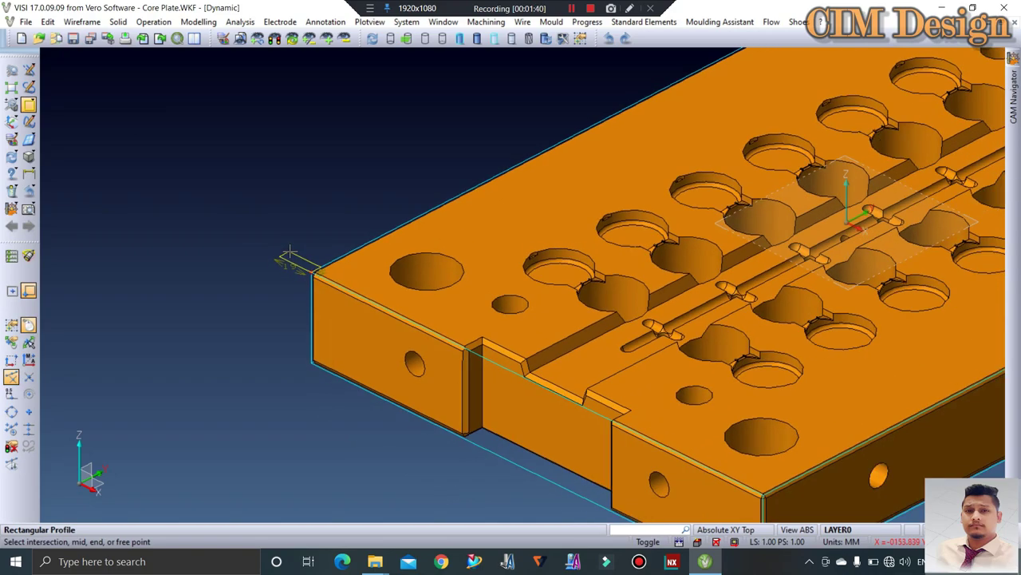
{"action": "scroll", "coordinate": [548, 228], "scroll_direction": "down", "scroll_amount": 2}
{"action": "scroll", "coordinate": [627, 199], "scroll_direction": "up", "scroll_amount": 1}
{"action": "scroll", "coordinate": [810, 220], "scroll_direction": "up", "scroll_amount": 2}
{"action": "scroll", "coordinate": [807, 216], "scroll_direction": "up", "scroll_amount": 1}
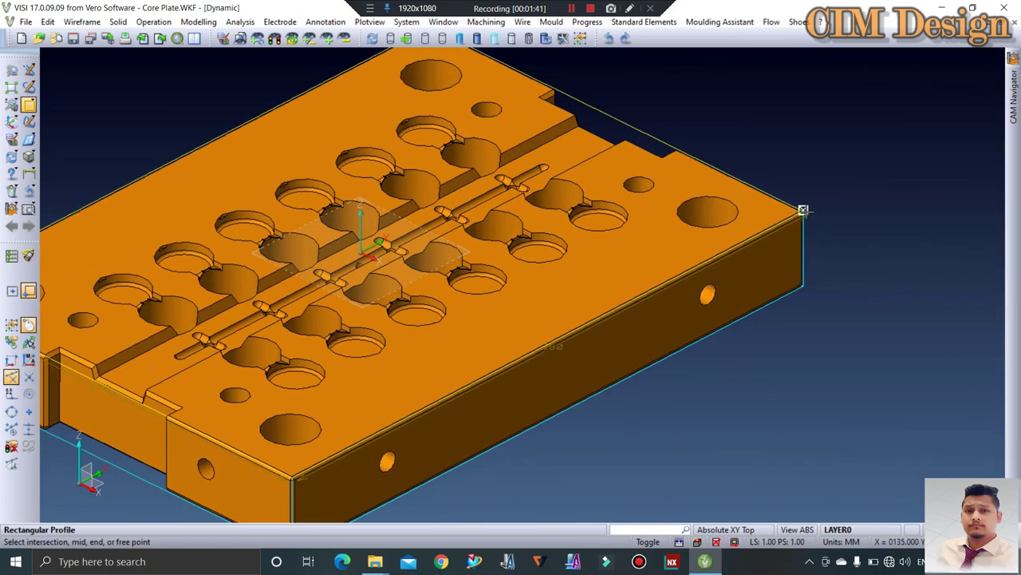
{"action": "scroll", "coordinate": [806, 212], "scroll_direction": "up", "scroll_amount": 1}
{"action": "scroll", "coordinate": [800, 209], "scroll_direction": "up", "scroll_amount": 1}
{"action": "left_click", "coordinate": [796, 214]}
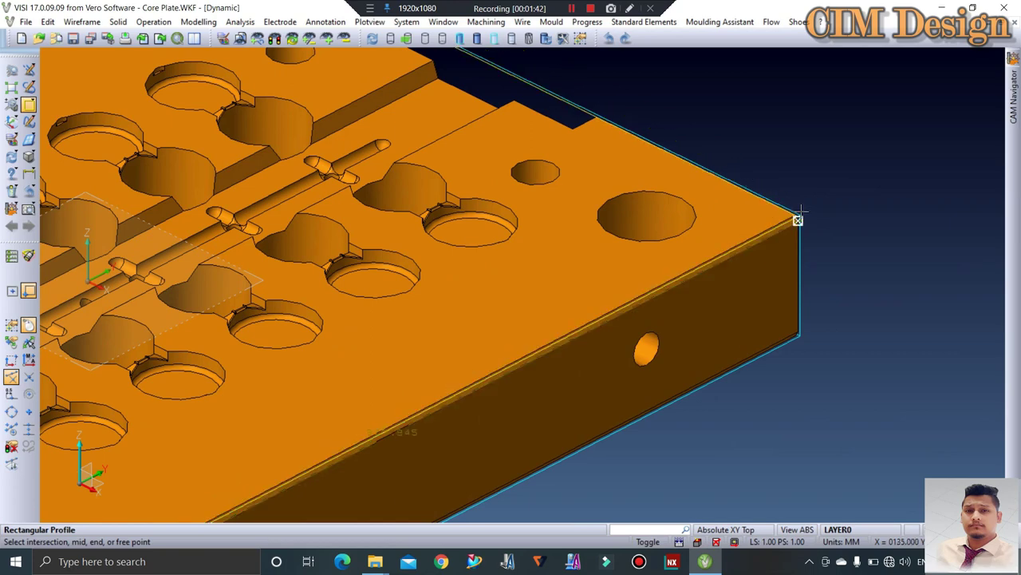
{"action": "scroll", "coordinate": [790, 166], "scroll_direction": "down", "scroll_amount": 2}
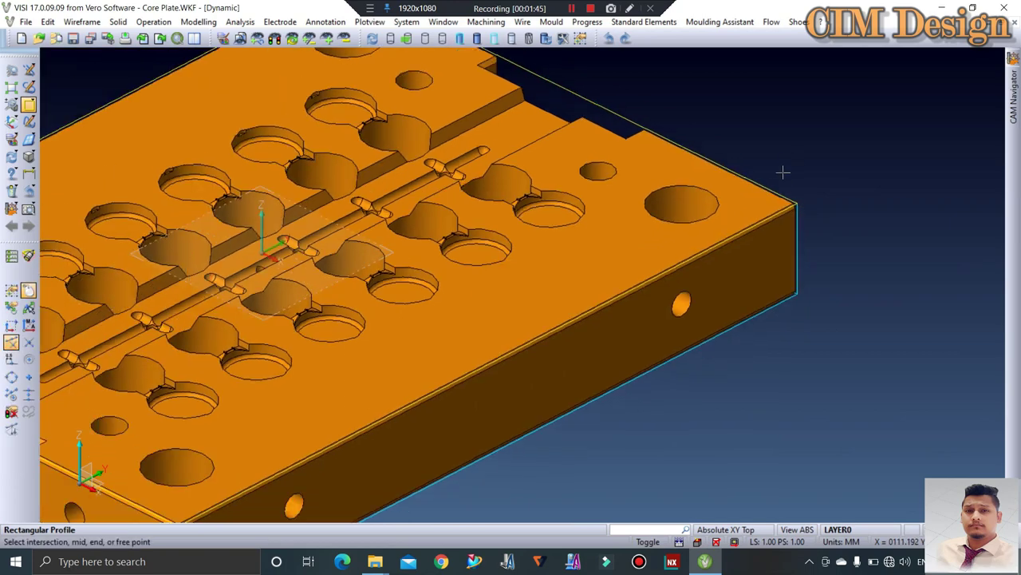
{"action": "scroll", "coordinate": [695, 208], "scroll_direction": "down", "scroll_amount": 2}
{"action": "scroll", "coordinate": [691, 210], "scroll_direction": "down", "scroll_amount": 1}
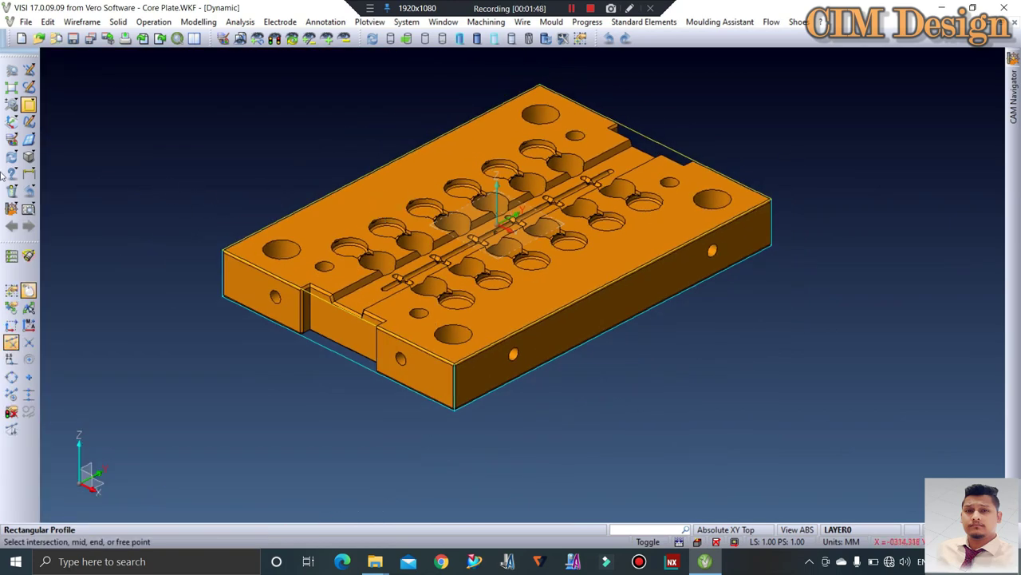
{"action": "left_click", "coordinate": [11, 87]}
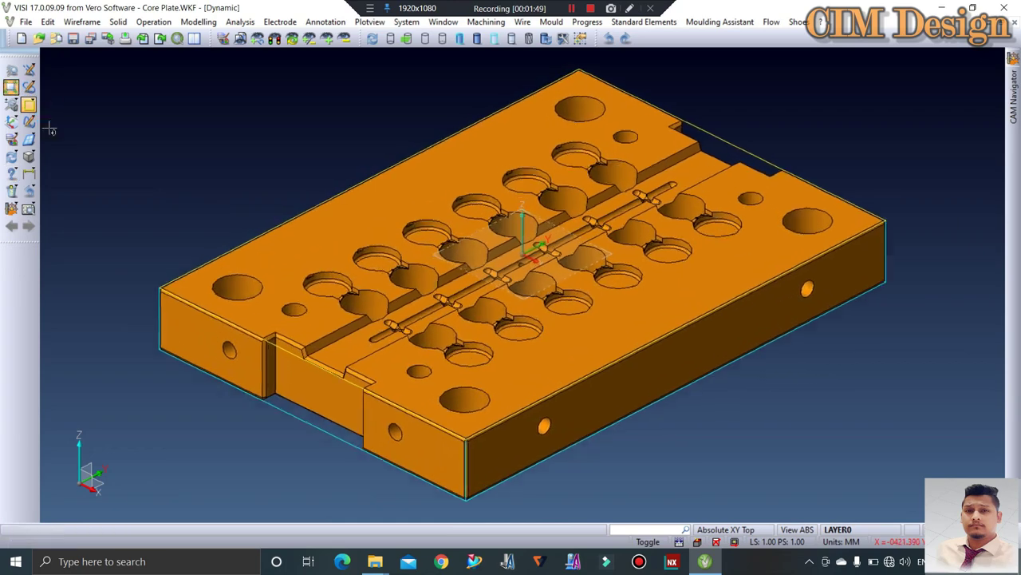
{"action": "scroll", "coordinate": [179, 200], "scroll_direction": "down", "scroll_amount": 1}
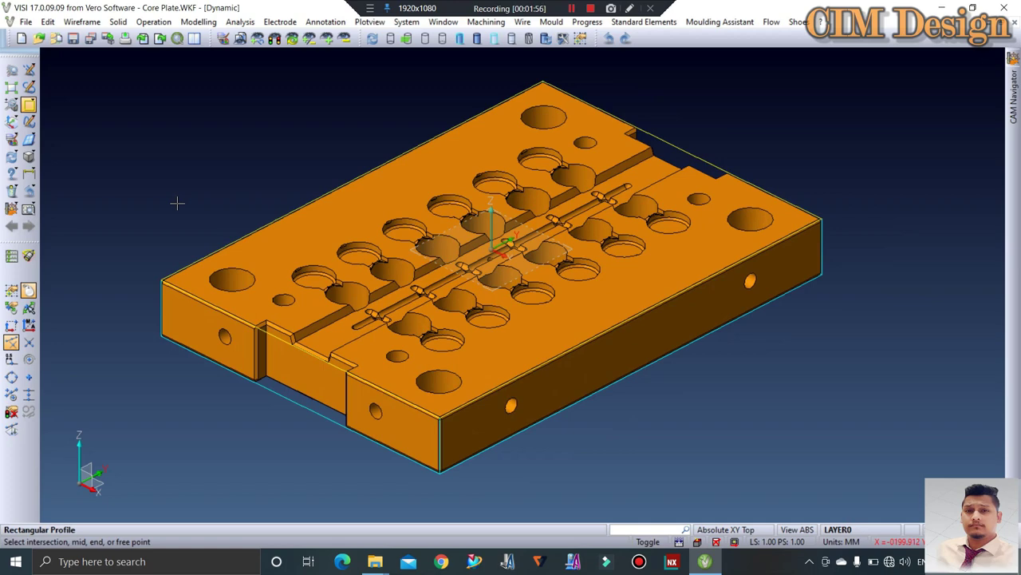
Step: Pin the CAM Navigator panel open beside the model
{"action": "left_click", "coordinate": [1014, 61]}
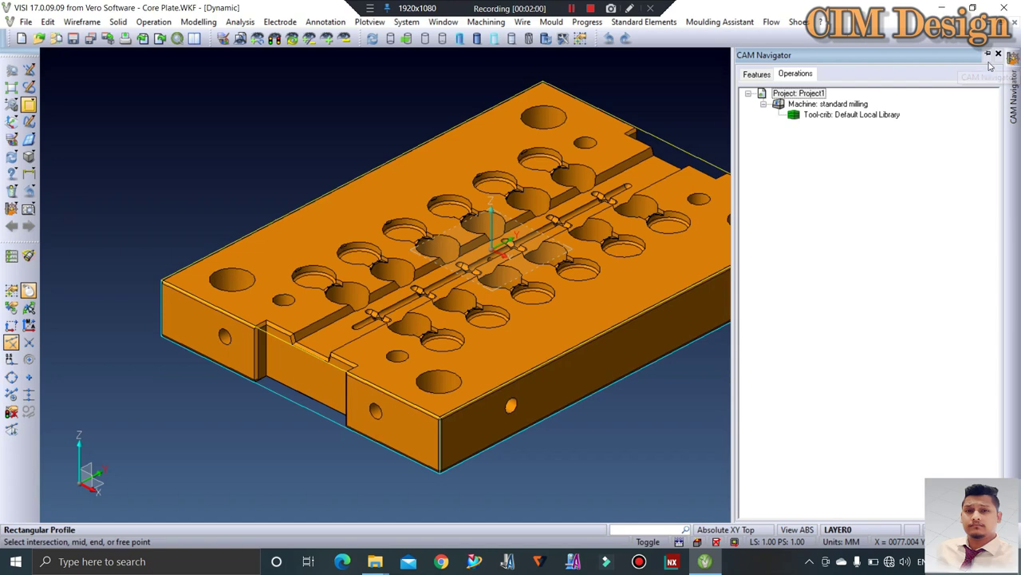
{"action": "left_click", "coordinate": [988, 54]}
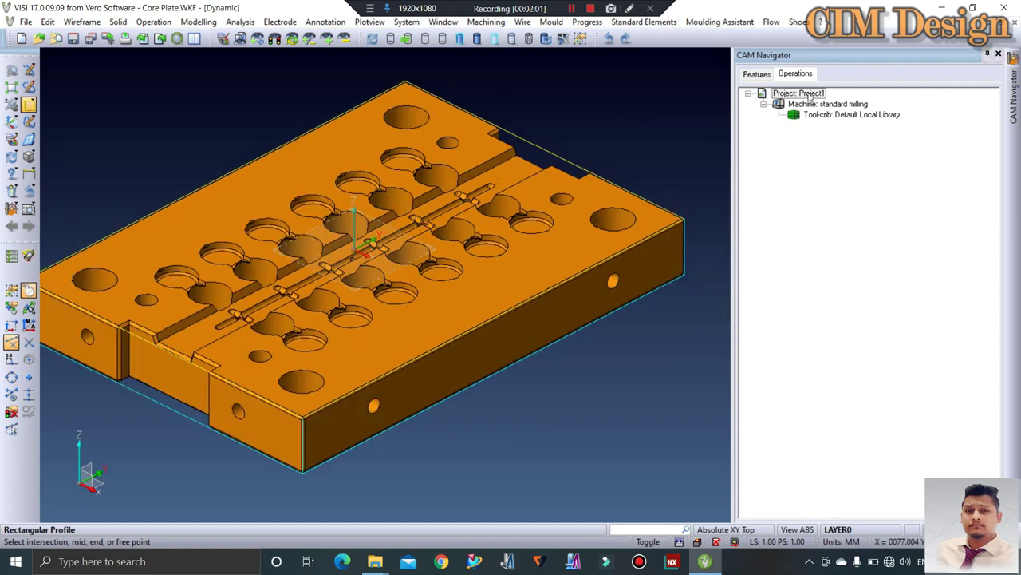
{"action": "scroll", "coordinate": [590, 216], "scroll_direction": "down", "scroll_amount": 2}
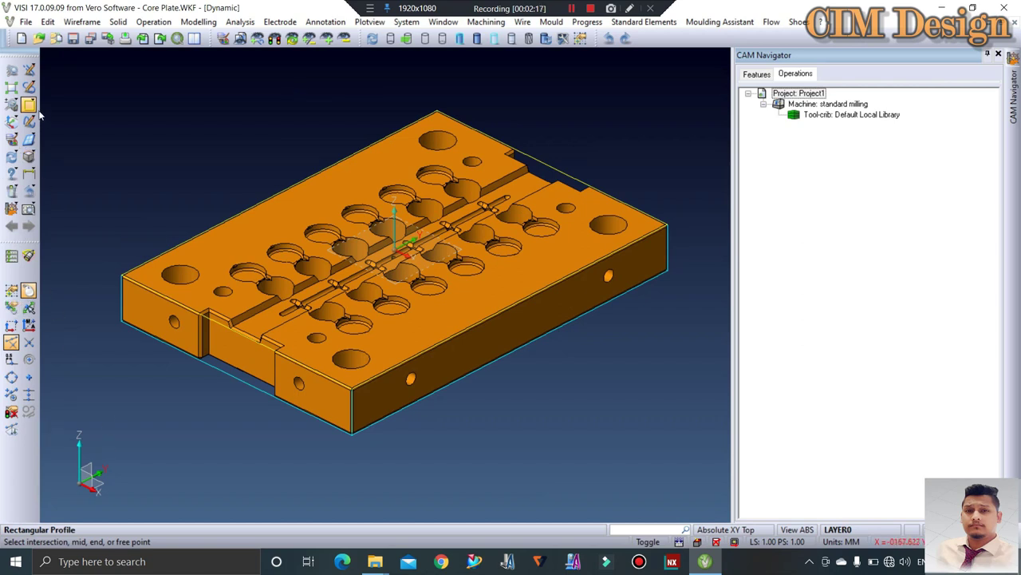
Step: Offset the plate's top outline into a surrounding rounded profile, then select Project1
{"action": "left_click", "coordinate": [134, 104]}
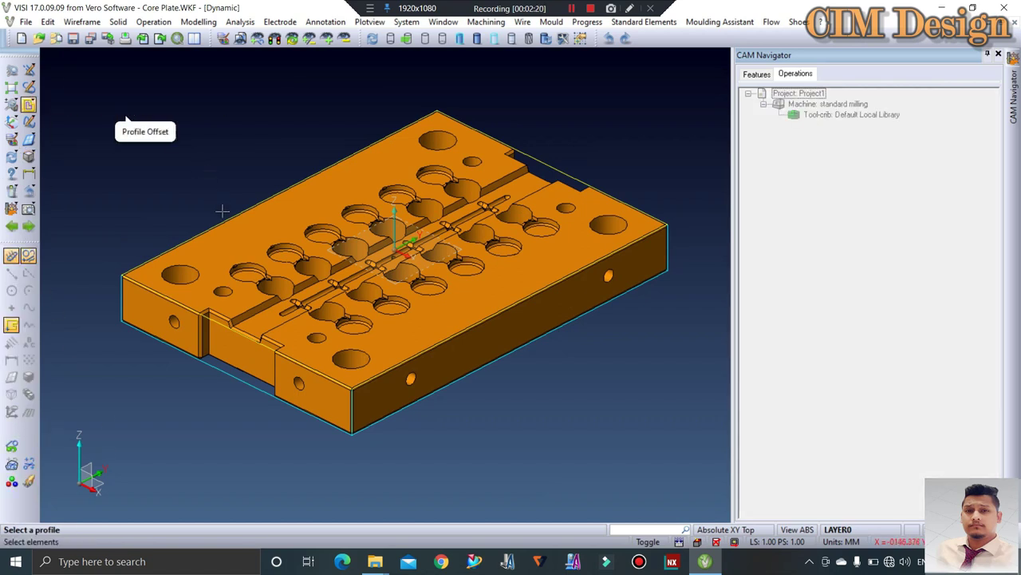
{"action": "left_click", "coordinate": [223, 219]}
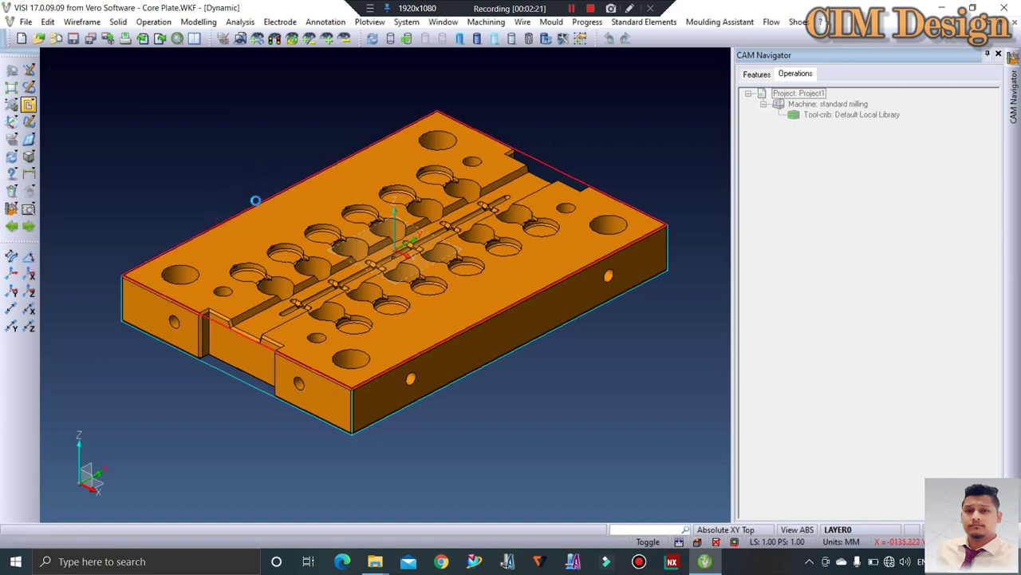
{"action": "key", "text": "Return"}
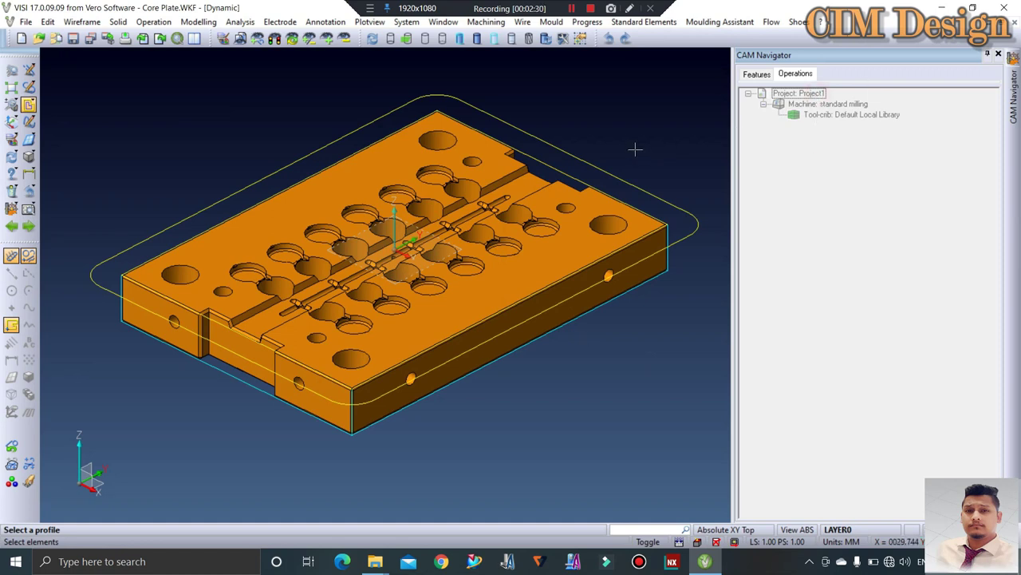
{"action": "key", "text": "Escape"}
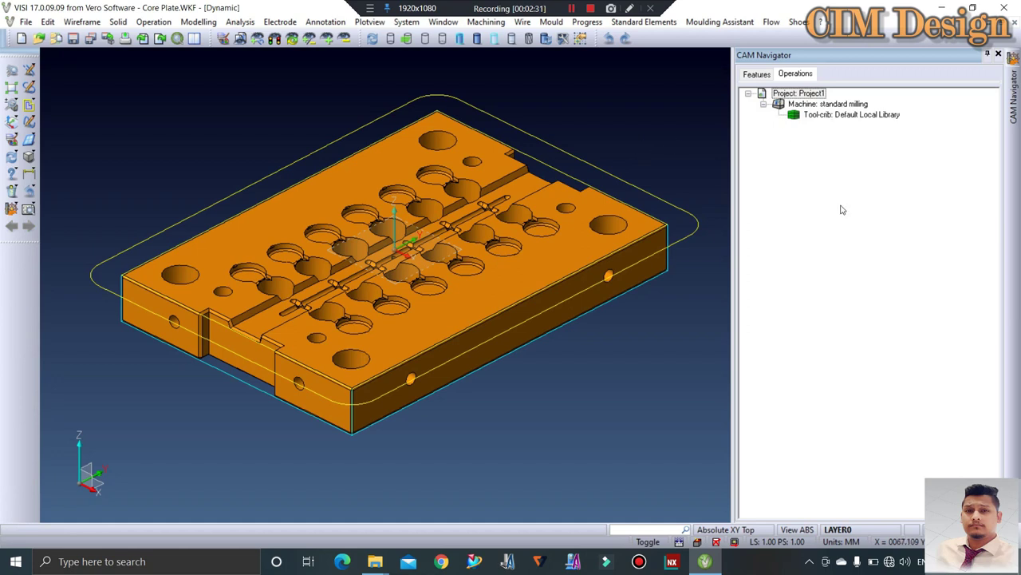
{"action": "left_click", "coordinate": [840, 209]}
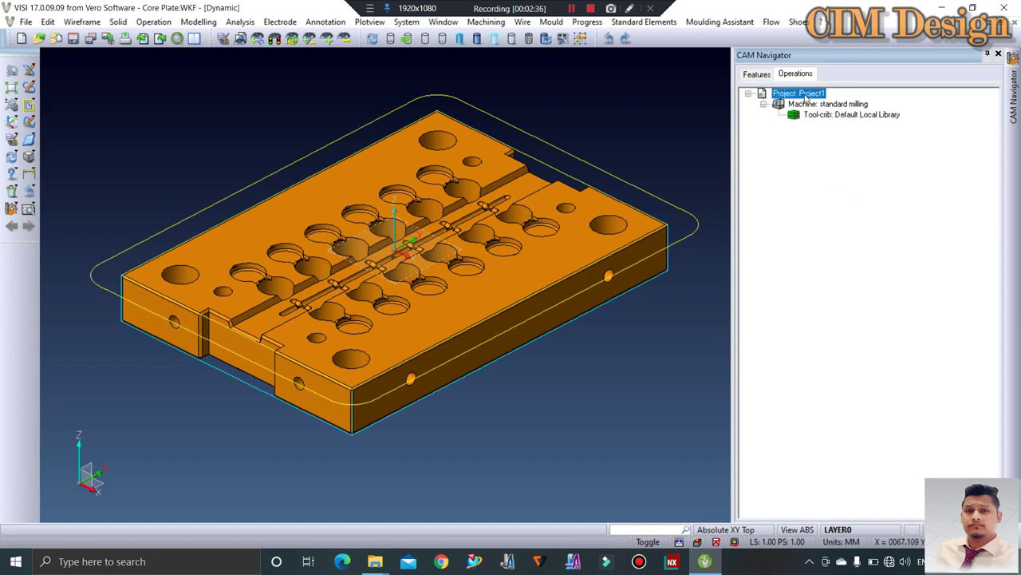
Step: Add a 3-axis Roughing operation to Project1
{"action": "right_click", "coordinate": [805, 96]}
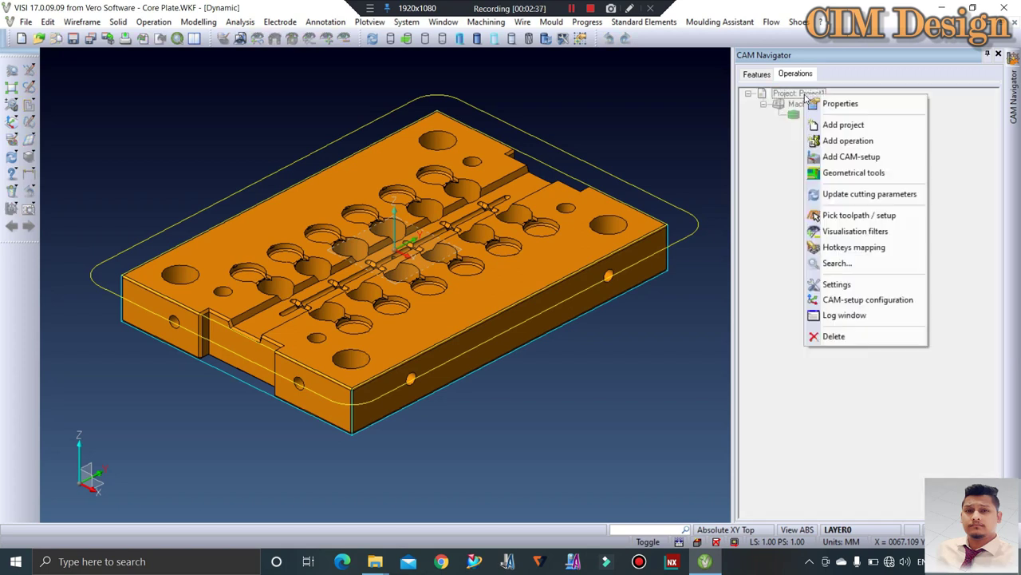
{"action": "left_click", "coordinate": [834, 140]}
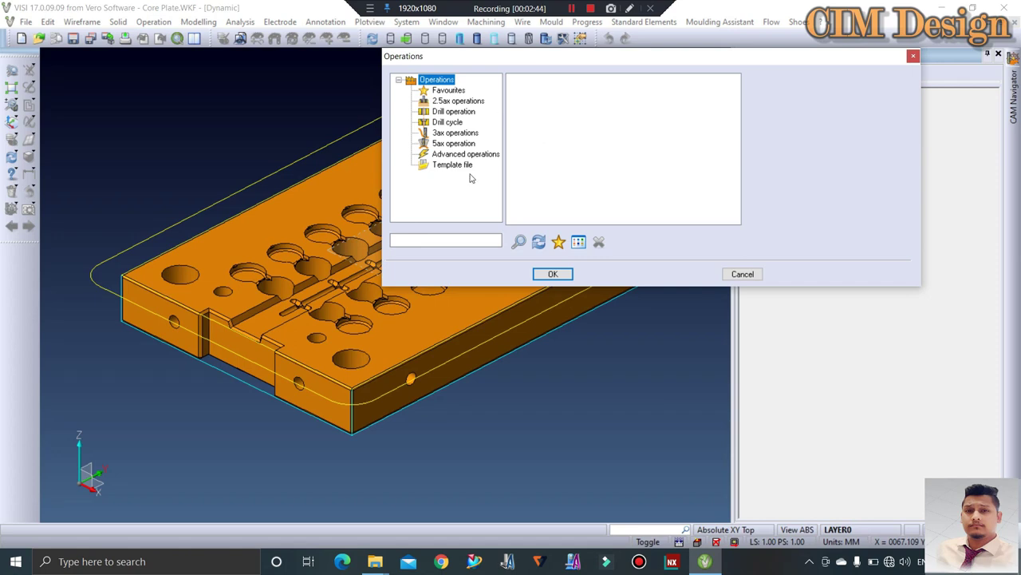
{"action": "left_click", "coordinate": [455, 132]}
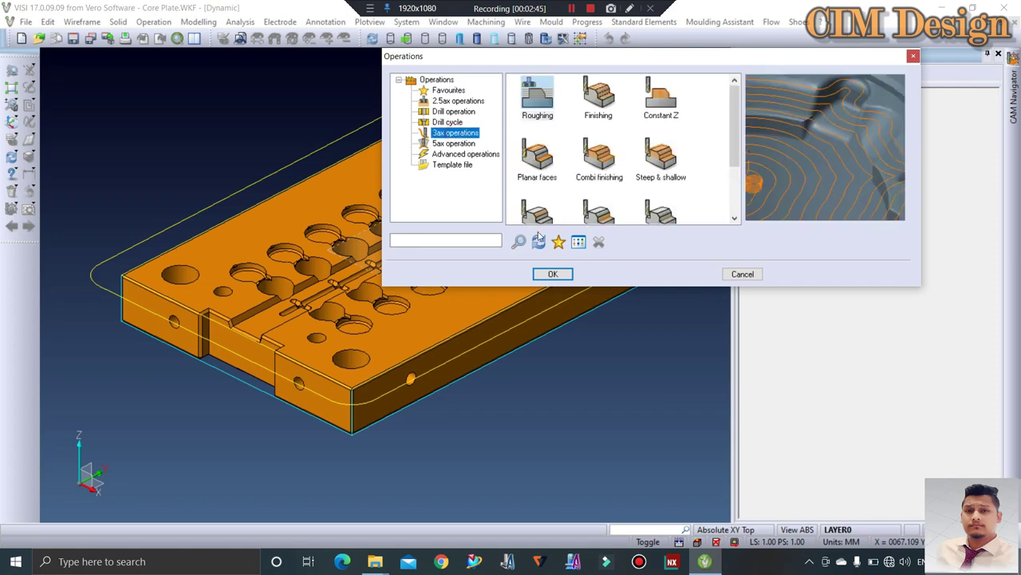
{"action": "left_click", "coordinate": [543, 108]}
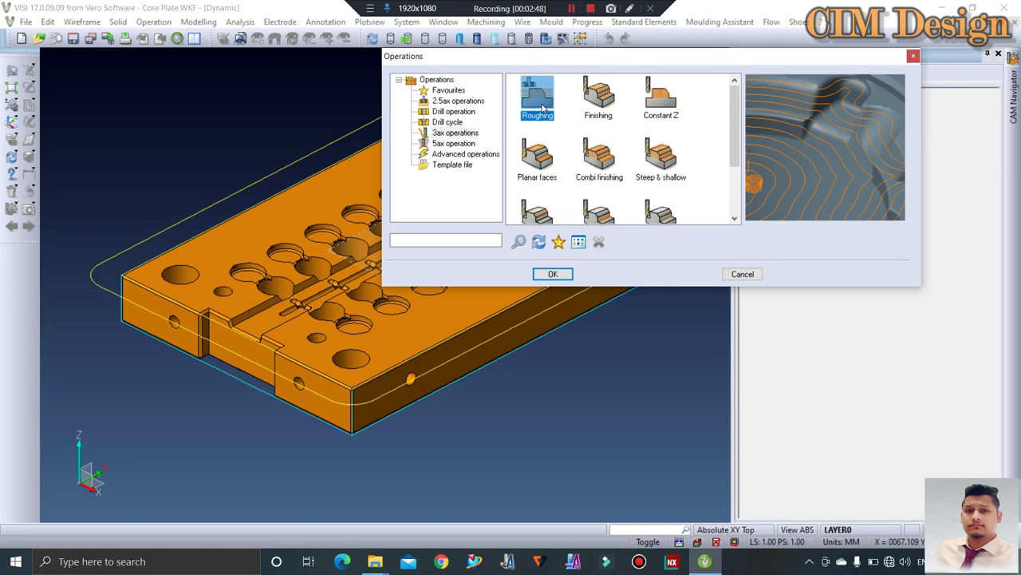
{"action": "left_click", "coordinate": [553, 273]}
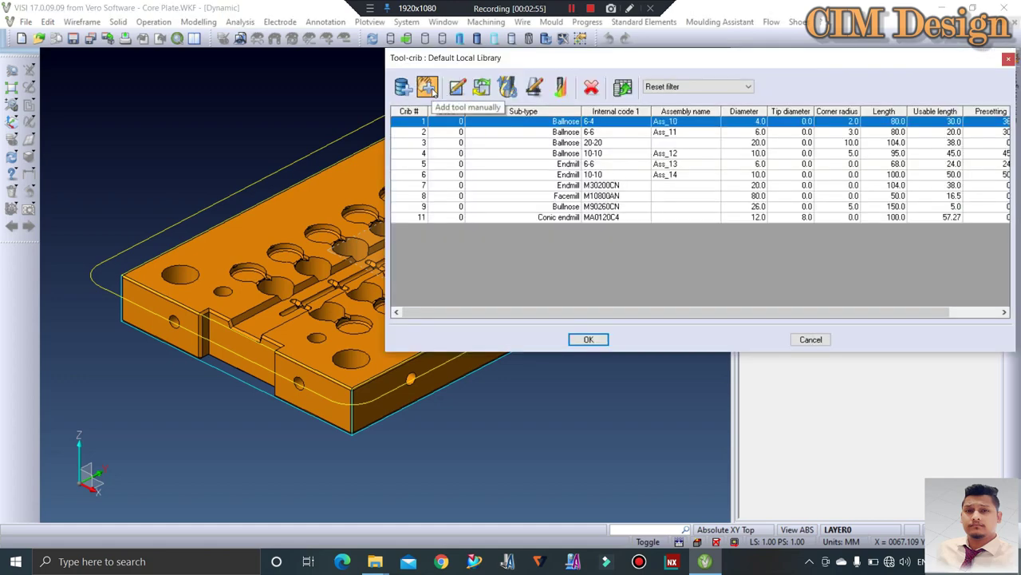
Step: Create a manual CARBIDE Bullnose tool, 50 mm diameter with 2.5 corner radius, and open its cutting parameters
{"action": "left_click", "coordinate": [429, 87]}
{"action": "left_click", "coordinate": [503, 106]}
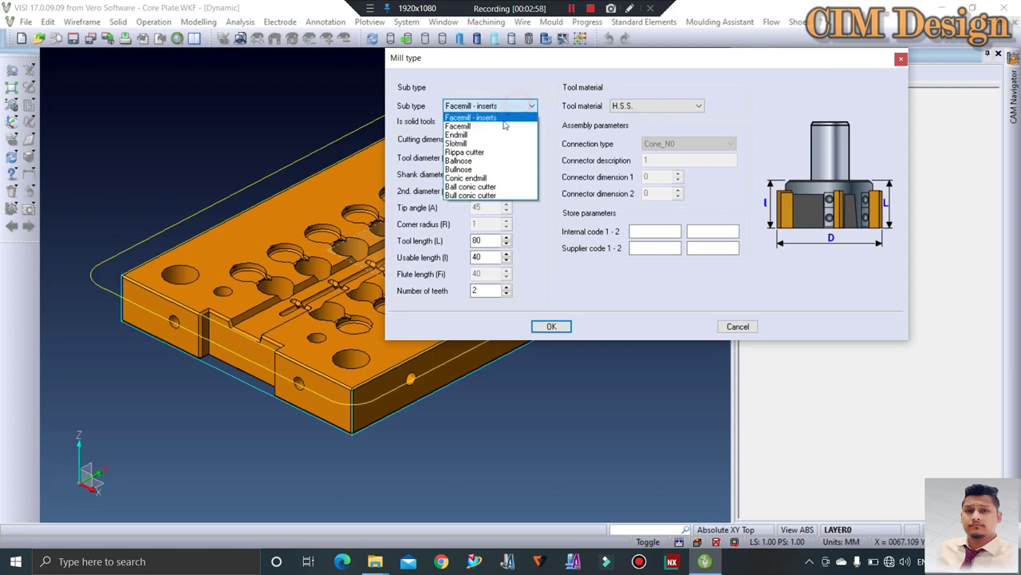
{"action": "left_click", "coordinate": [479, 170]}
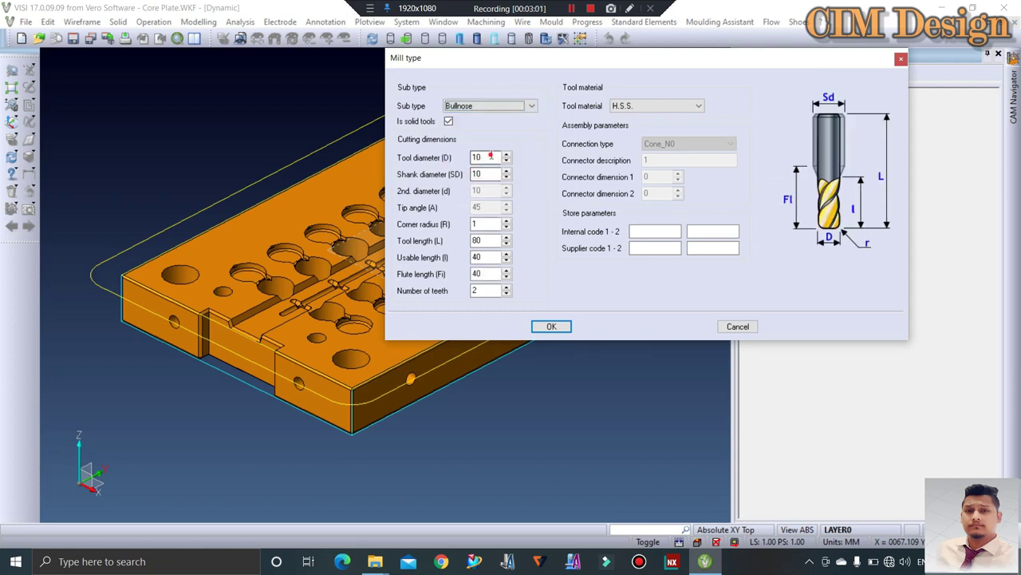
{"action": "double_click", "coordinate": [471, 157]}
{"action": "type", "text": "50"}
{"action": "key", "text": "Tab"}
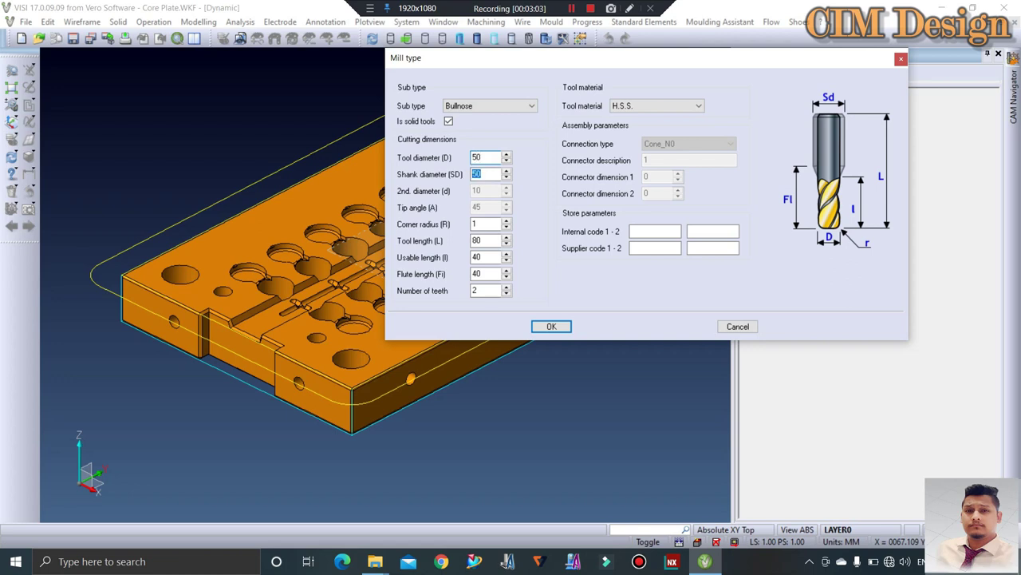
{"action": "double_click", "coordinate": [471, 223]}
{"action": "type", "text": "2.5"}
{"action": "left_click", "coordinate": [664, 105]}
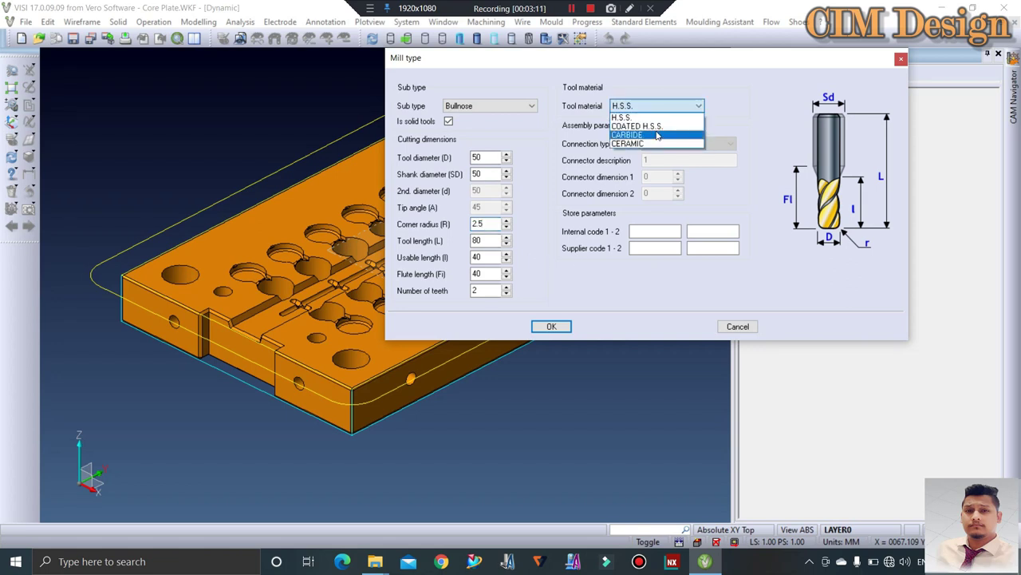
{"action": "left_click", "coordinate": [658, 136]}
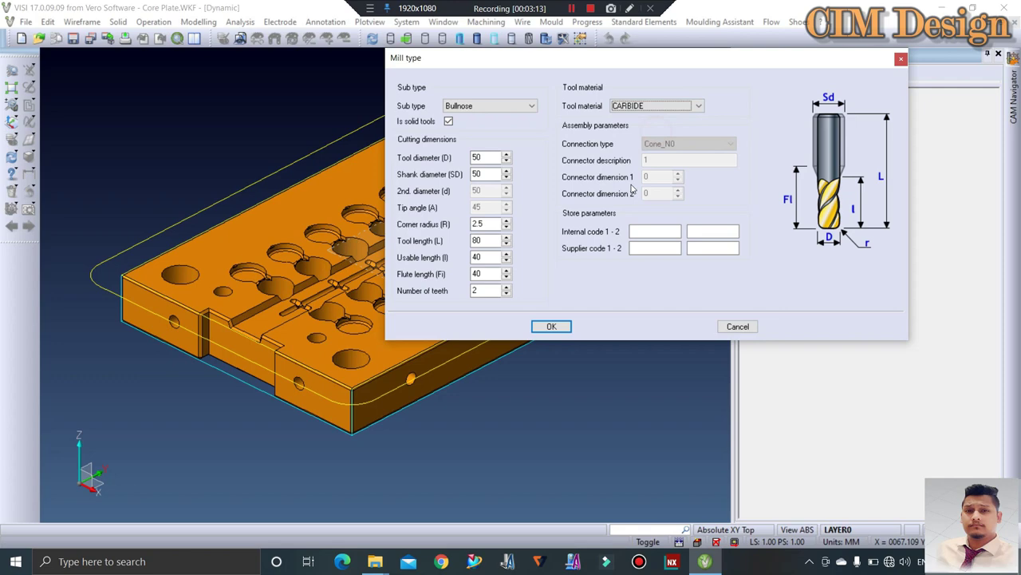
{"action": "left_click", "coordinate": [560, 327]}
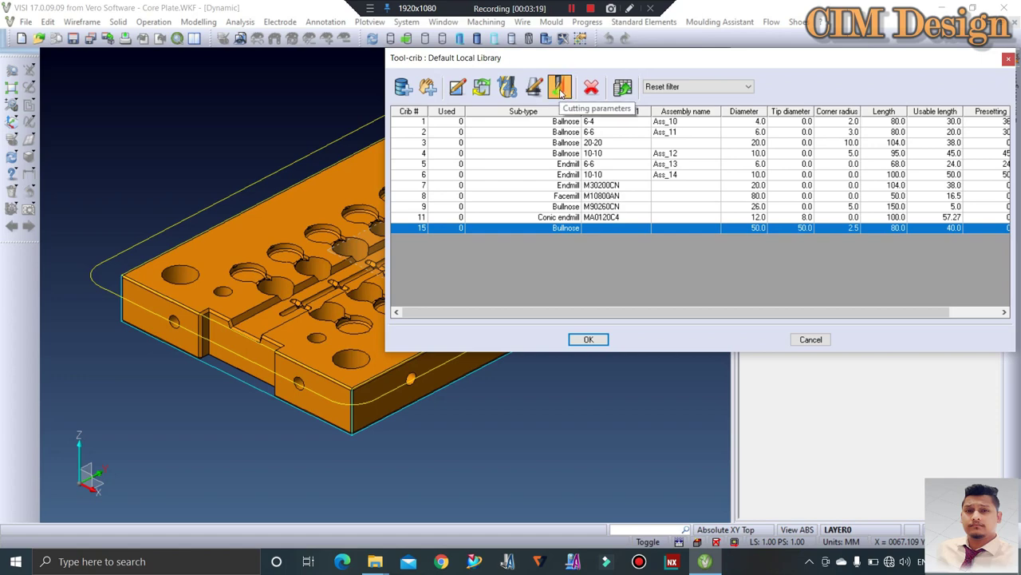
{"action": "left_click", "coordinate": [560, 88]}
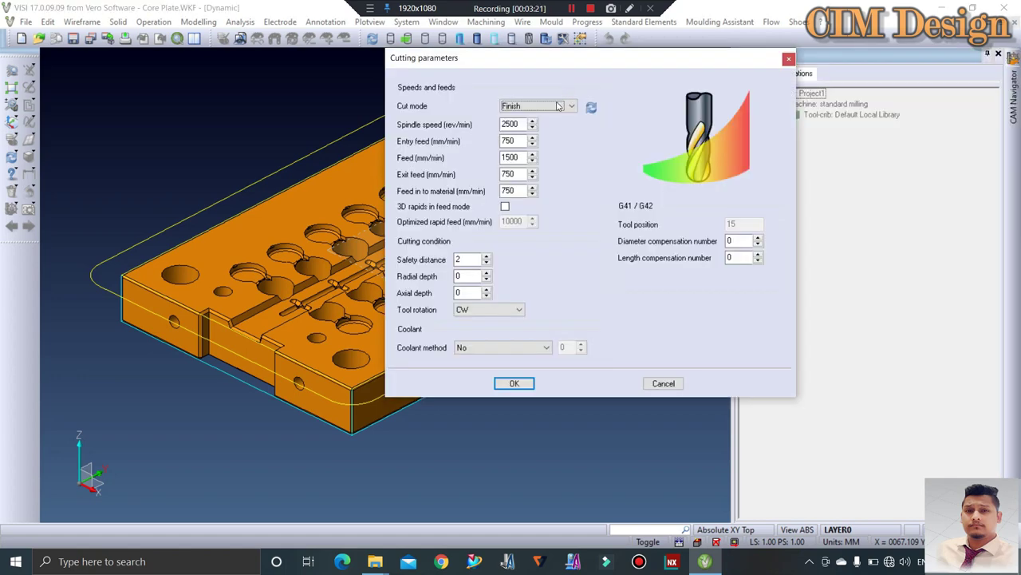
Step: Set the tool's cut mode to Rough with spindle speed 1000 rev/min
{"action": "left_click", "coordinate": [556, 107]}
{"action": "left_click", "coordinate": [557, 107]}
{"action": "left_click", "coordinate": [556, 109]}
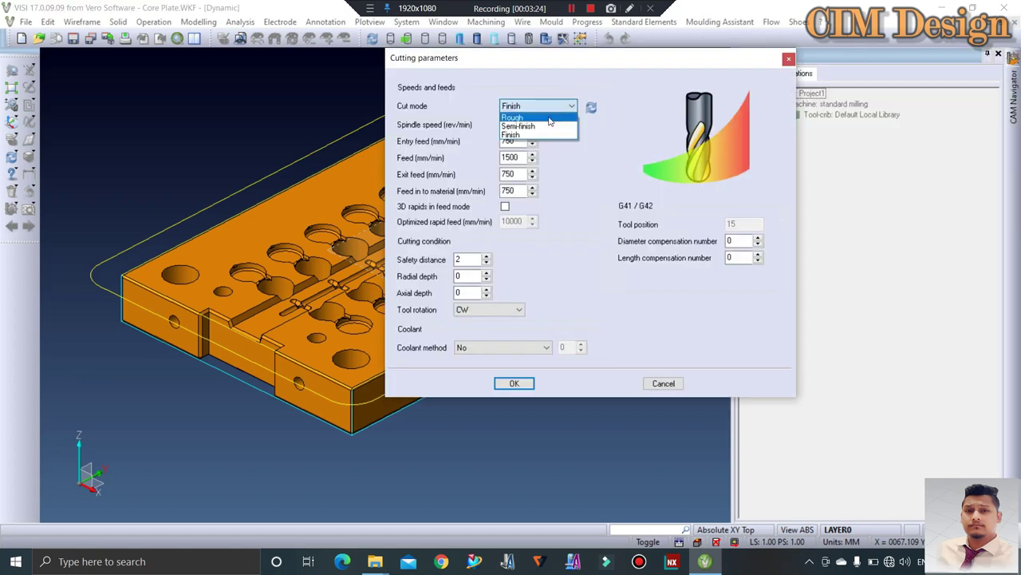
{"action": "left_click", "coordinate": [531, 119]}
{"action": "left_click", "coordinate": [514, 125]}
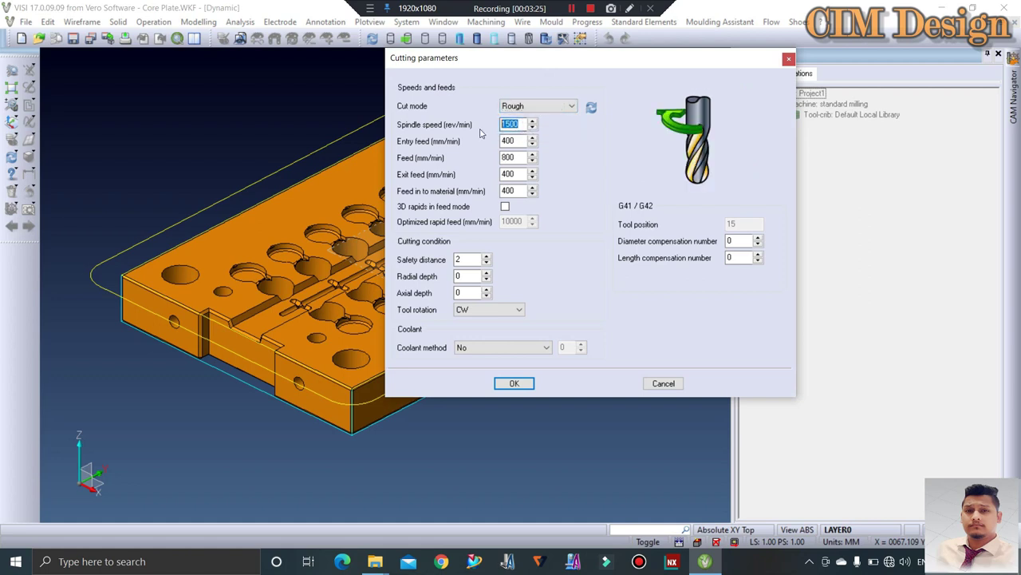
{"action": "type", "text": "1"}
{"action": "key", "text": "Tab"}
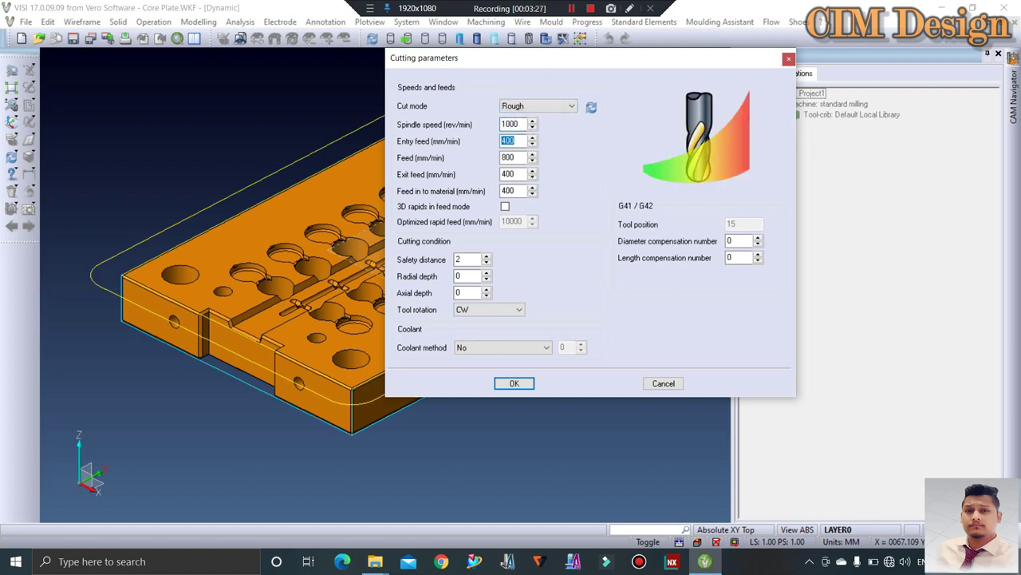
Step: Set entry feed 3000 and feed, exit and plunge feeds 1500, then use this tool
{"action": "type", "text": "3"}
{"action": "key", "text": "Tab"}
{"action": "type", "text": "15"}
{"action": "type", "text": "00"}
{"action": "key", "text": "Tab"}
{"action": "type", "text": "150"}
{"action": "key", "text": "Tab"}
{"action": "type", "text": "1"}
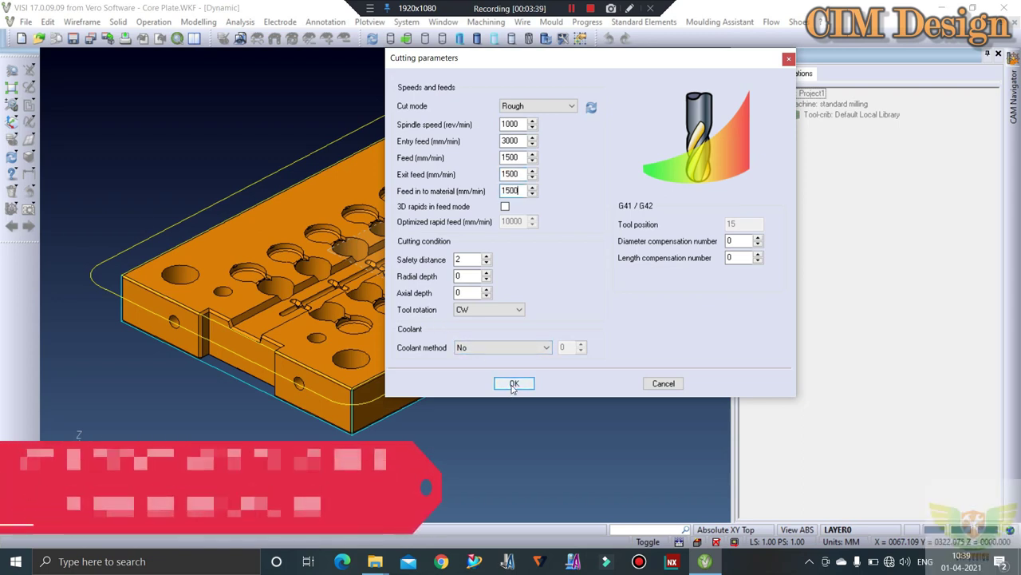
{"action": "left_click", "coordinate": [514, 384]}
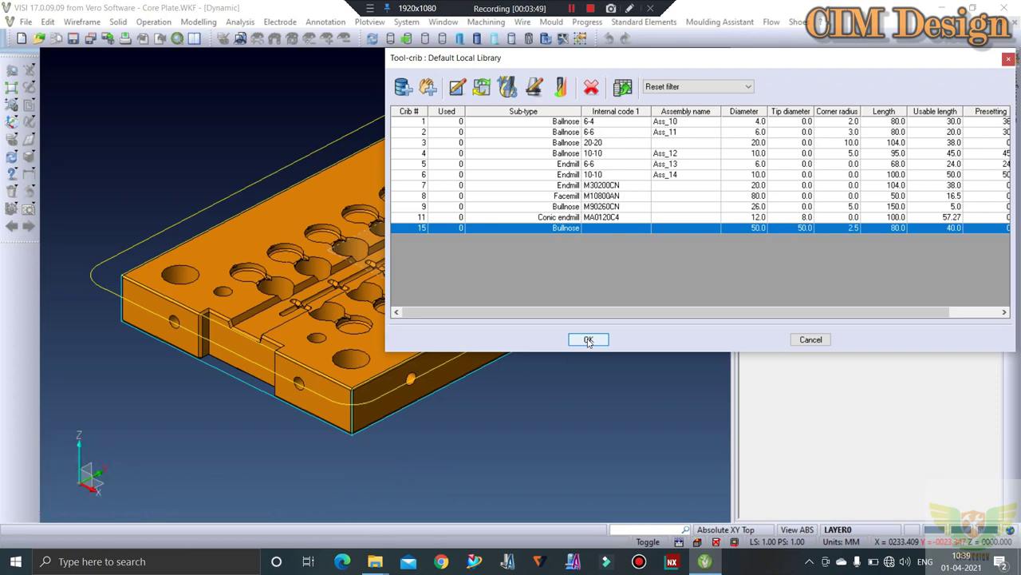
{"action": "left_click", "coordinate": [588, 340]}
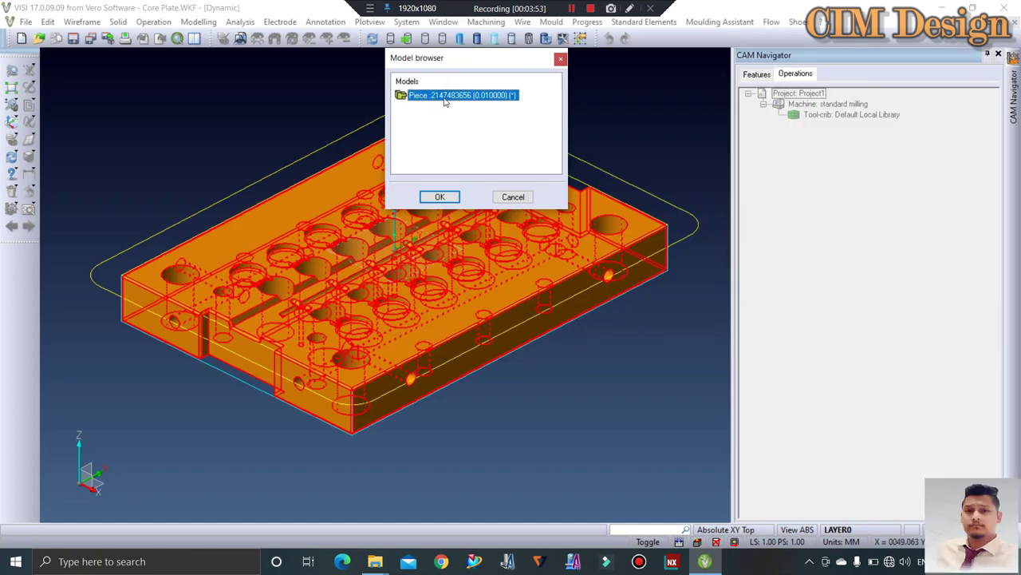
Step: Confirm the core plate as the model and select the Roughing spiral out operation using T15
{"action": "left_click", "coordinate": [440, 195]}
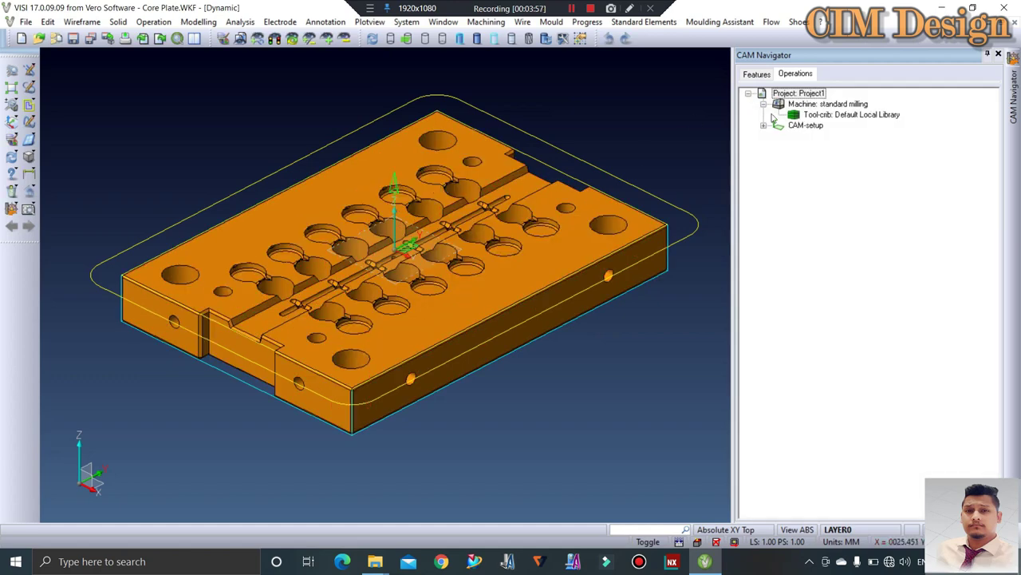
{"action": "left_click", "coordinate": [764, 125]}
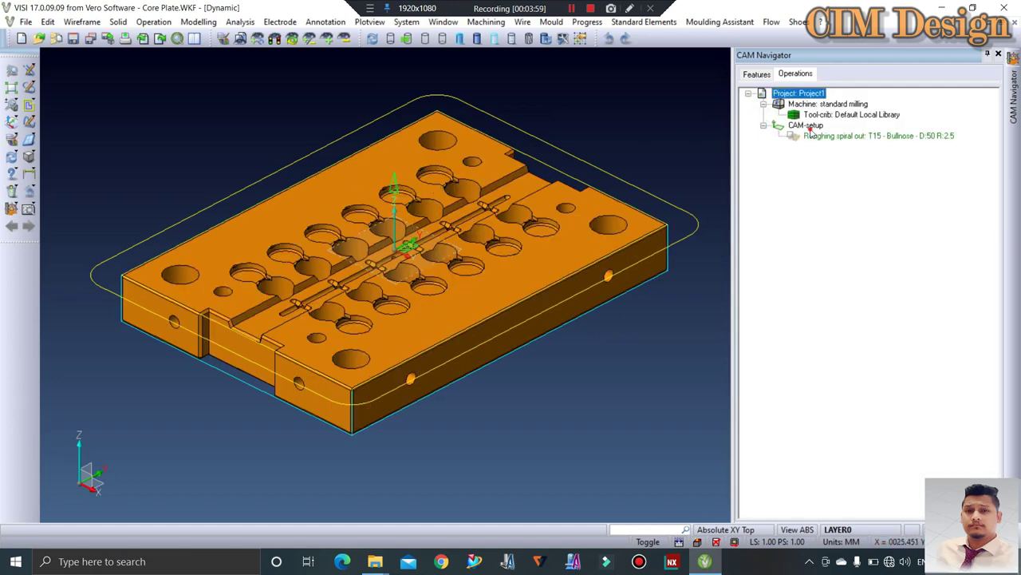
{"action": "left_click", "coordinate": [809, 127]}
{"action": "left_click", "coordinate": [826, 139]}
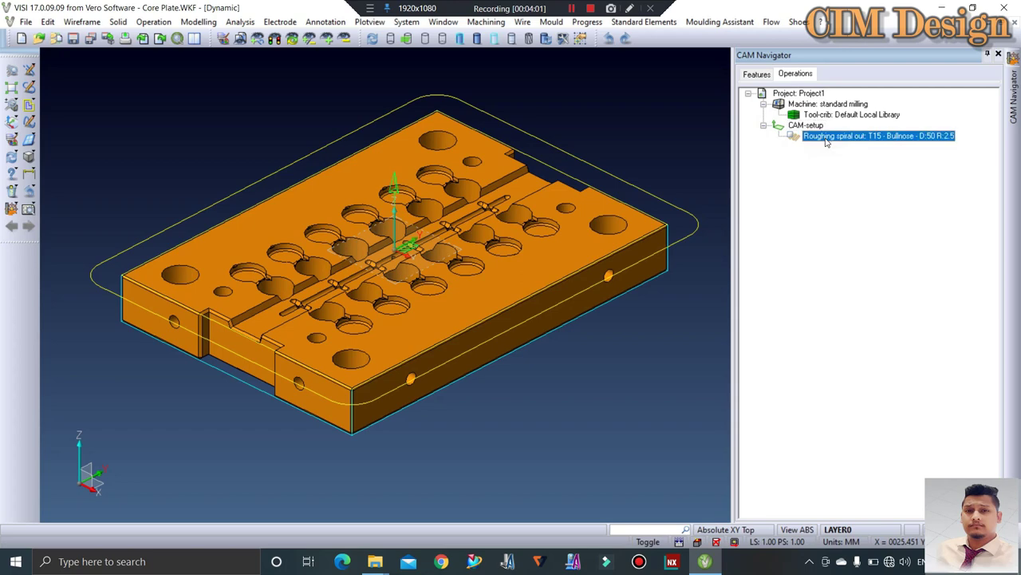
Step: Give the roughing operation 0.3 side and bottom allowance and a 0.5 stepdown
{"action": "double_click", "coordinate": [827, 137]}
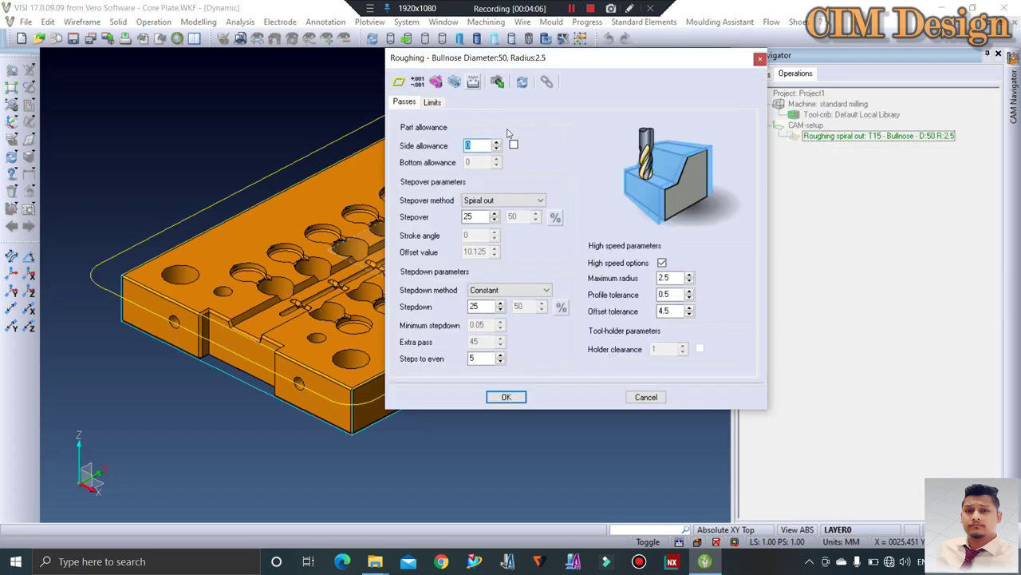
{"action": "left_click", "coordinate": [481, 145]}
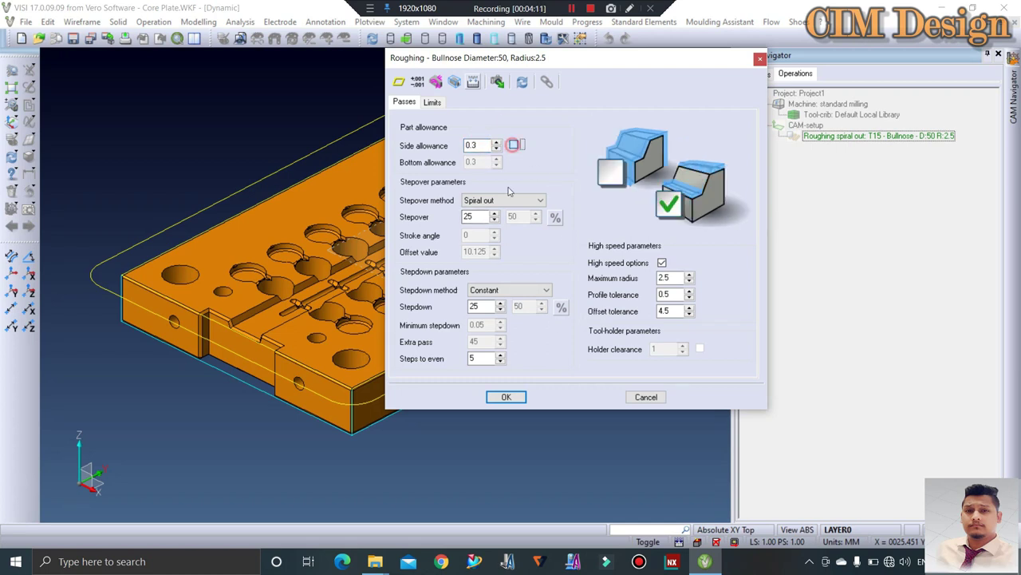
{"action": "left_click", "coordinate": [514, 145]}
{"action": "double_click", "coordinate": [476, 307]}
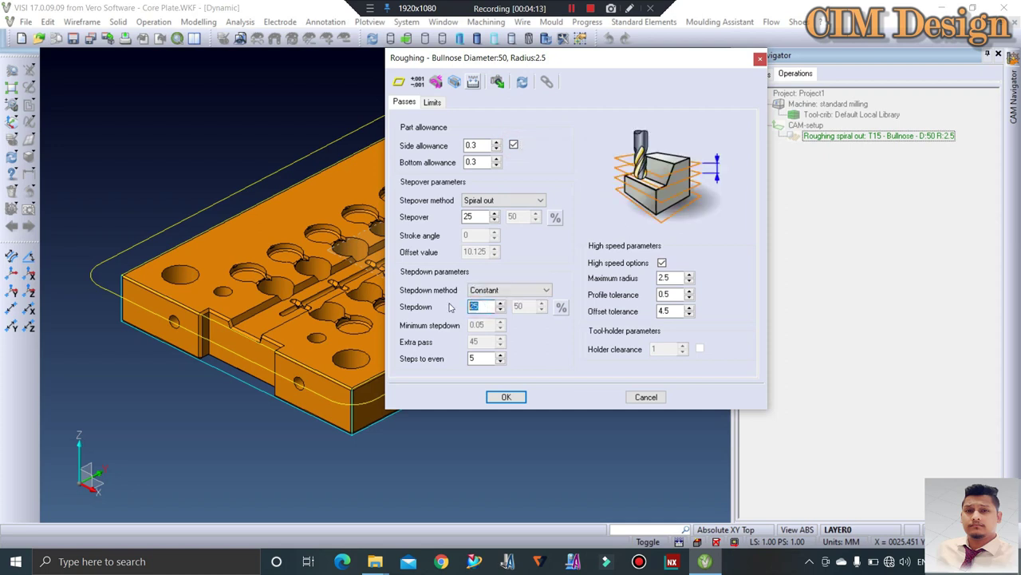
{"action": "type", "text": "0."}
{"action": "left_click", "coordinate": [434, 104]}
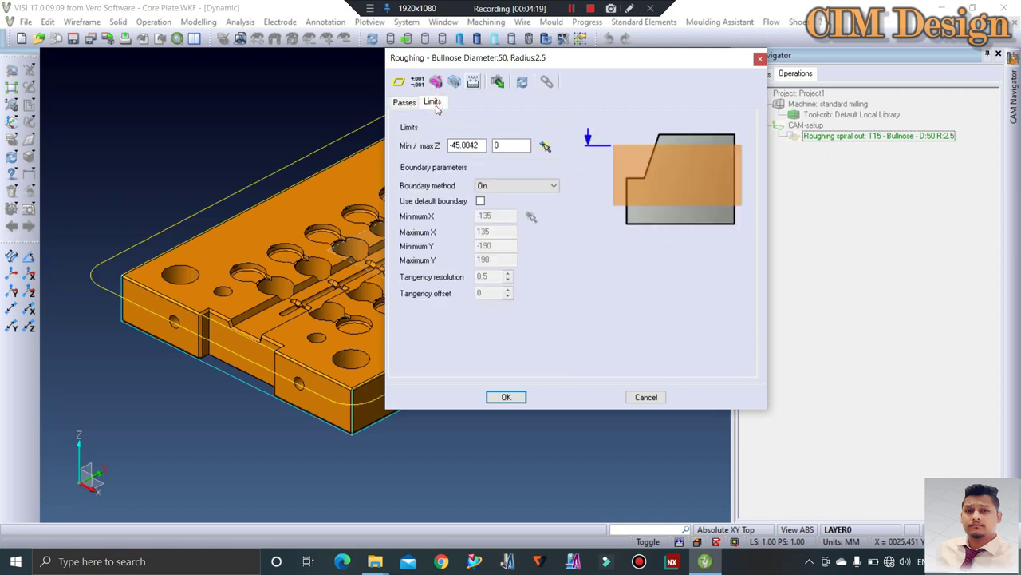
{"action": "left_click", "coordinate": [405, 104]}
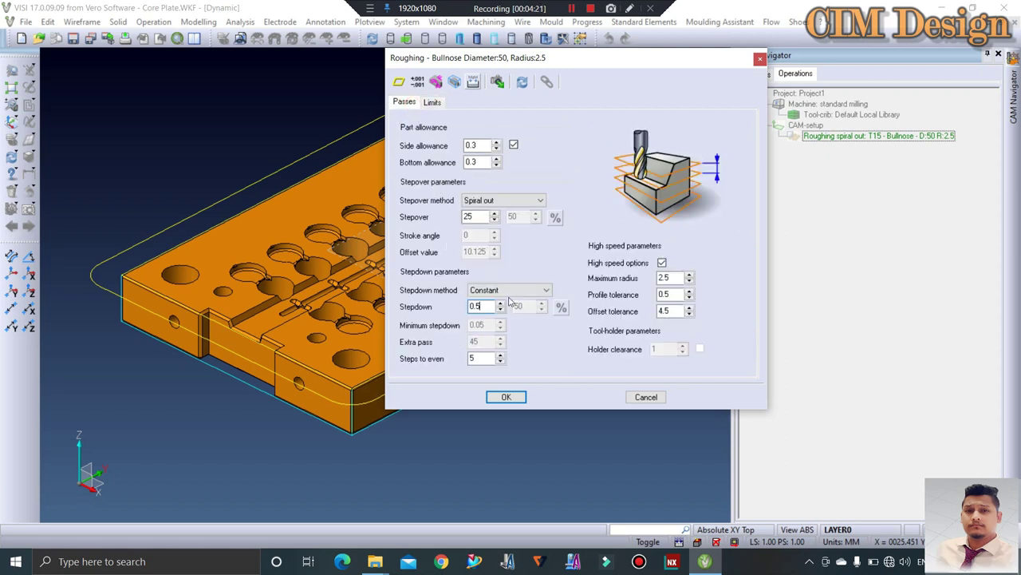
{"action": "left_click", "coordinate": [431, 103]}
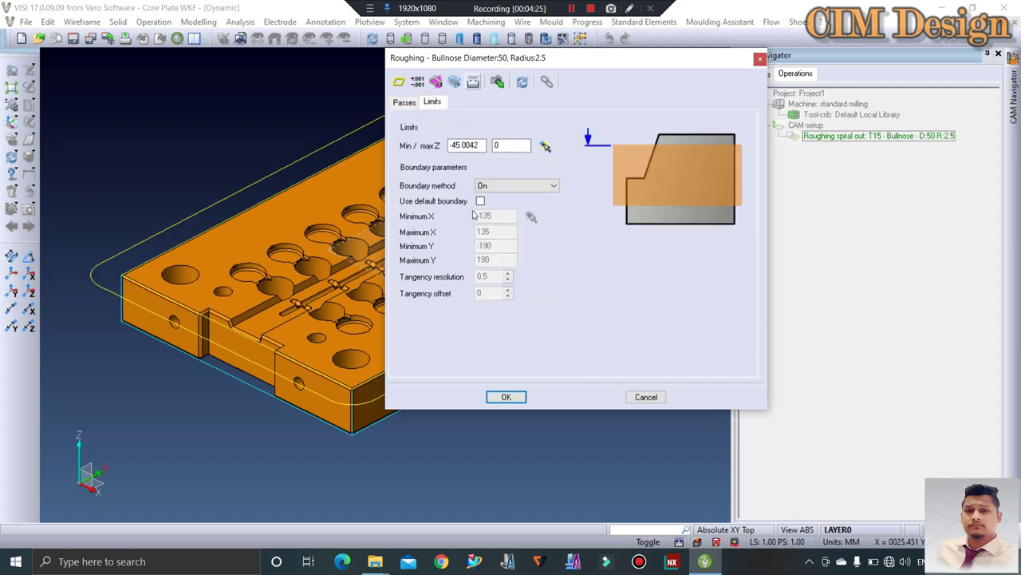
{"action": "left_click", "coordinate": [505, 399]}
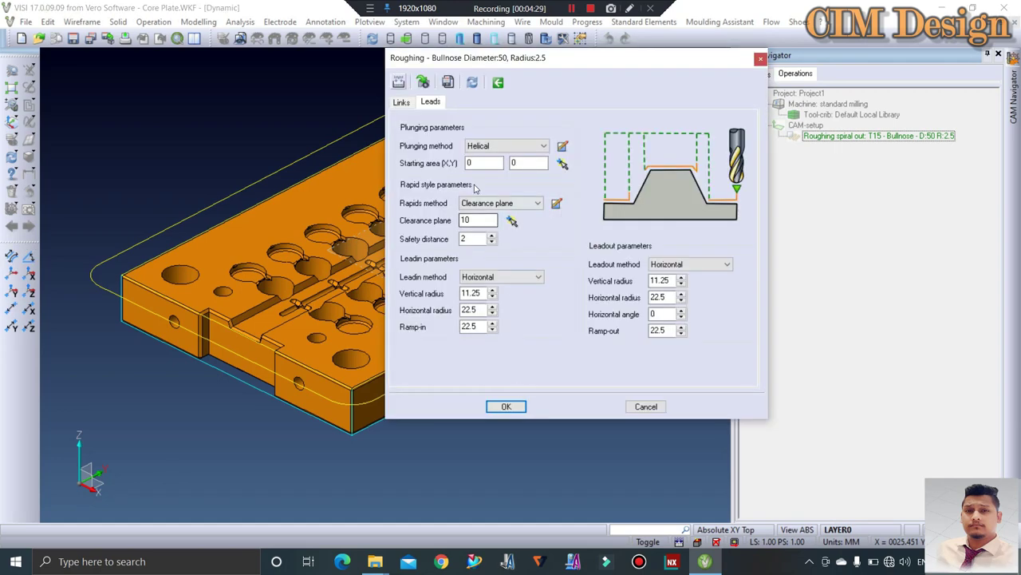
Step: Turn on small-pocket avoidance (pocket size 87.3333) in the roughing links and move the dialog clear of the part
{"action": "left_click", "coordinate": [402, 103]}
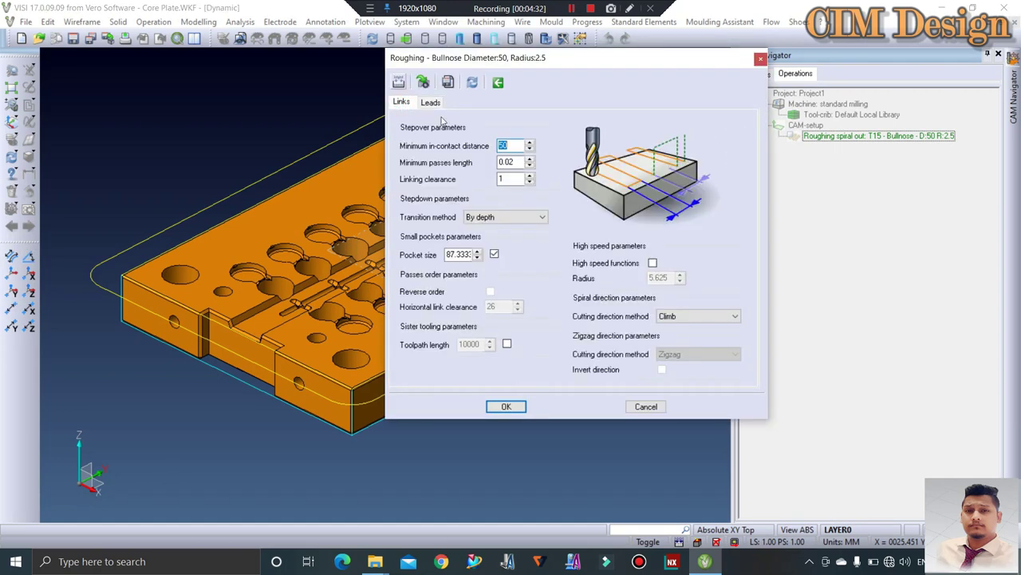
{"action": "left_click", "coordinate": [511, 162]}
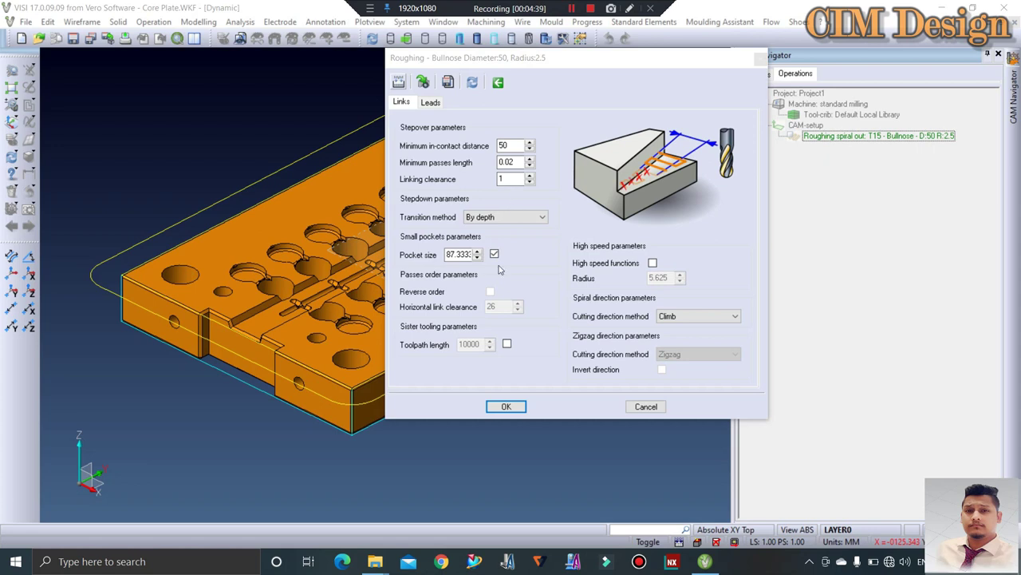
{"action": "left_click", "coordinate": [520, 261]}
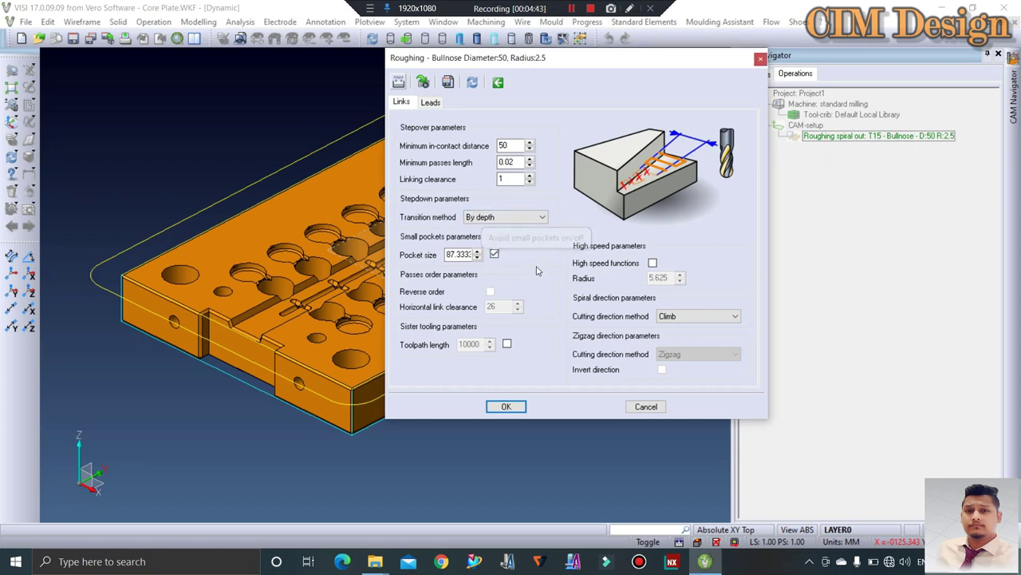
{"action": "left_click", "coordinate": [495, 254]}
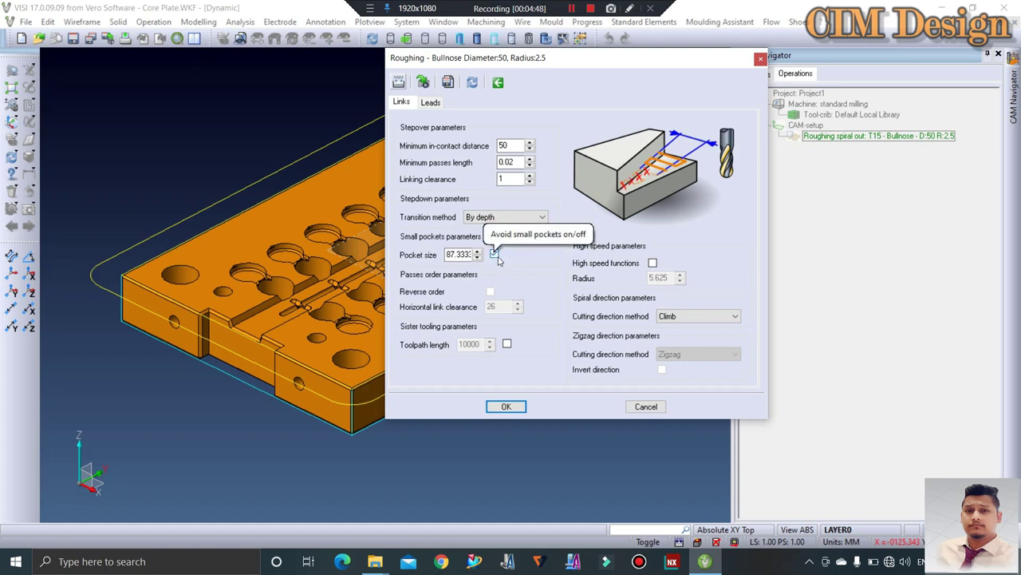
{"action": "scroll", "coordinate": [287, 337], "scroll_direction": "down", "scroll_amount": 1}
{"action": "scroll", "coordinate": [287, 336], "scroll_direction": "down", "scroll_amount": 1}
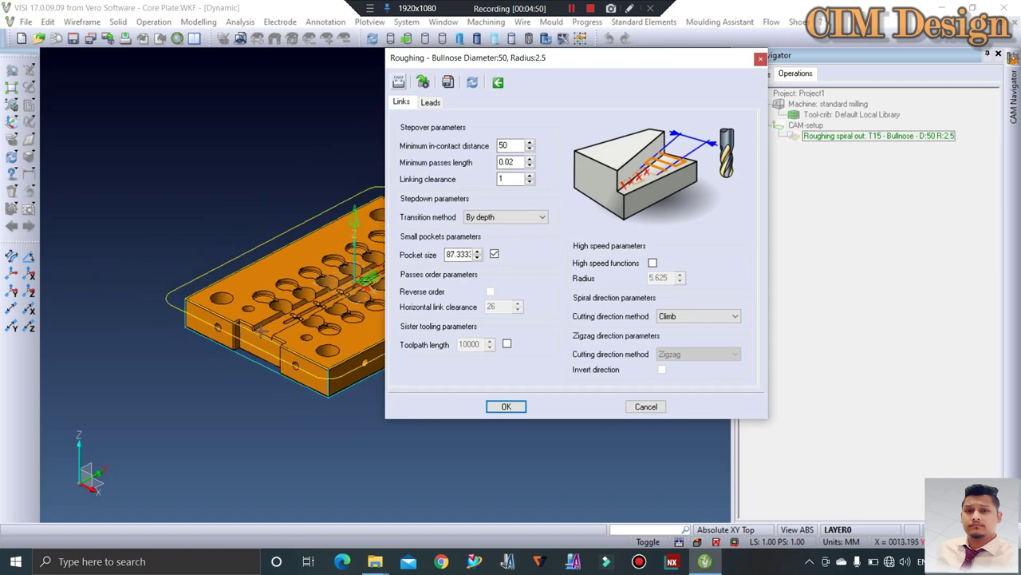
{"action": "scroll", "coordinate": [260, 330], "scroll_direction": "up", "scroll_amount": 1}
{"action": "scroll", "coordinate": [239, 327], "scroll_direction": "up", "scroll_amount": 1}
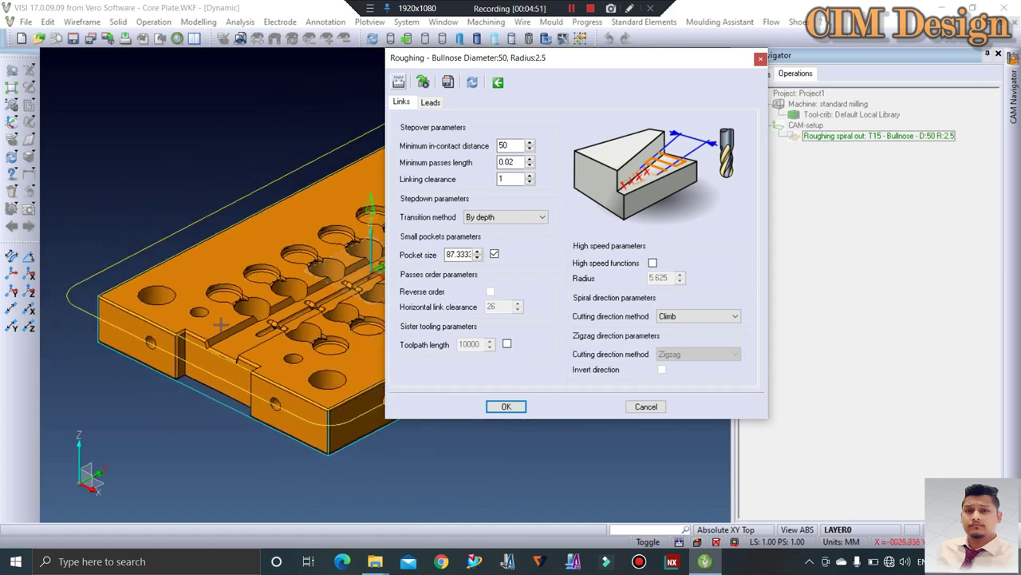
{"action": "left_click_drag", "start_coordinate": [596, 62], "coordinate": [757, 24]}
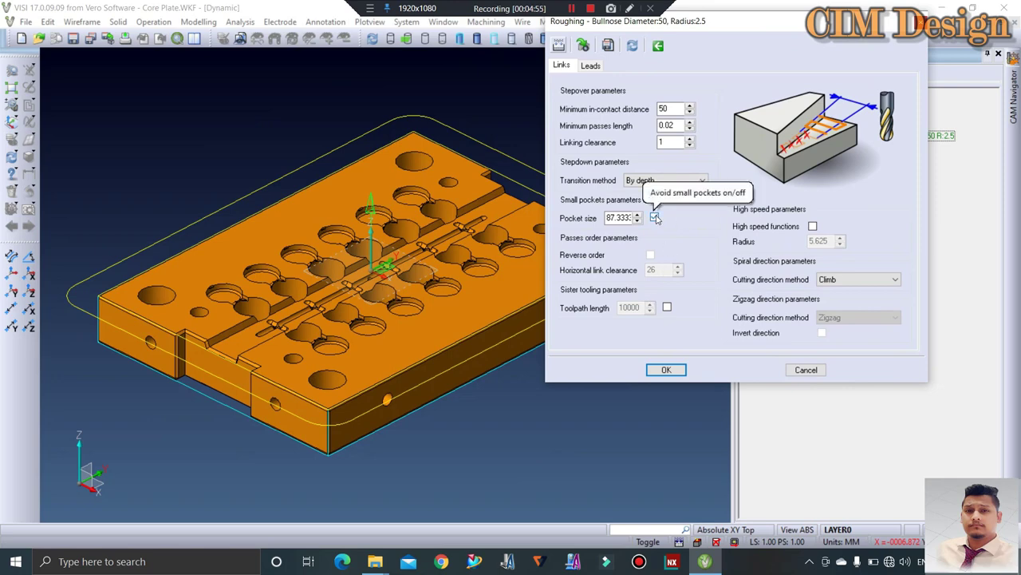
{"action": "left_click", "coordinate": [655, 217]}
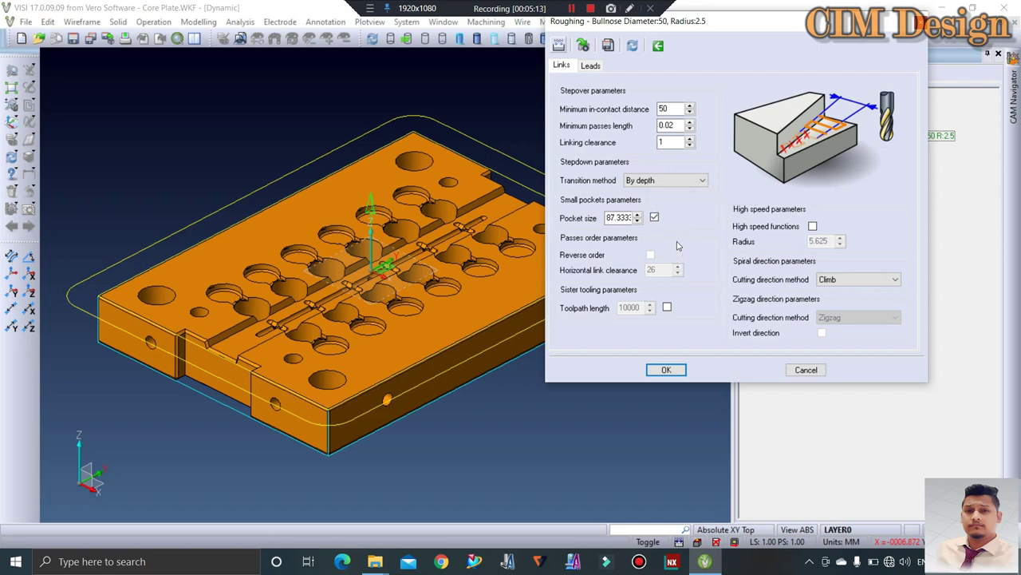
Step: Set plunging to Ramping and rapids to Safety distance with 5 mm
{"action": "left_click", "coordinate": [591, 67]}
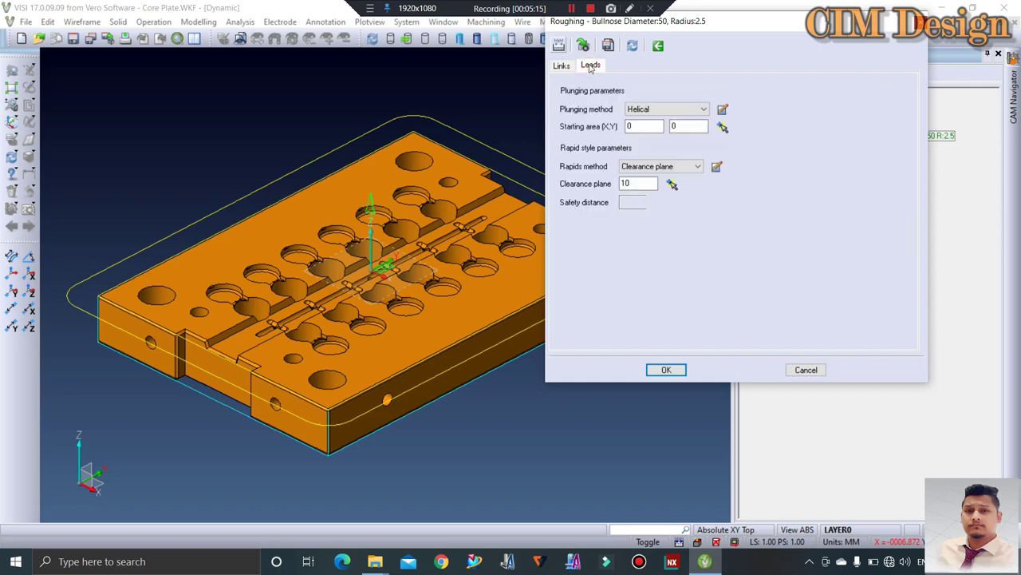
{"action": "left_click", "coordinate": [653, 109]}
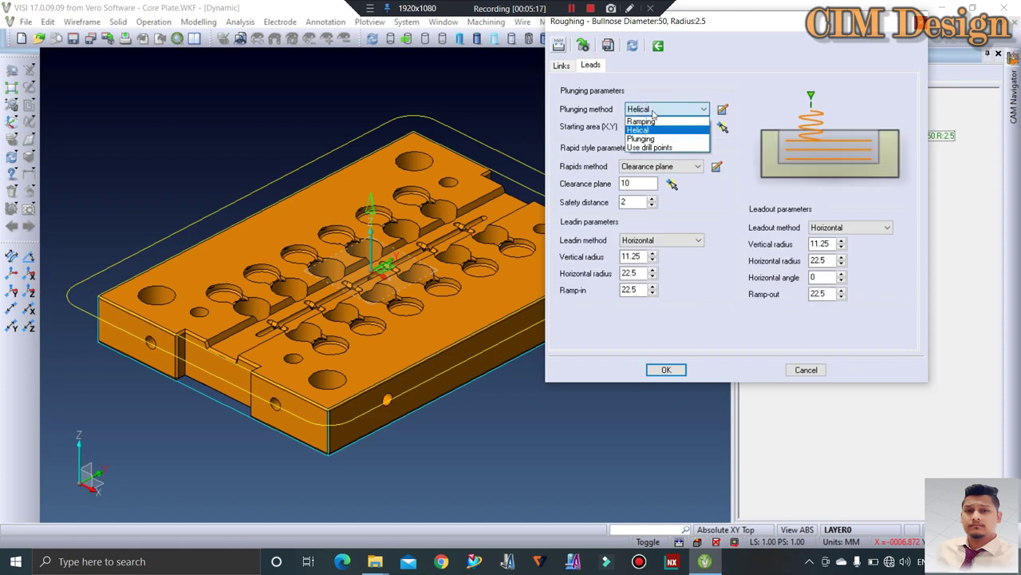
{"action": "left_click", "coordinate": [642, 121]}
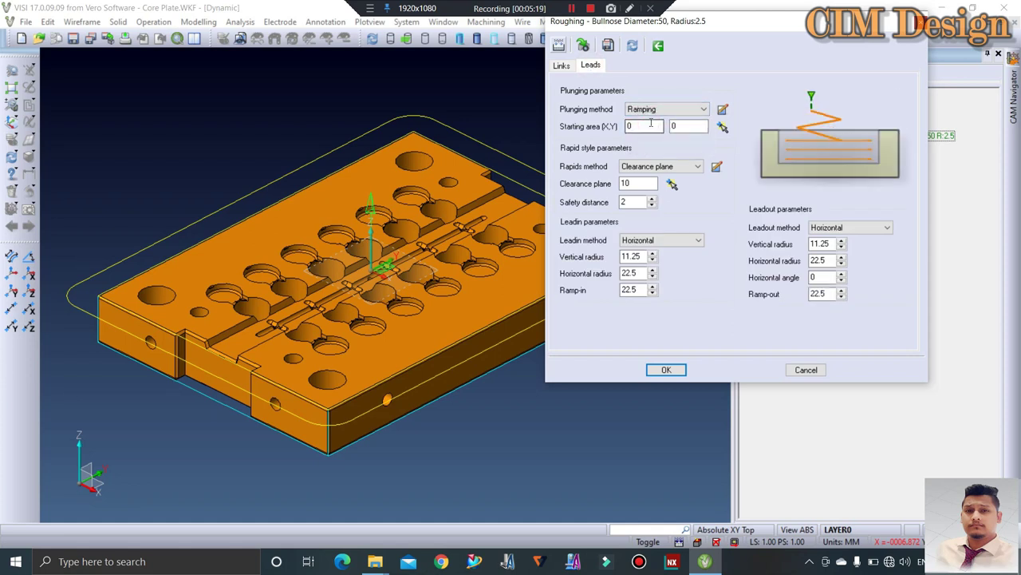
{"action": "left_click", "coordinate": [648, 166]}
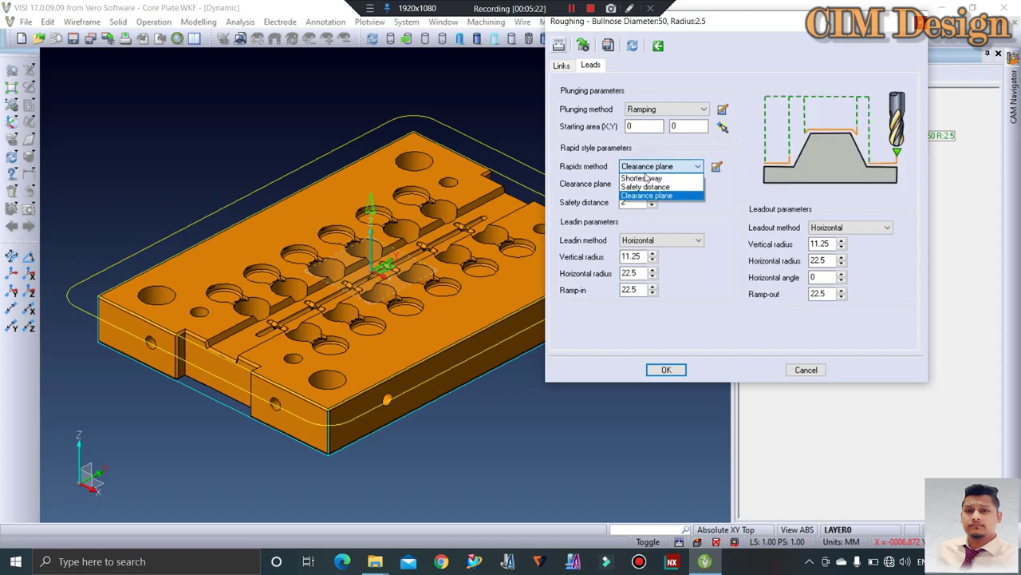
{"action": "left_click", "coordinate": [647, 187]}
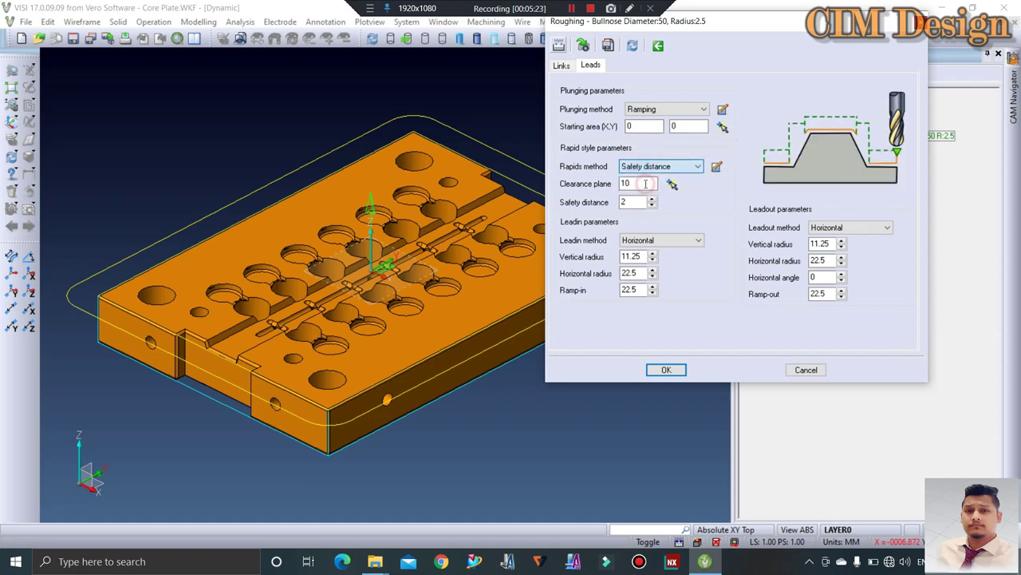
{"action": "left_click", "coordinate": [638, 184]}
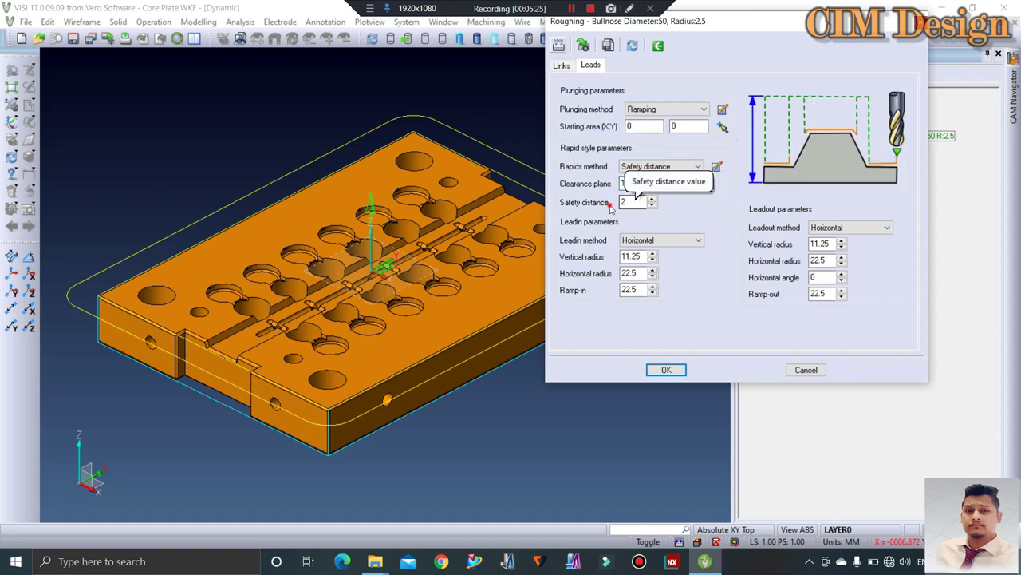
{"action": "key", "text": "Tab"}
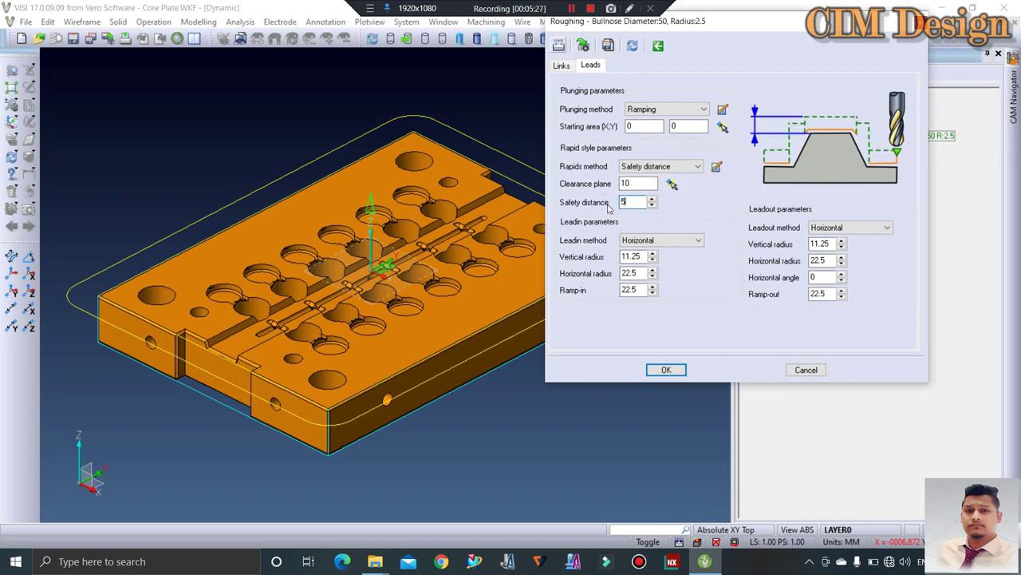
Step: Make lead-in and lead-out Vertical with radius 1 and accept the roughing operation
{"action": "left_click", "coordinate": [653, 240]}
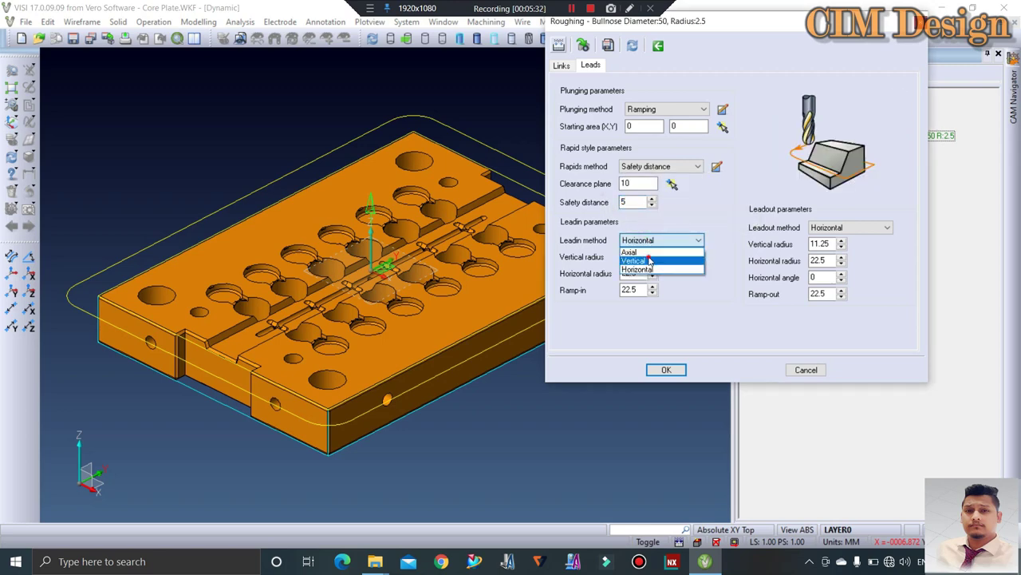
{"action": "left_click", "coordinate": [642, 257]}
{"action": "double_click", "coordinate": [639, 256]}
{"action": "type", "text": "1"}
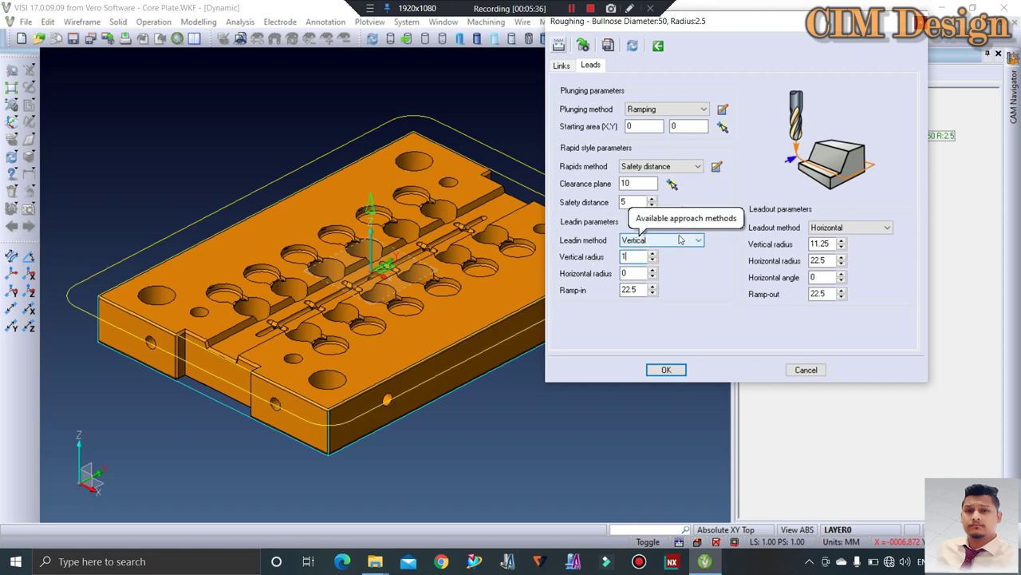
{"action": "left_click", "coordinate": [844, 229]}
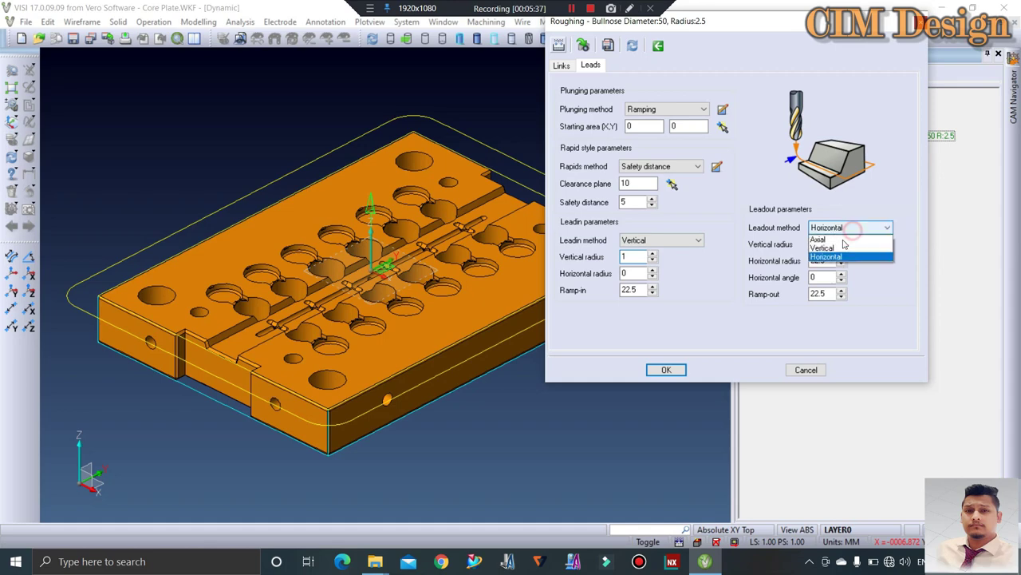
{"action": "left_click", "coordinate": [833, 246]}
{"action": "double_click", "coordinate": [833, 245]}
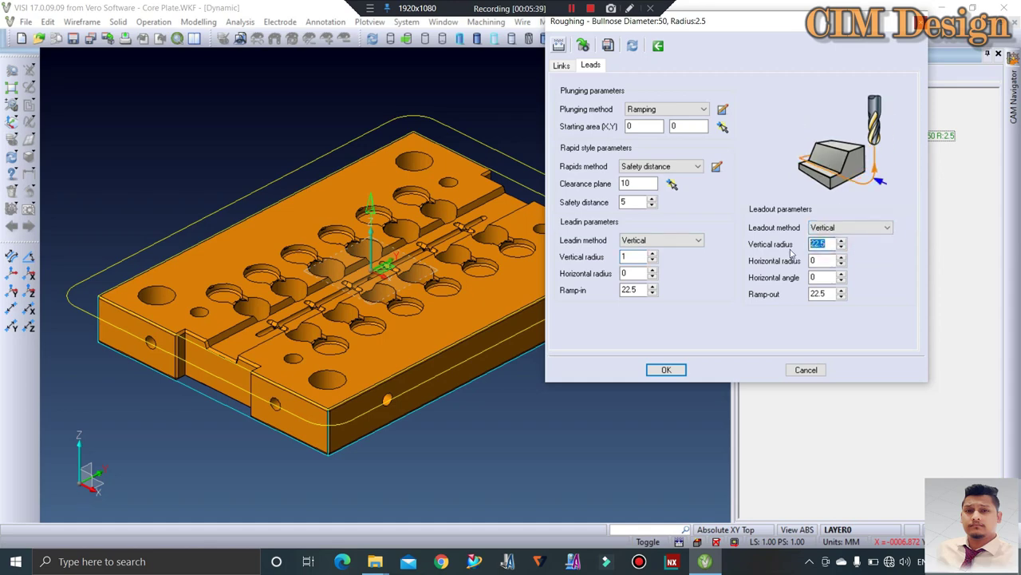
{"action": "type", "text": "1"}
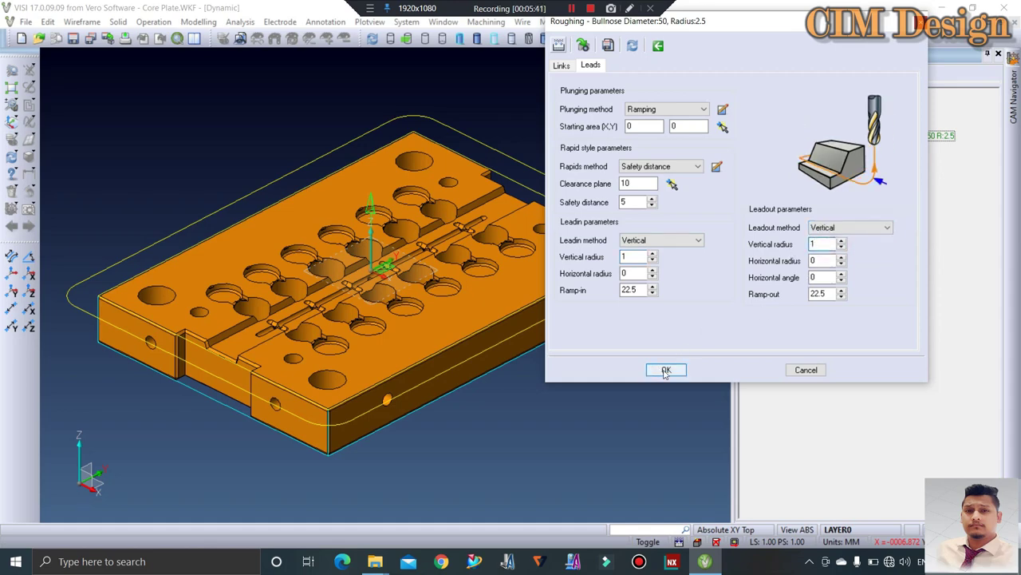
{"action": "left_click", "coordinate": [666, 370]}
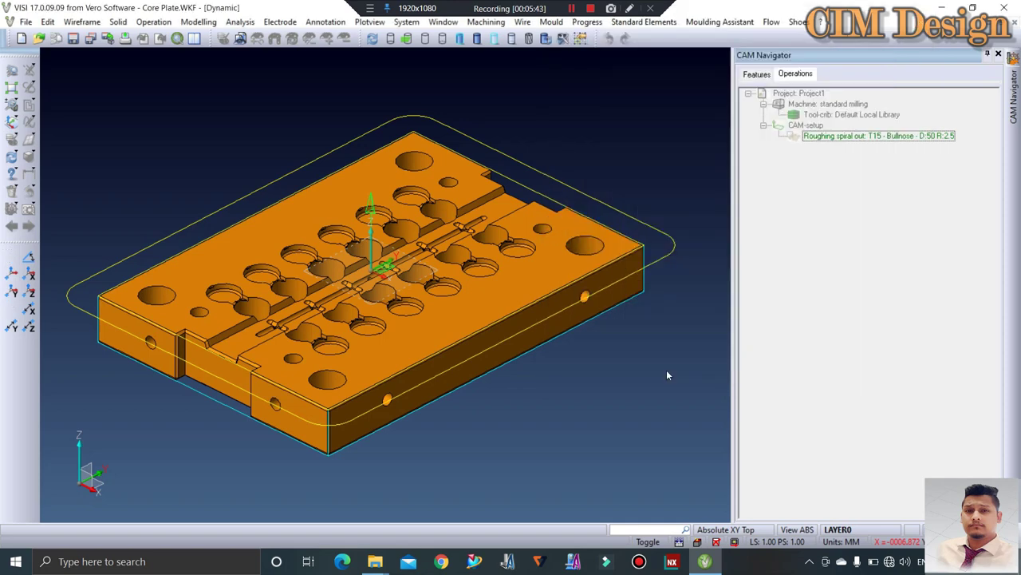
Step: Start building the Roughing spiral out operation from the CAM Navigator to compute its toolpath
{"action": "left_click", "coordinate": [862, 136]}
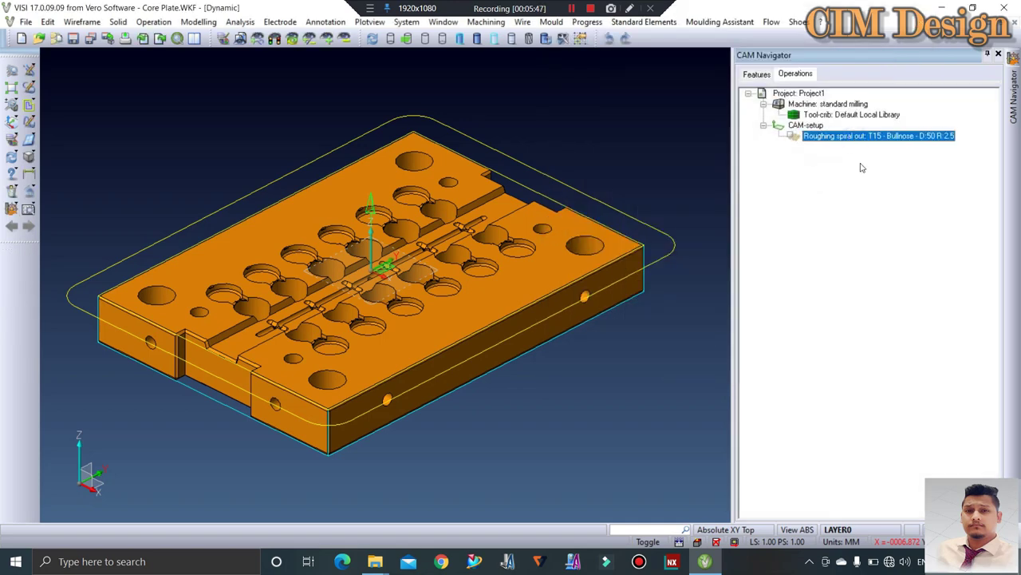
{"action": "right_click", "coordinate": [864, 137]}
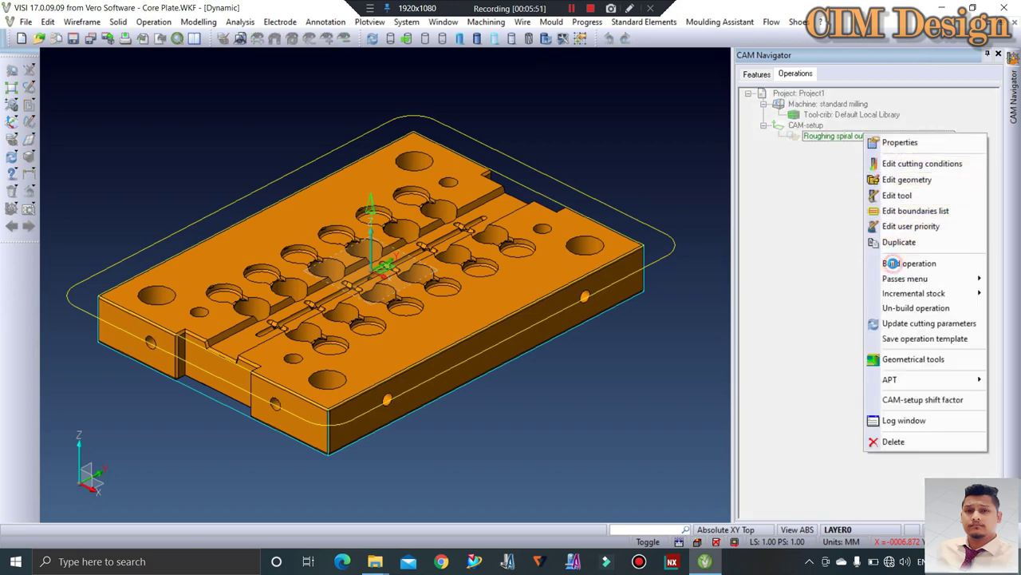
{"action": "left_click", "coordinate": [894, 265]}
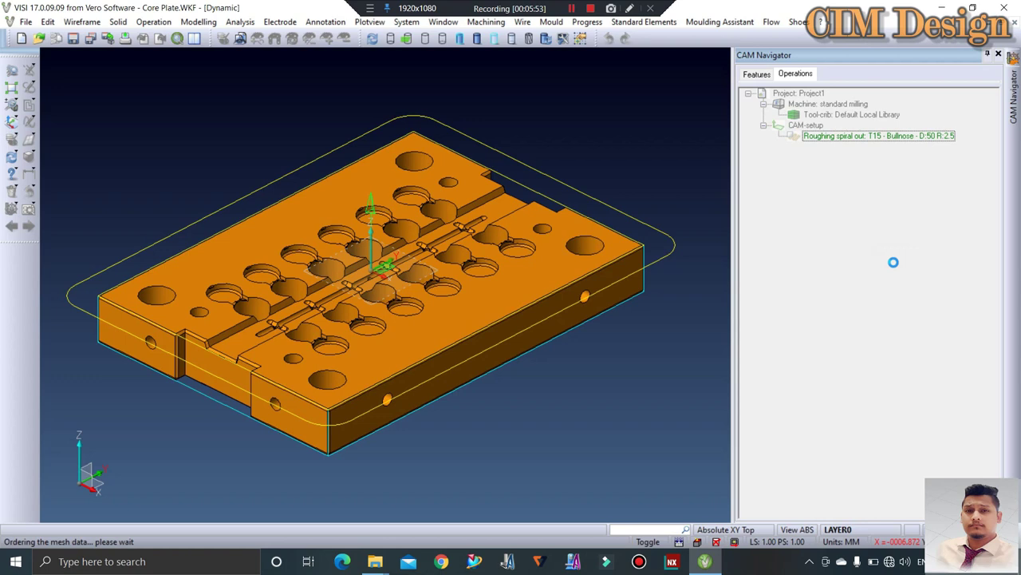